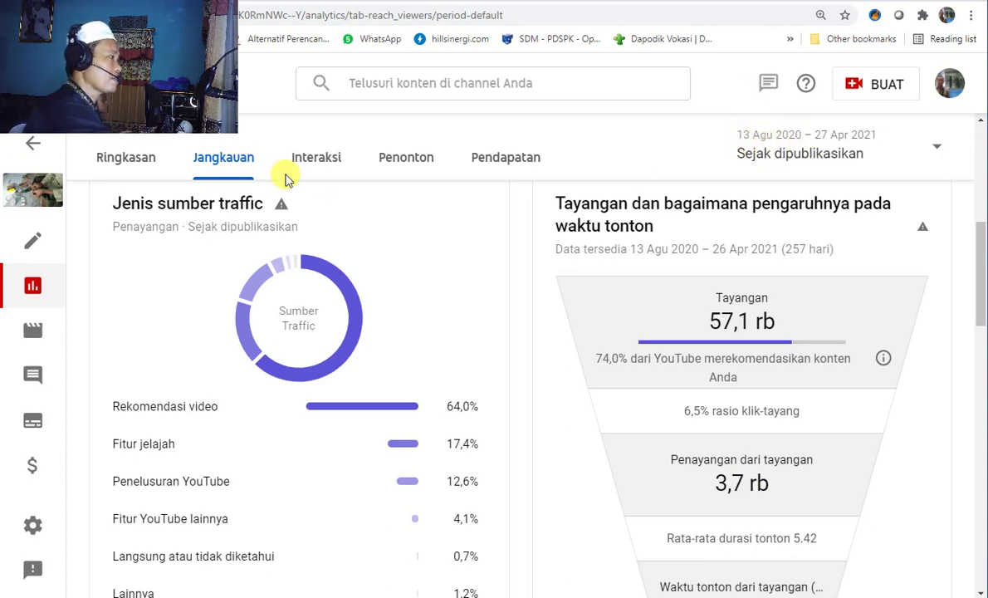
Step: Open the video's details for editing and read through its full description down to the closing keyword lines
click(35, 241)
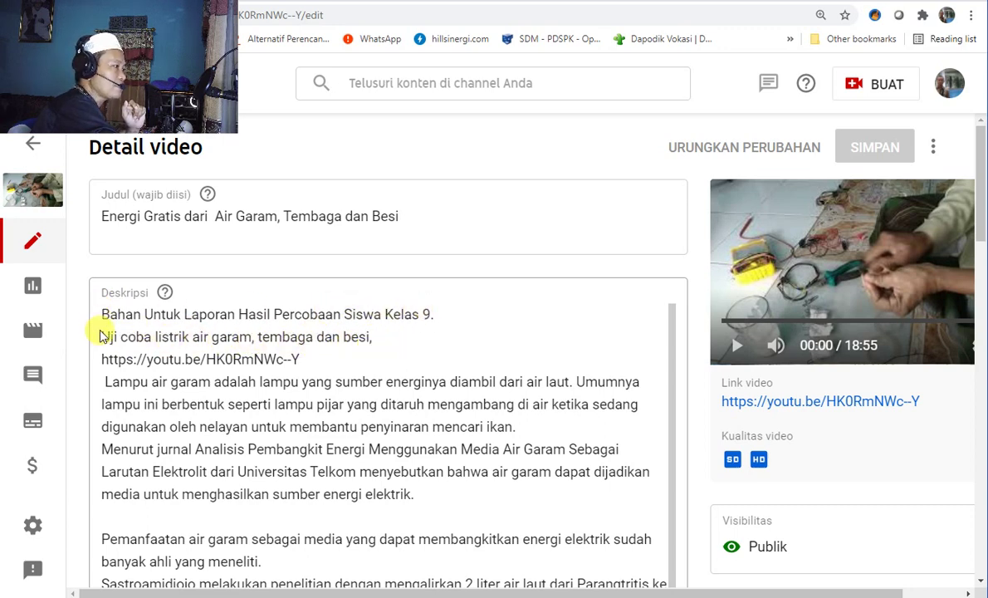
click(371, 337)
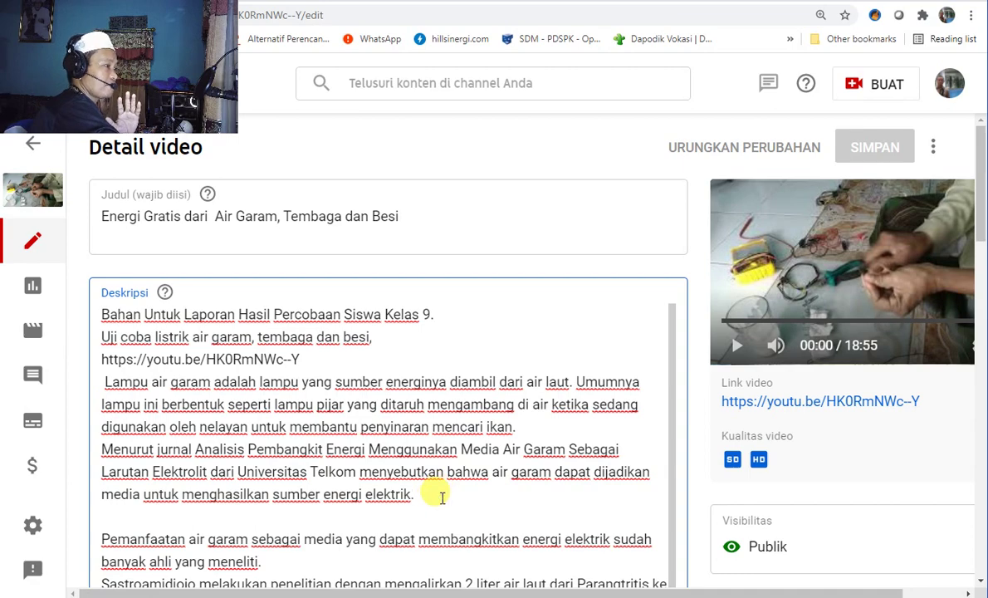
scroll(443, 497, down, 4)
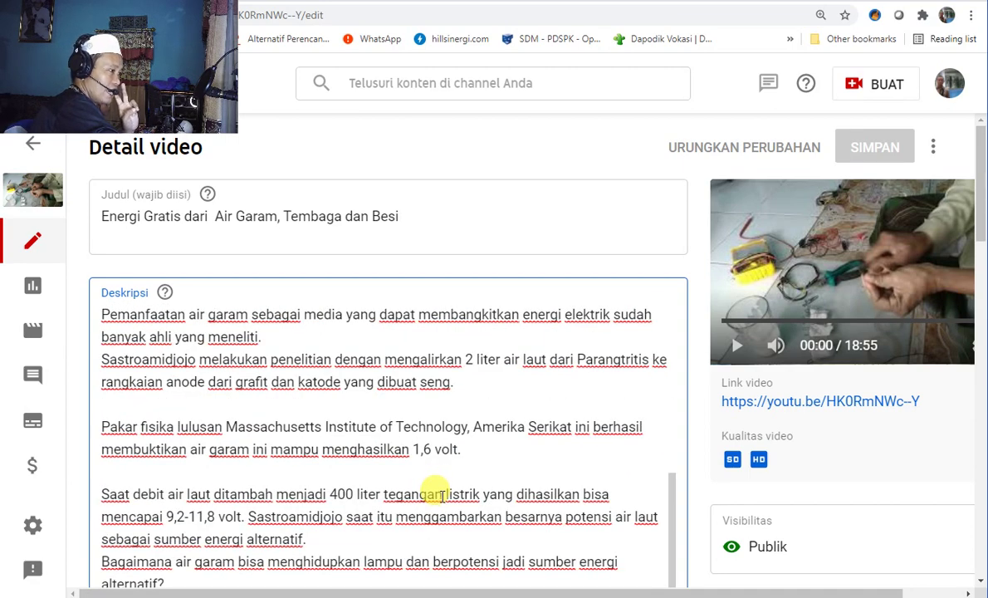
scroll(442, 493, down, 2)
scroll(350, 426, down, 3)
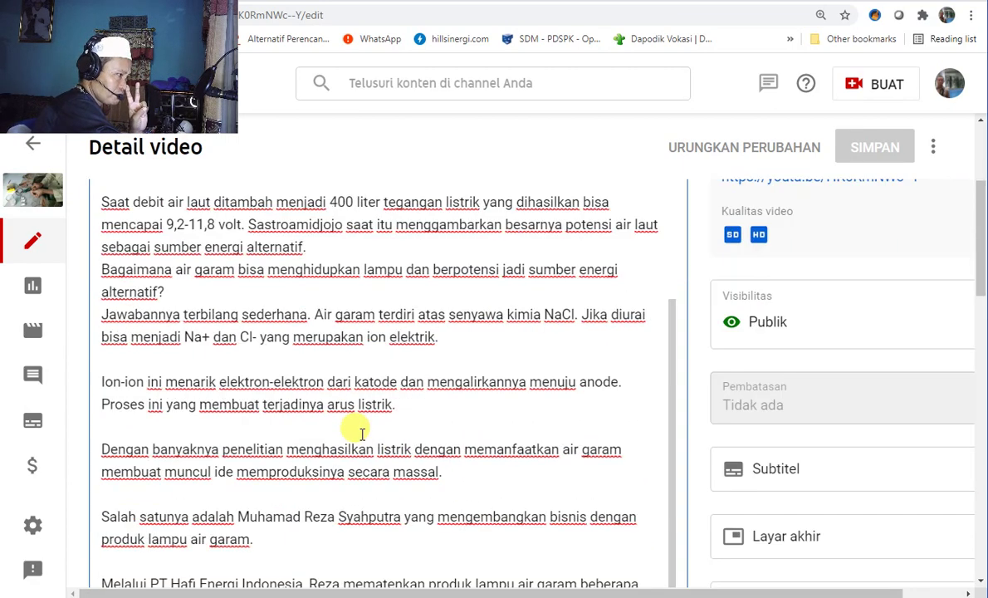
scroll(287, 293, down, 5)
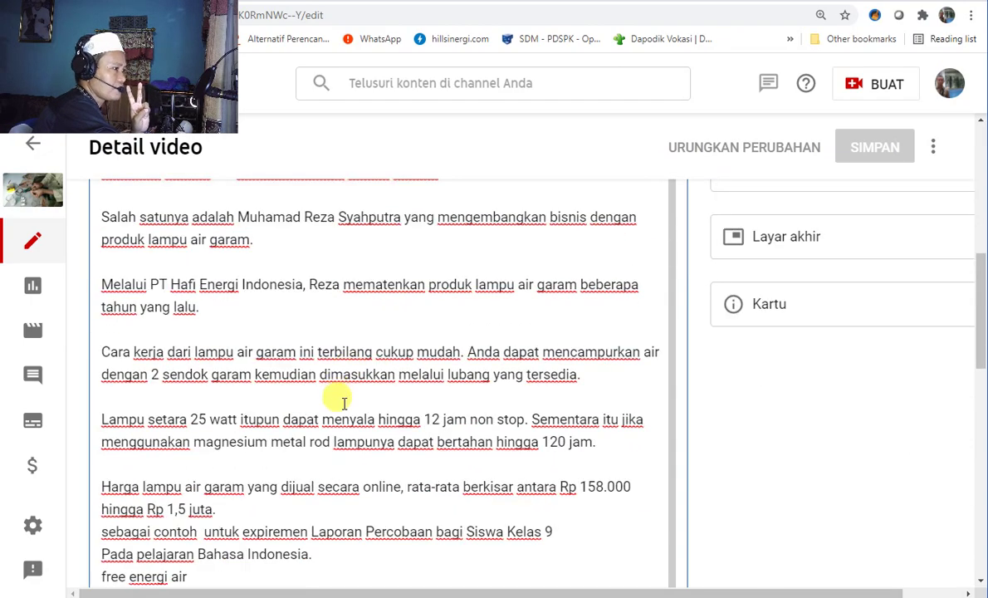
scroll(343, 403, down, 3)
scroll(343, 398, up, 6)
scroll(346, 397, down, 3)
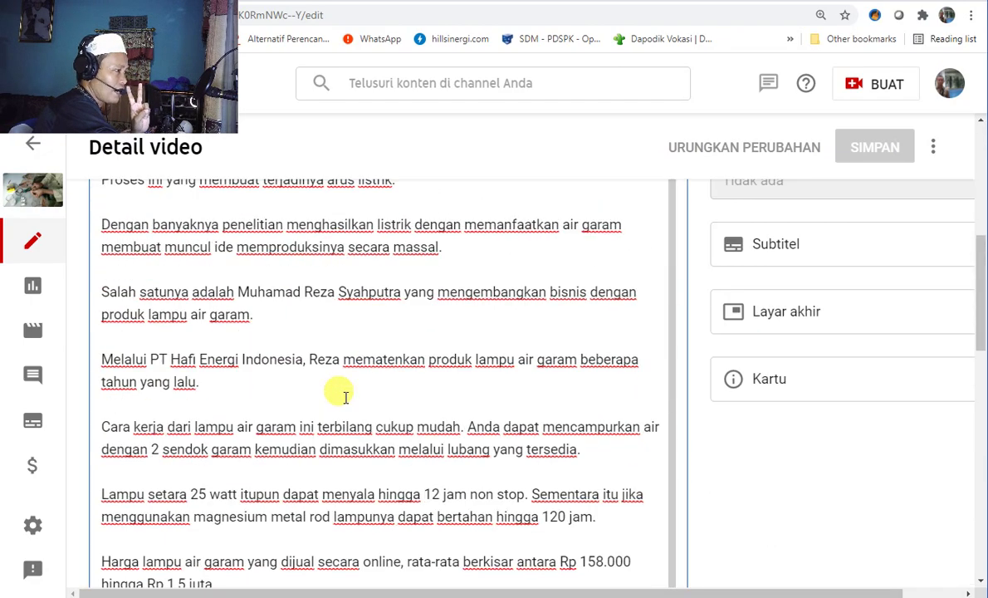
scroll(346, 397, down, 3)
scroll(295, 371, up, 2)
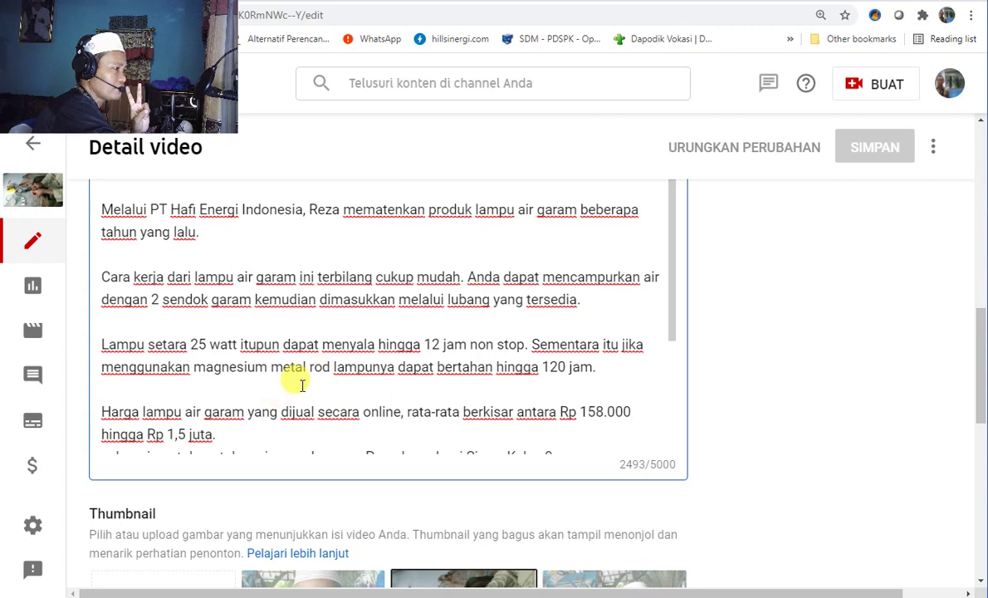
scroll(302, 385, down, 2)
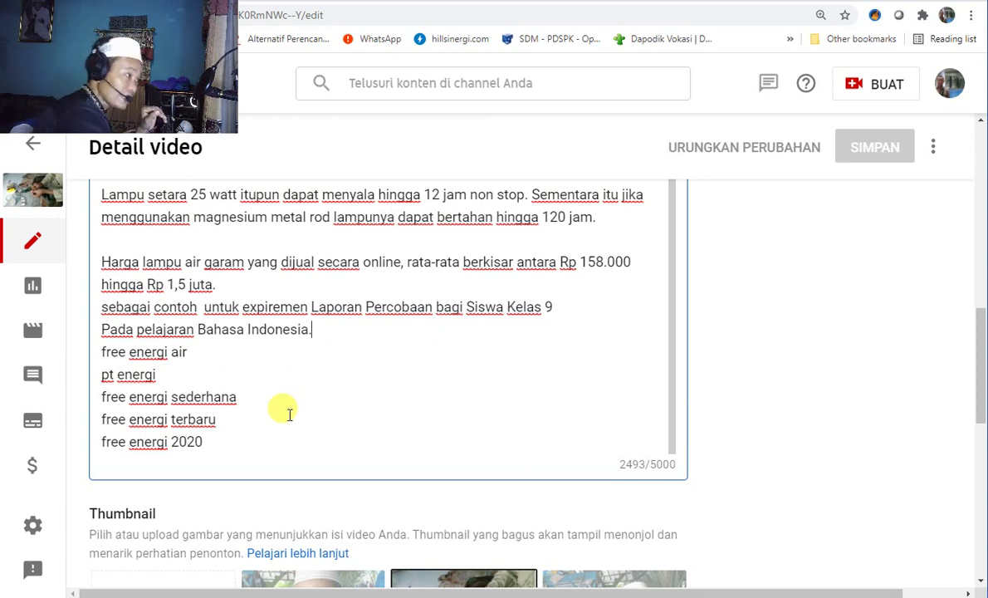
scroll(325, 411, down, 1)
scroll(326, 411, down, 1)
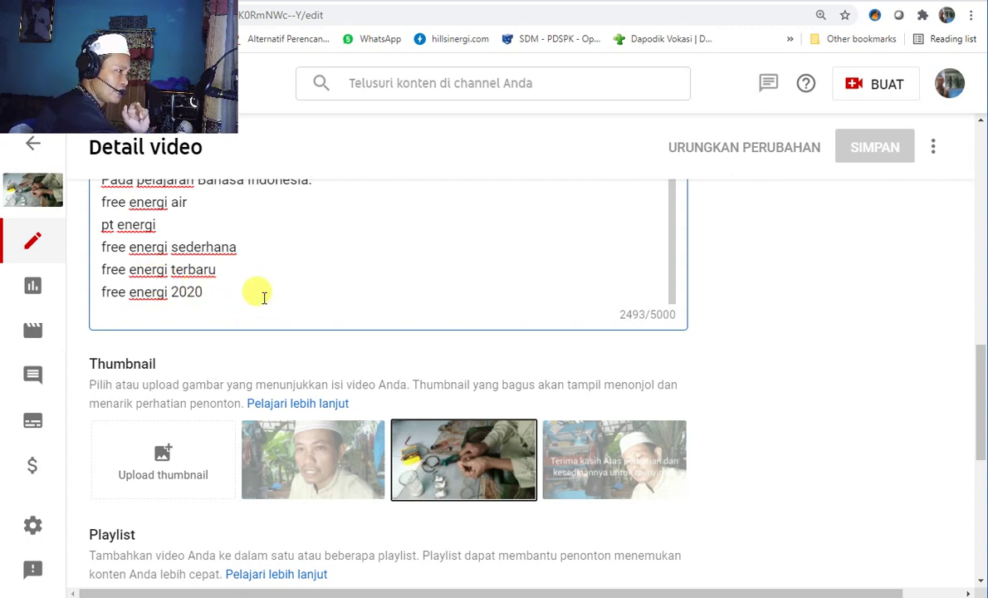
Step: Examine the video's thumbnail options and the list of playlists it can be assigned to, leaving the selection as is
scroll(256, 291, down, 2)
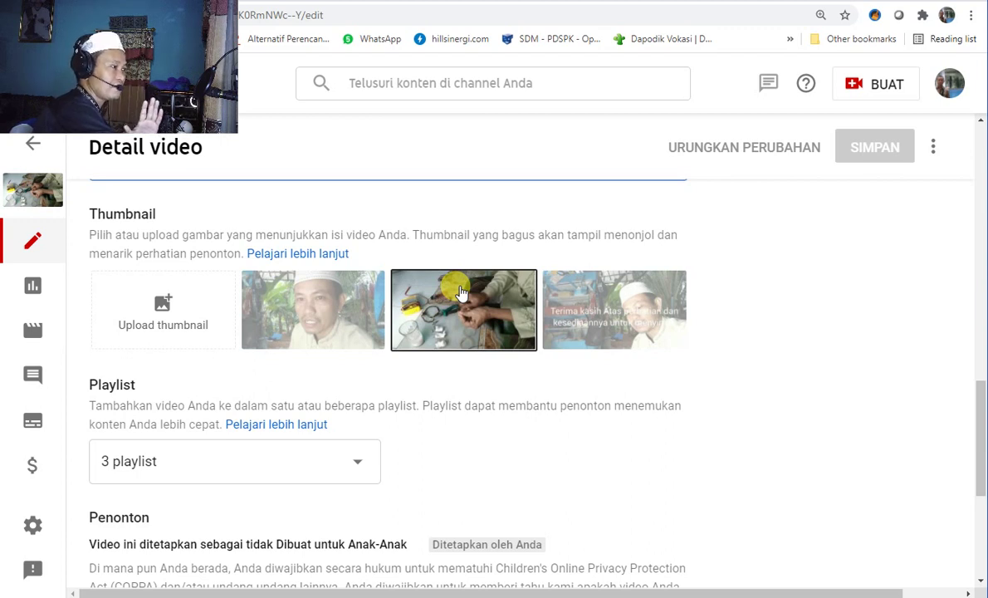
click(151, 312)
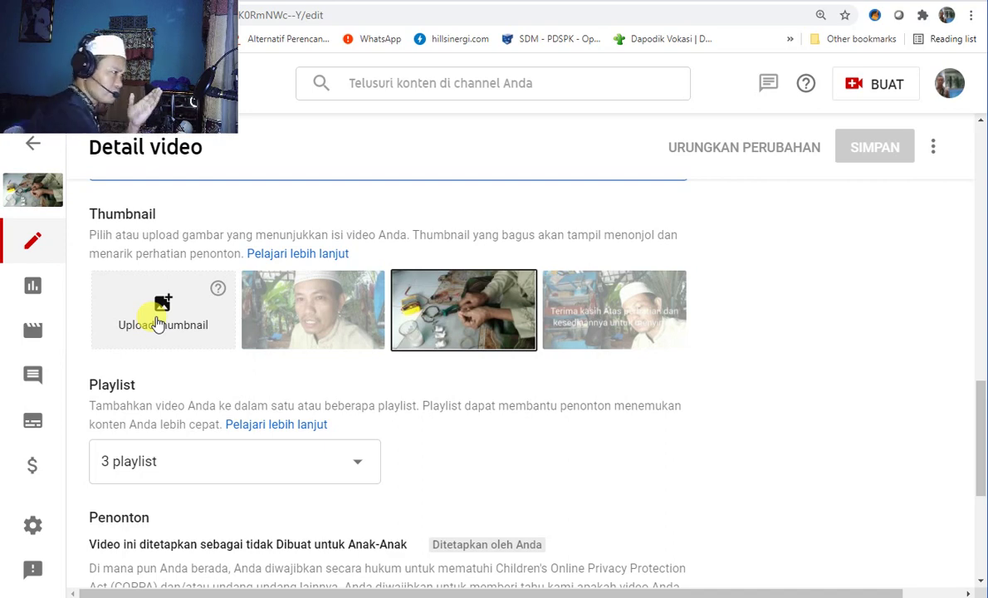
scroll(219, 466, down, 2)
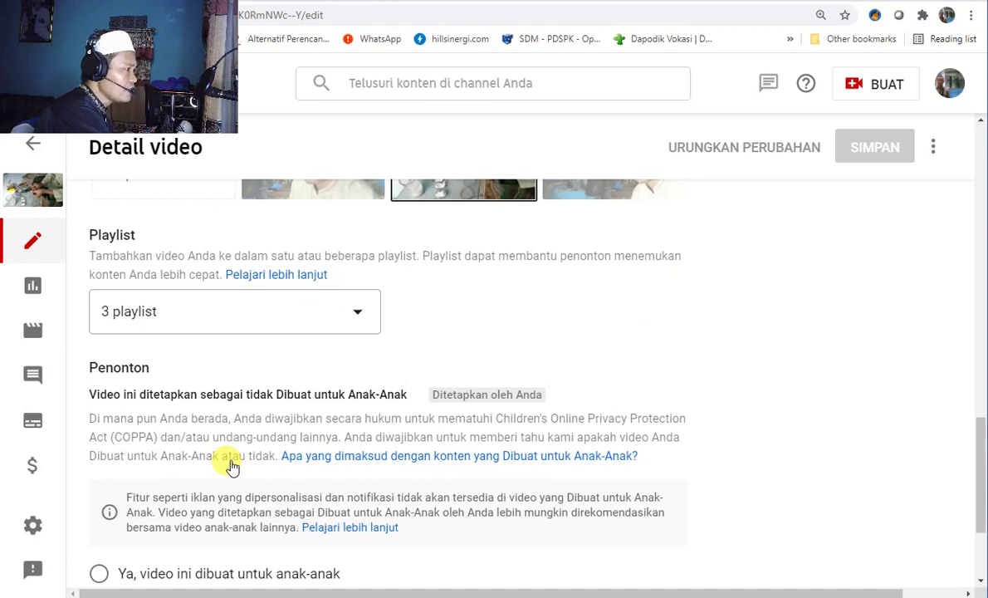
scroll(362, 308, up, 2)
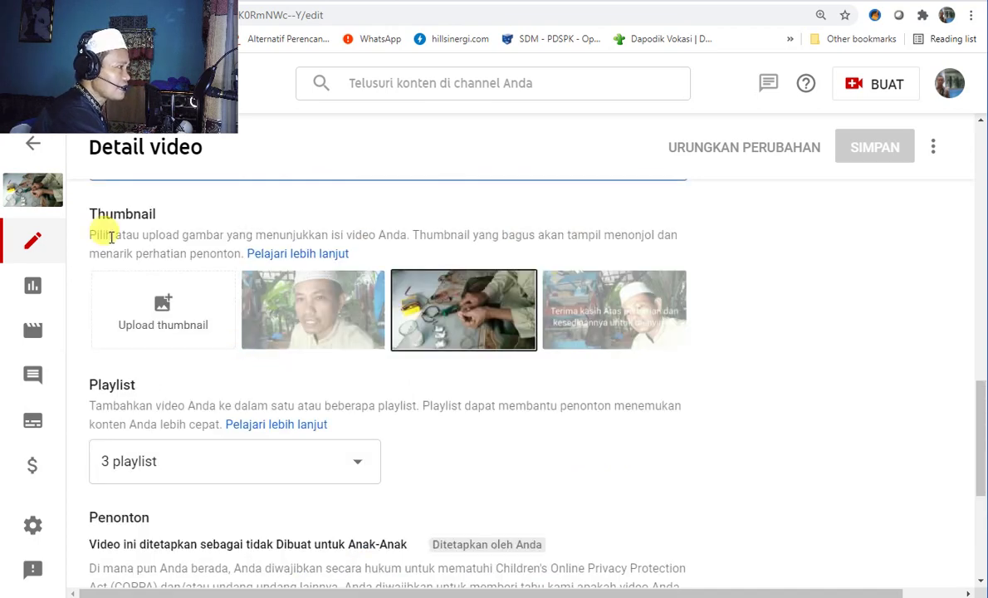
click(362, 467)
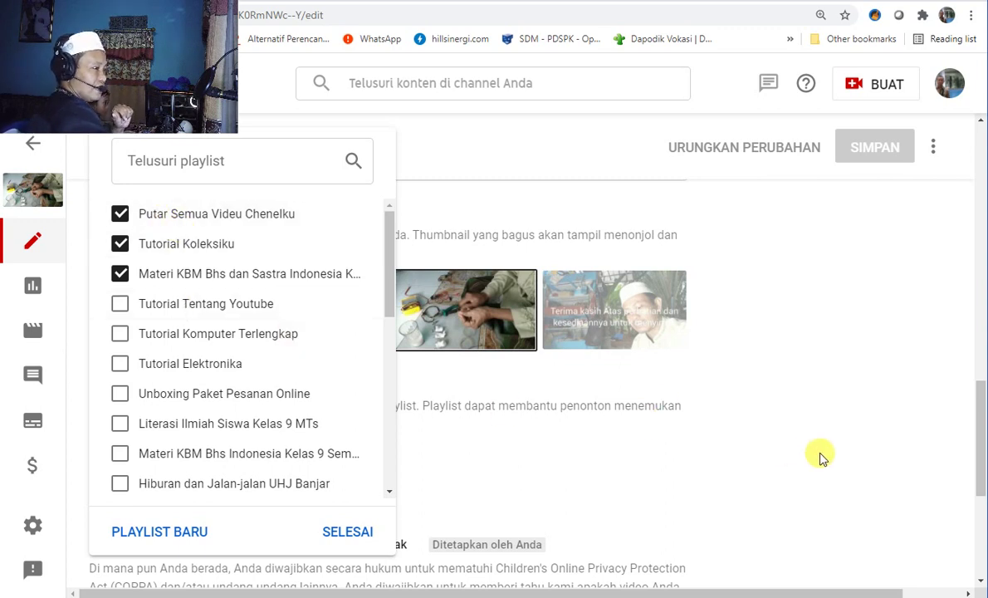
click(762, 420)
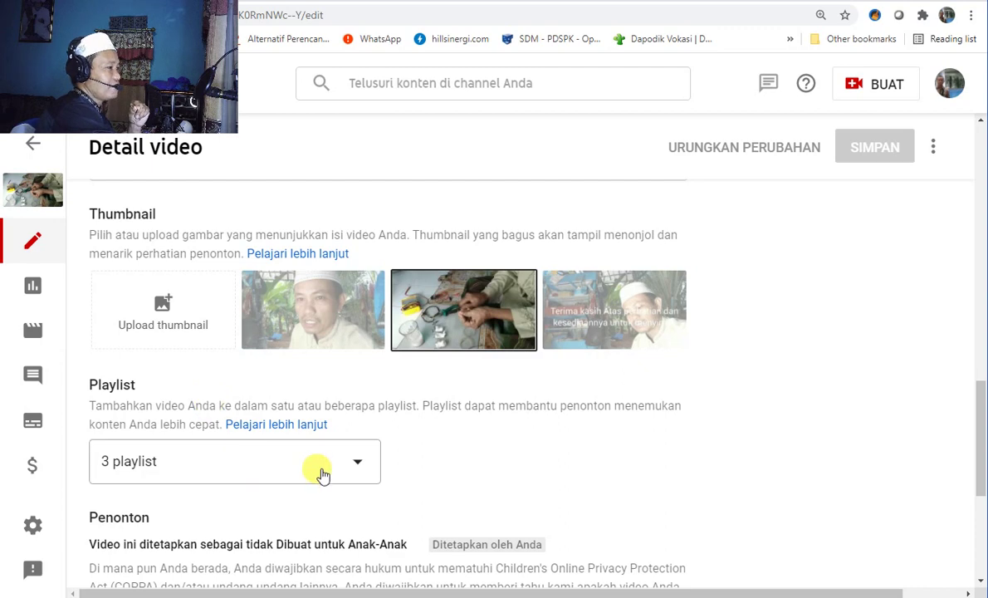
Step: Review the made-for-kids audience setting and reveal the additional video settings to inspect the paid promotion option
scroll(320, 472, down, 4)
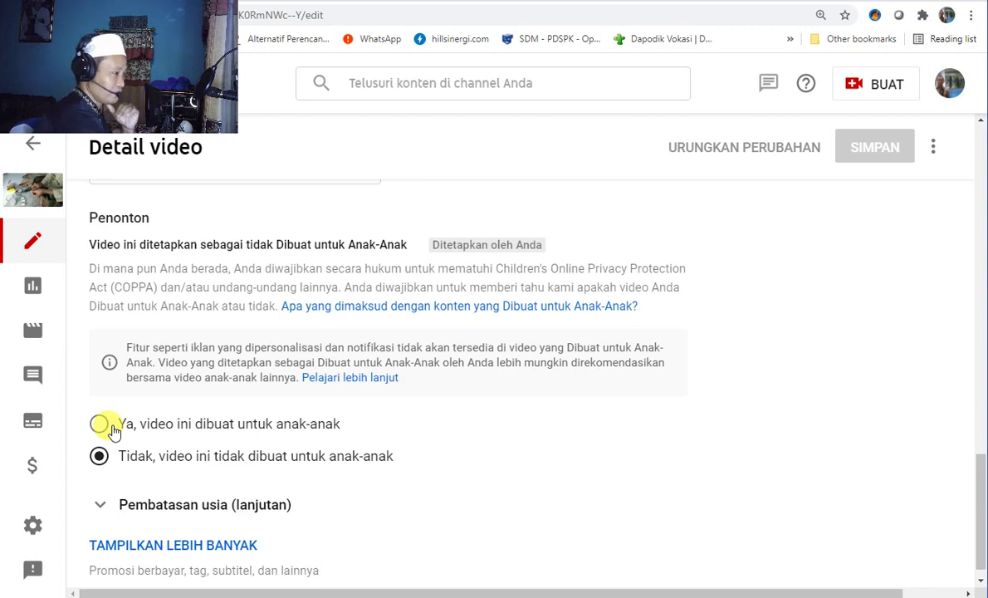
scroll(361, 441, down, 1)
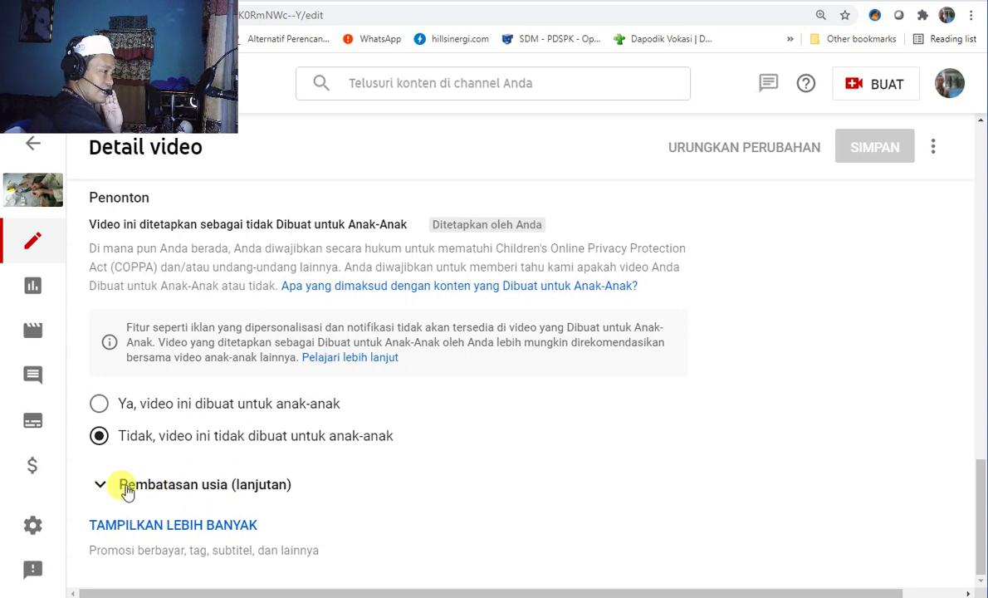
click(173, 525)
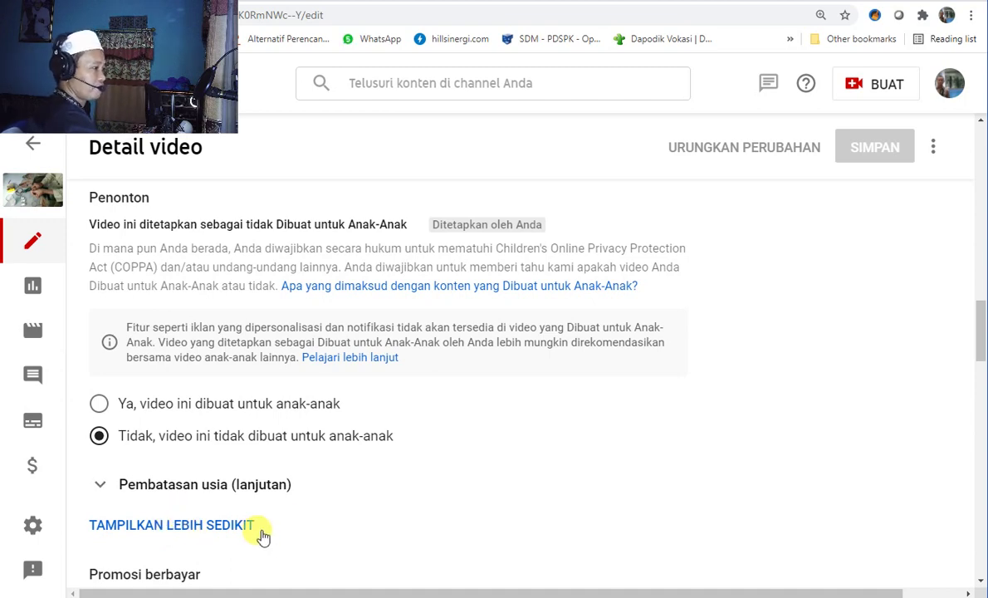
scroll(274, 530, down, 2)
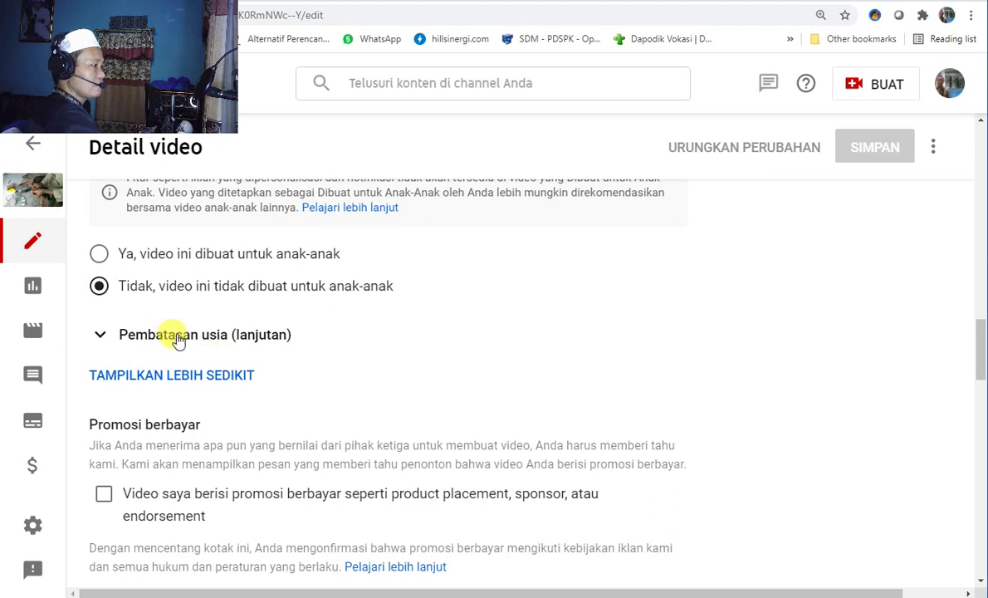
scroll(318, 445, down, 1)
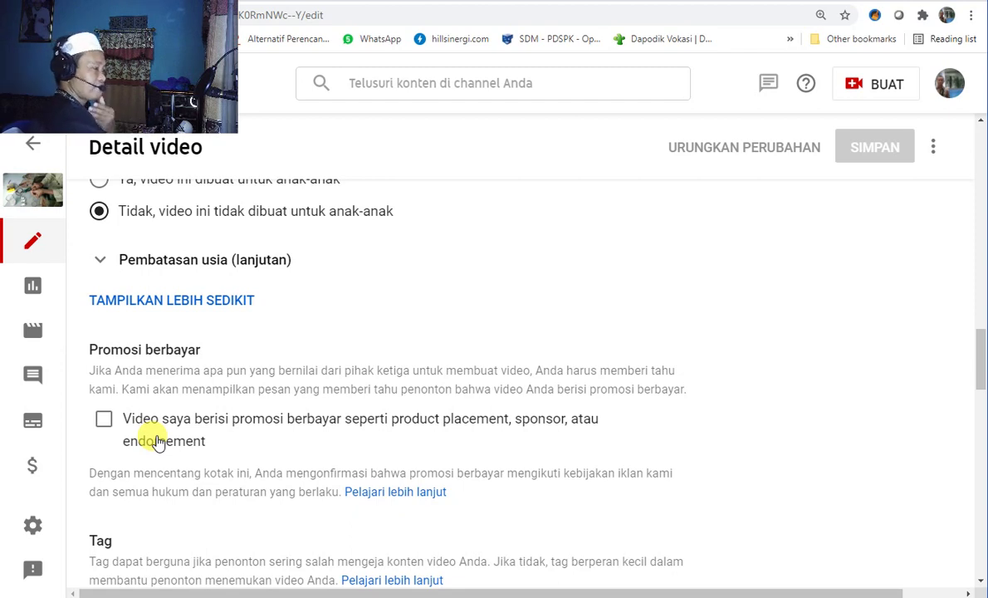
Step: Review the complete set of tags entered for the video
scroll(166, 444, down, 2)
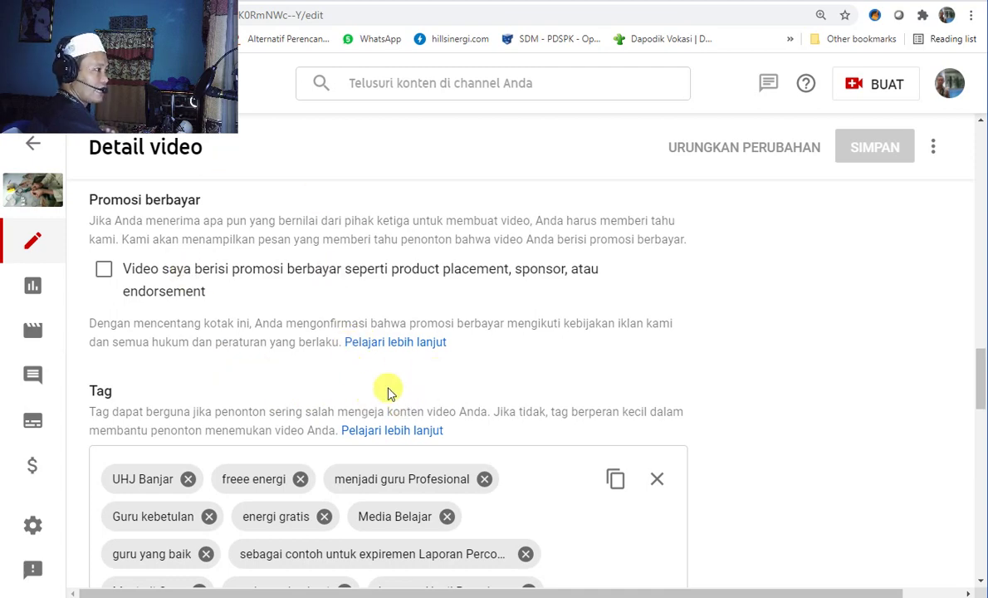
scroll(330, 382, down, 2)
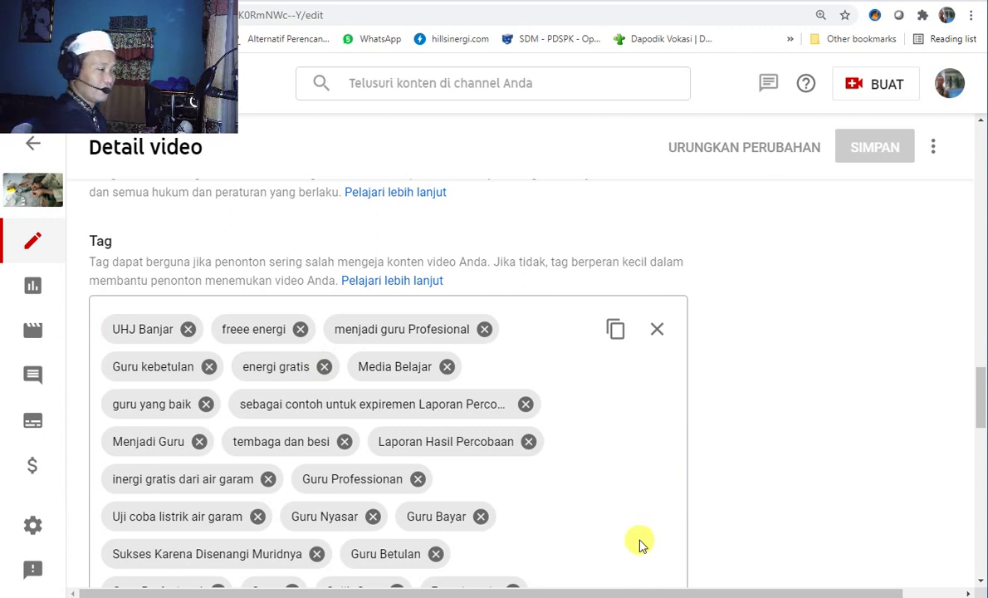
scroll(581, 497, down, 1)
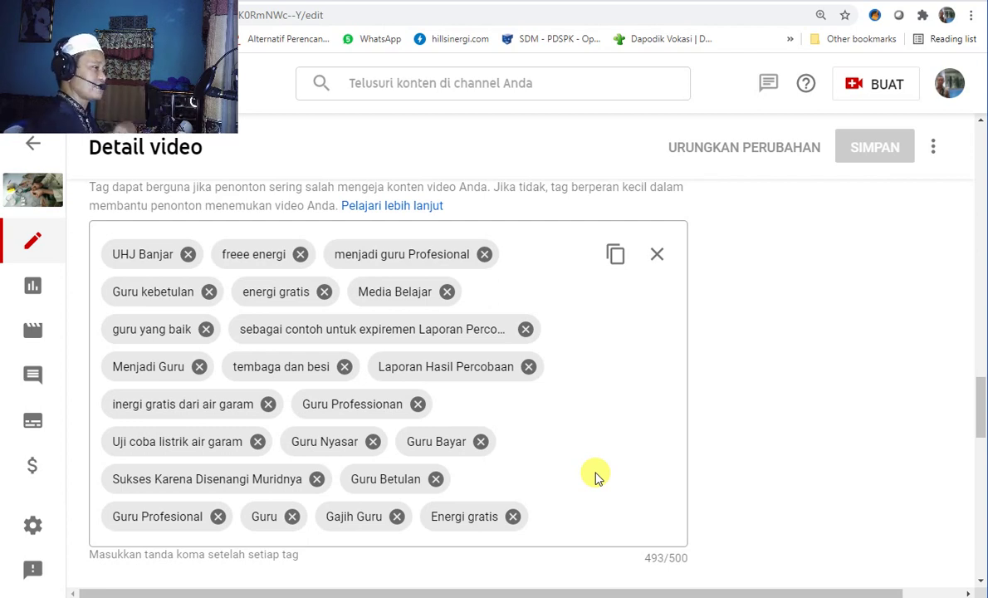
Step: Check the video's language and caption certification settings along with its recording date and location
scroll(581, 461, down, 2)
scroll(540, 440, down, 1)
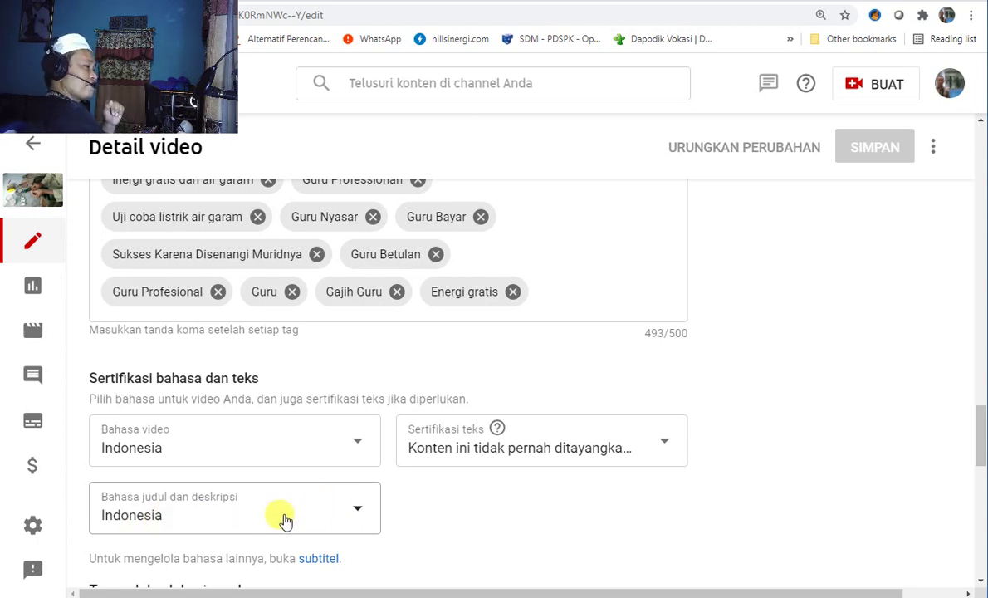
scroll(408, 513, down, 2)
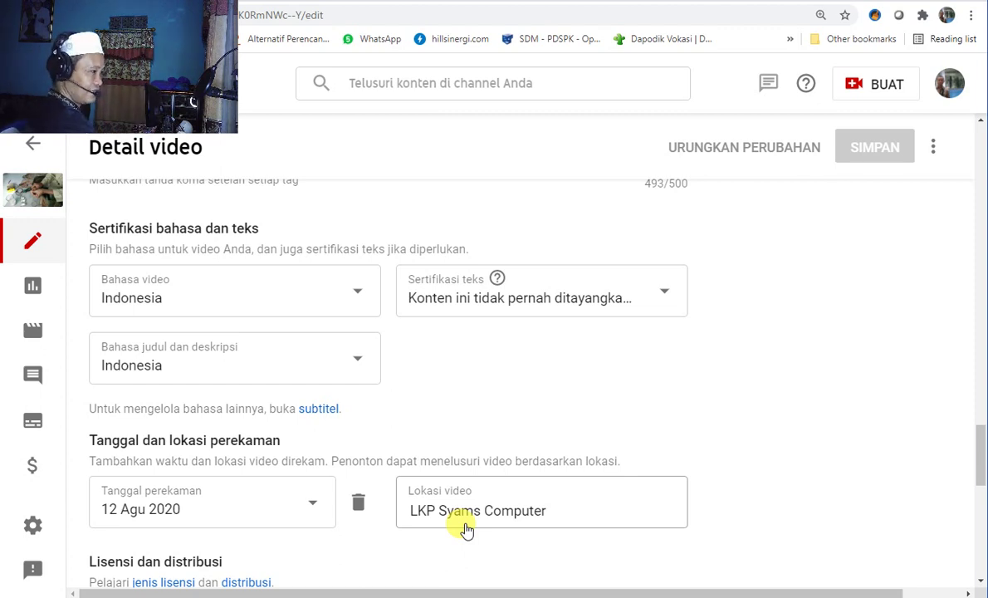
scroll(419, 512, down, 2)
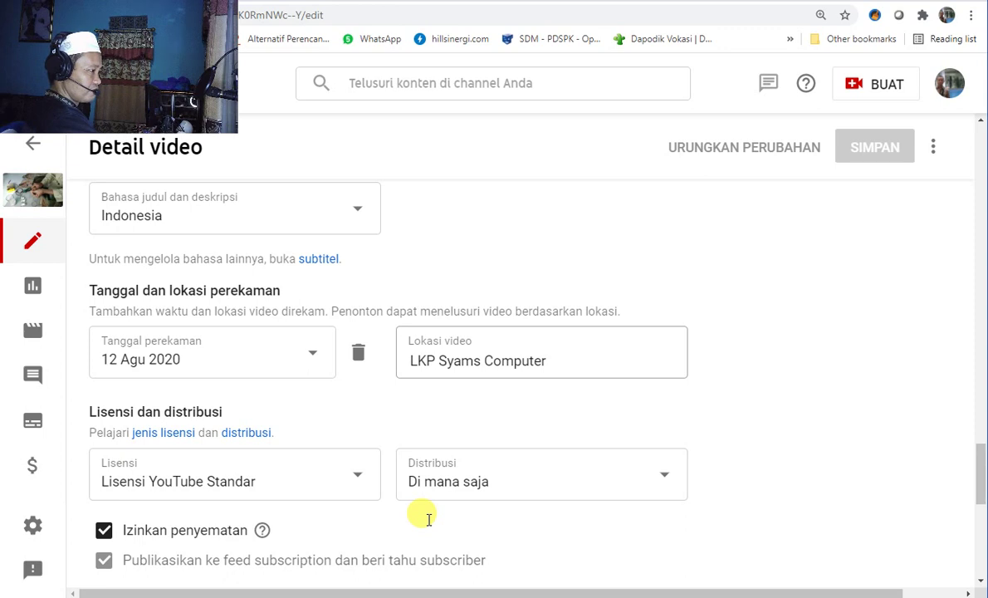
Step: Inspect the available license and distribution choices for the video without changing either one
click(359, 480)
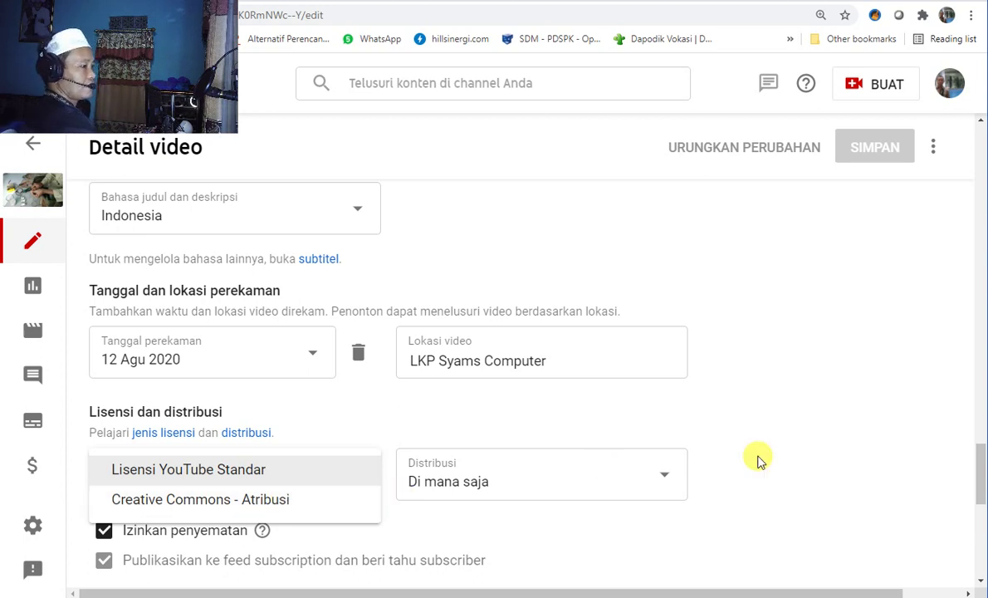
click(813, 477)
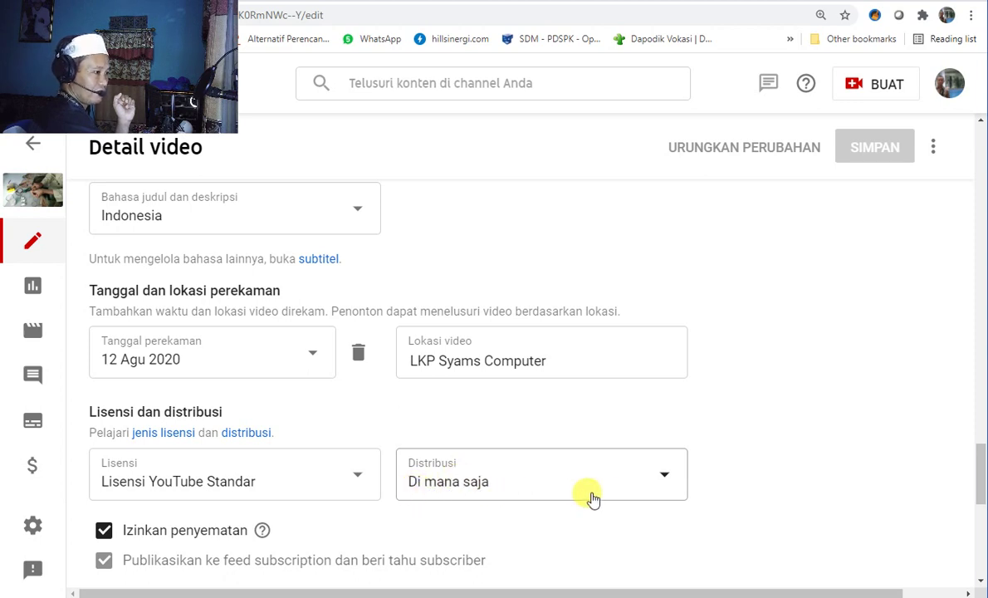
click(663, 476)
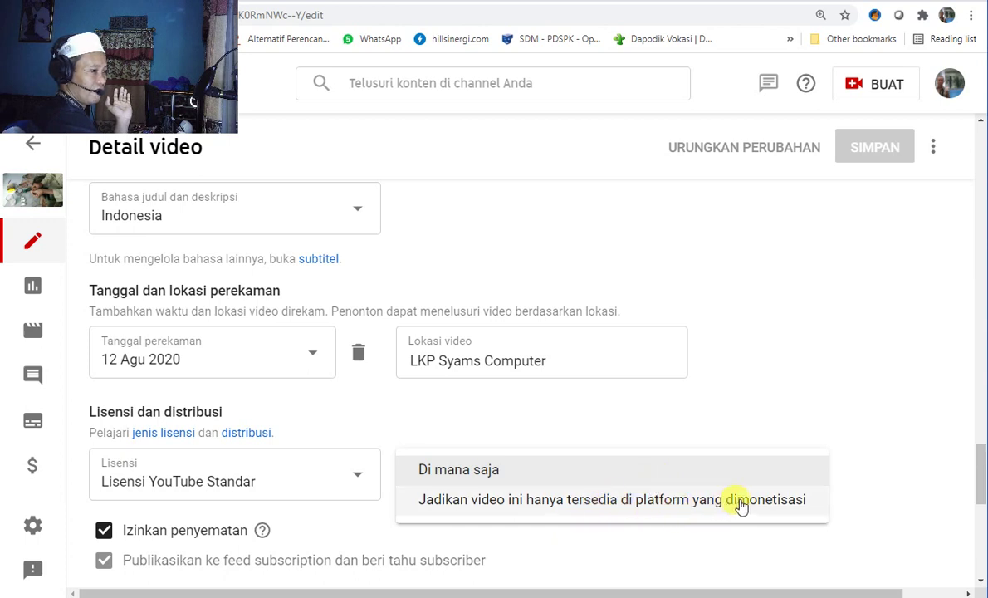
click(885, 442)
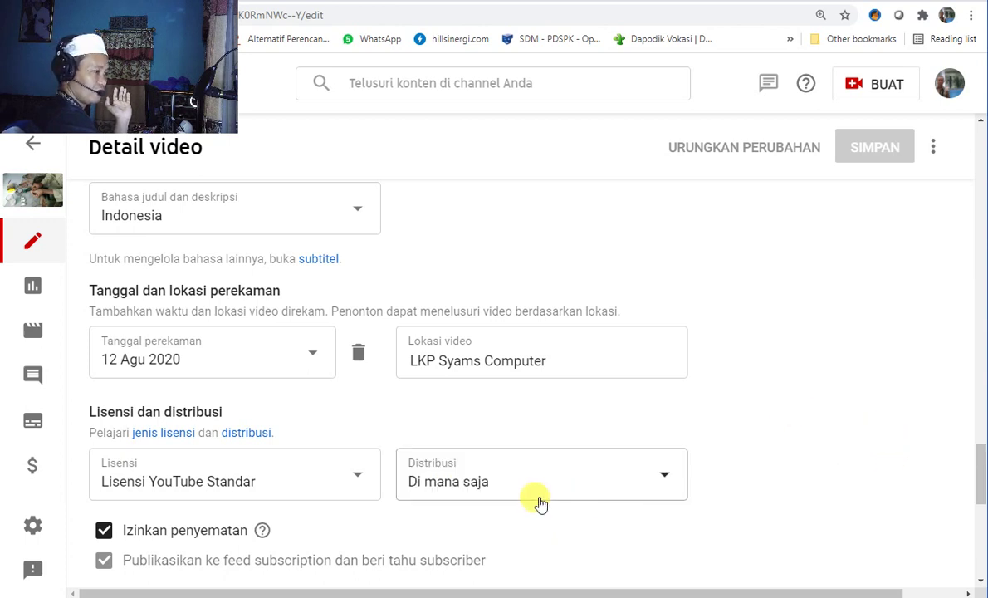
Step: Review the embedding and subscription feed options, the video's category, and the comment and rating settings
scroll(788, 470, down, 2)
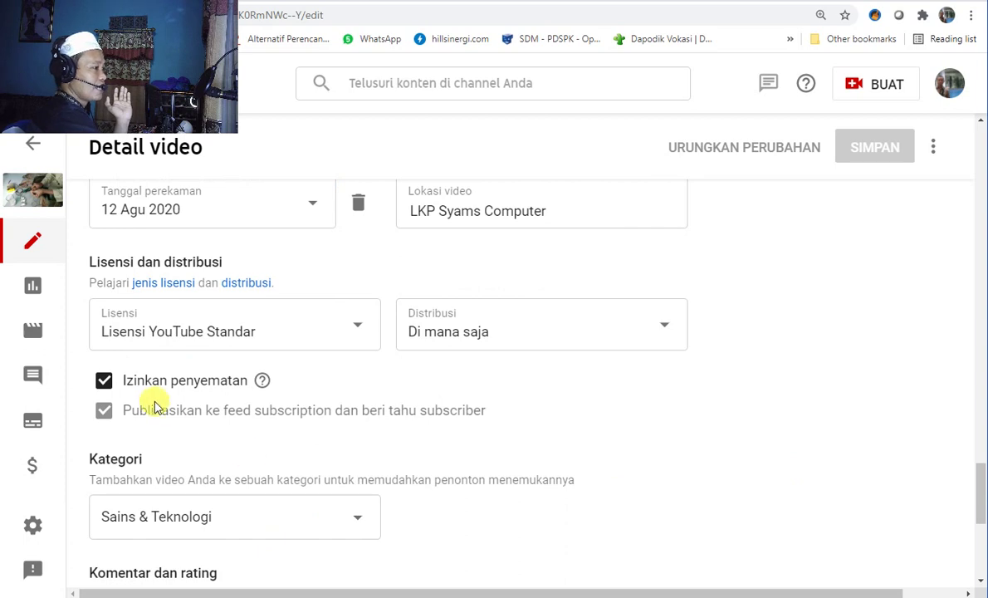
mouse_move(262, 382)
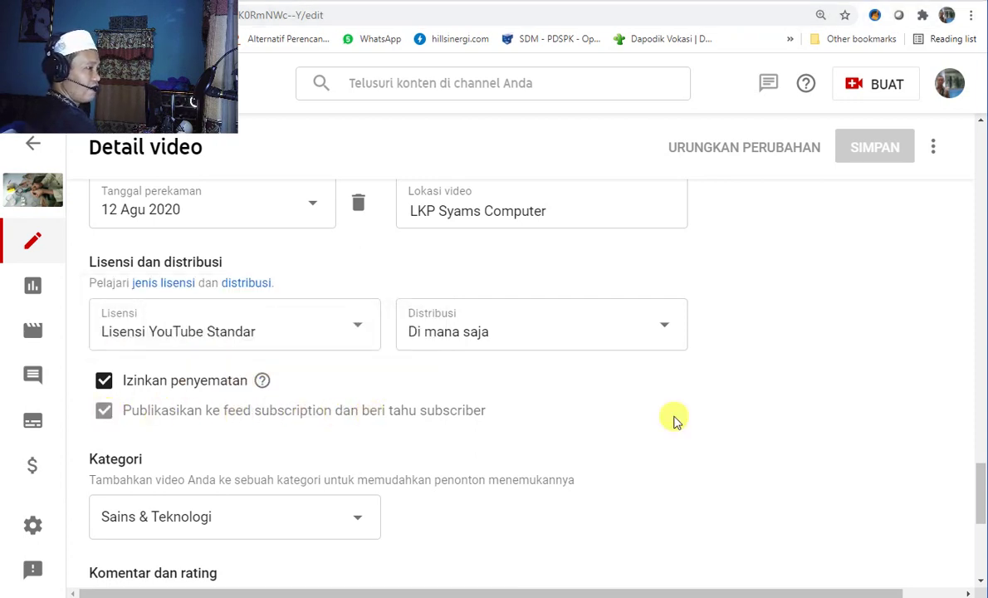
scroll(673, 497, down, 1)
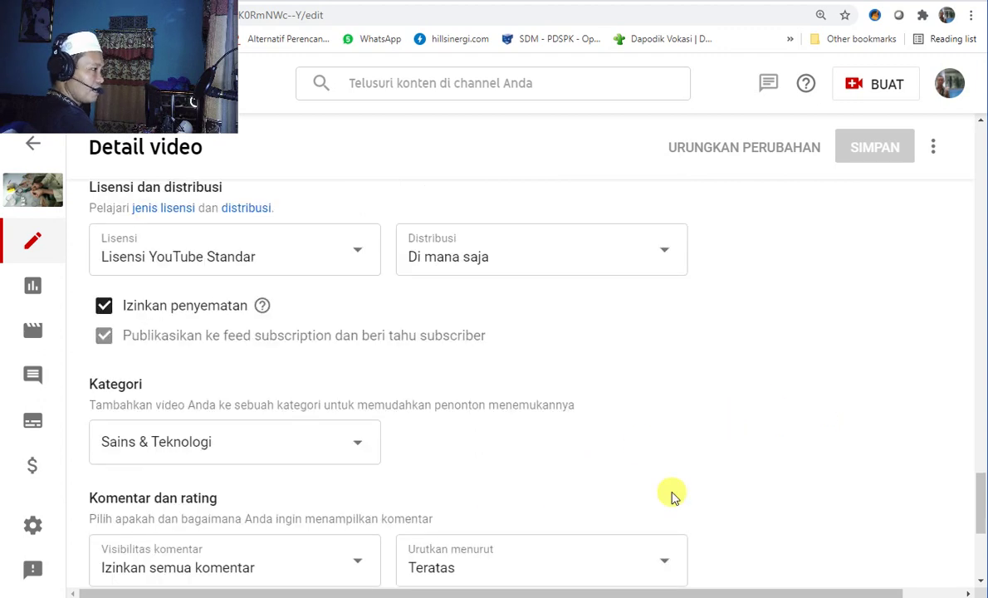
scroll(673, 497, down, 1)
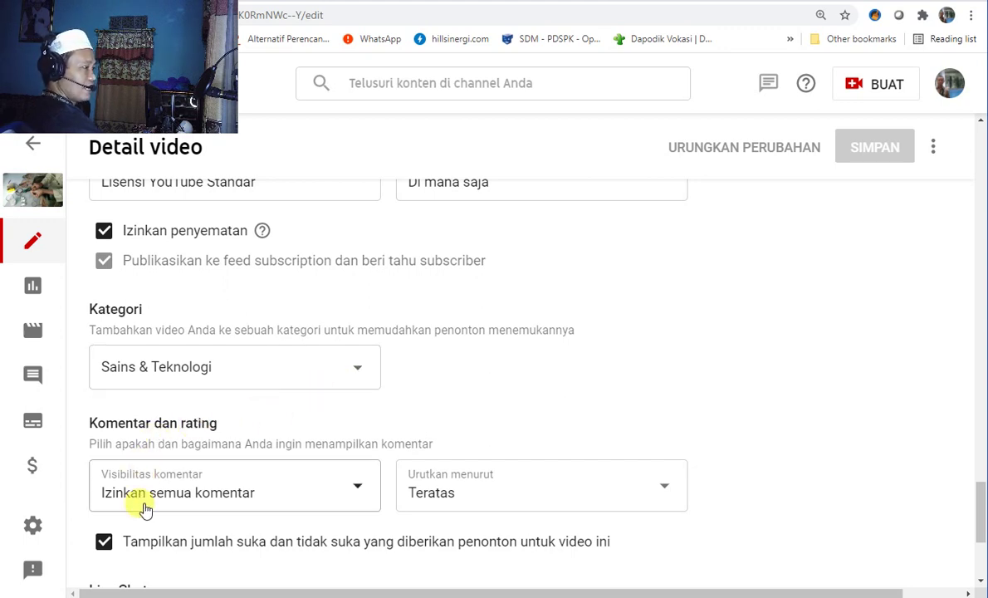
Step: Try the comment visibility option "Tahan komentar yang berpotensi tidak sopan agar ditinjau" and return it to "Izinkan semua komentar"
click(362, 490)
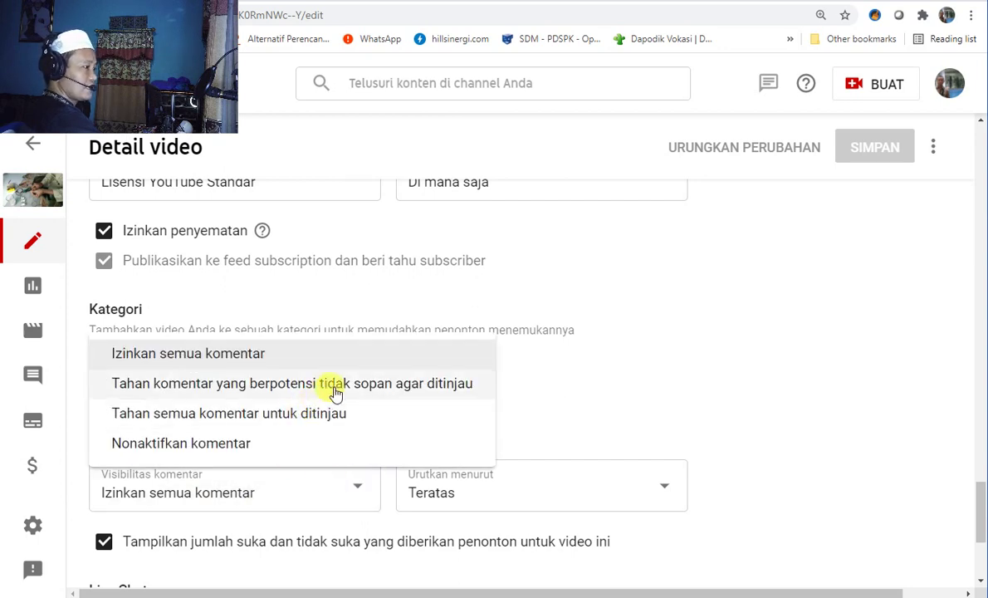
click(448, 396)
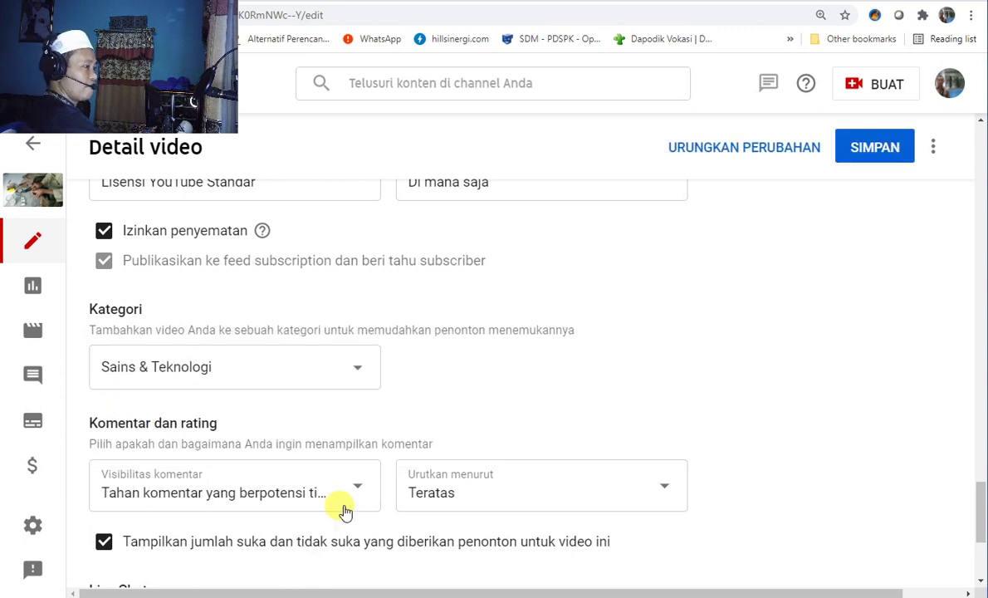
click(360, 483)
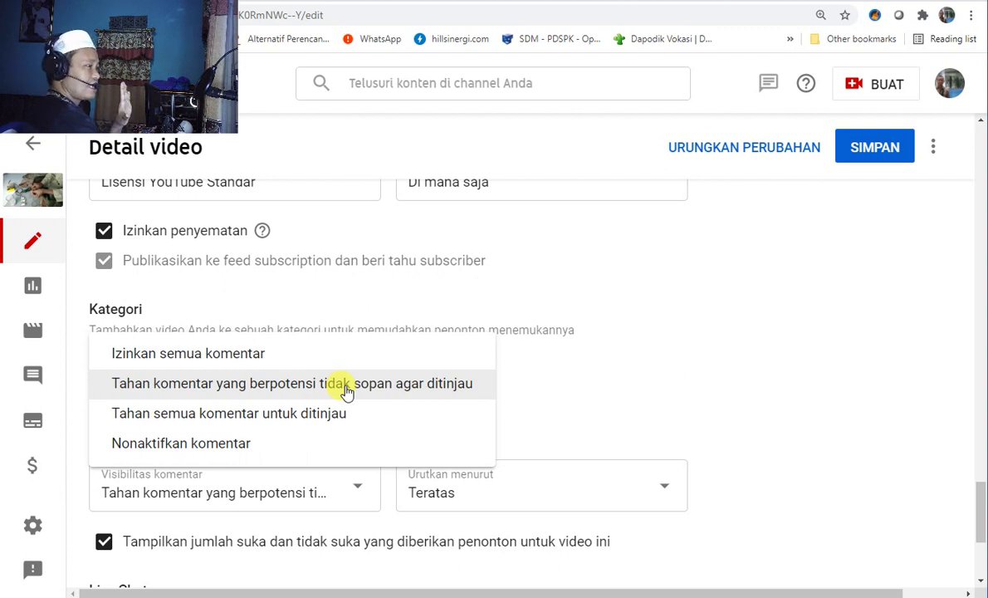
click(480, 388)
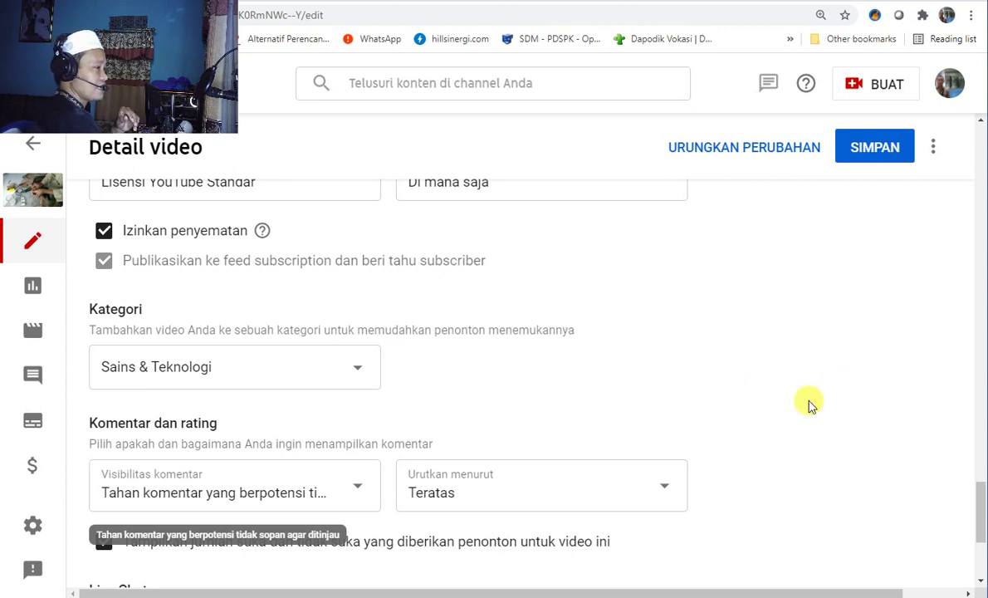
click(358, 491)
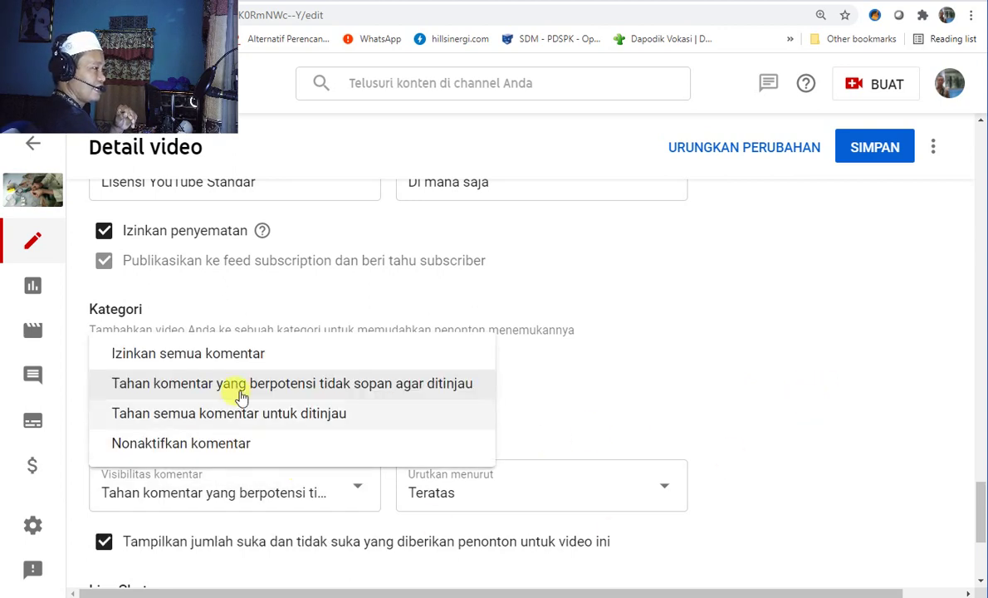
click(239, 353)
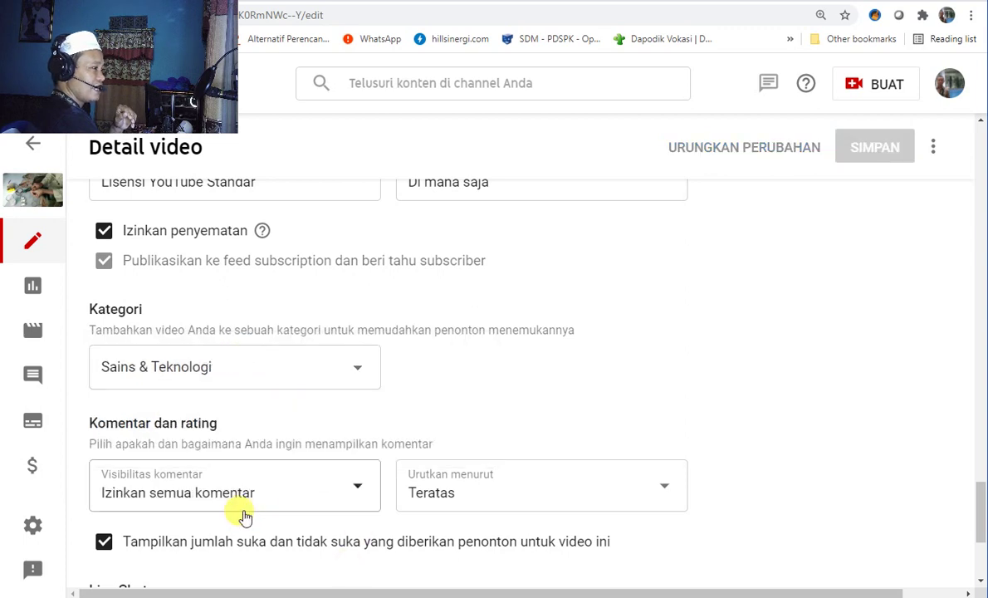
Step: Set the comment visibility to "Tahan komentar yang berpotensi tidak sopan agar ditinjau" and save the video details
click(358, 492)
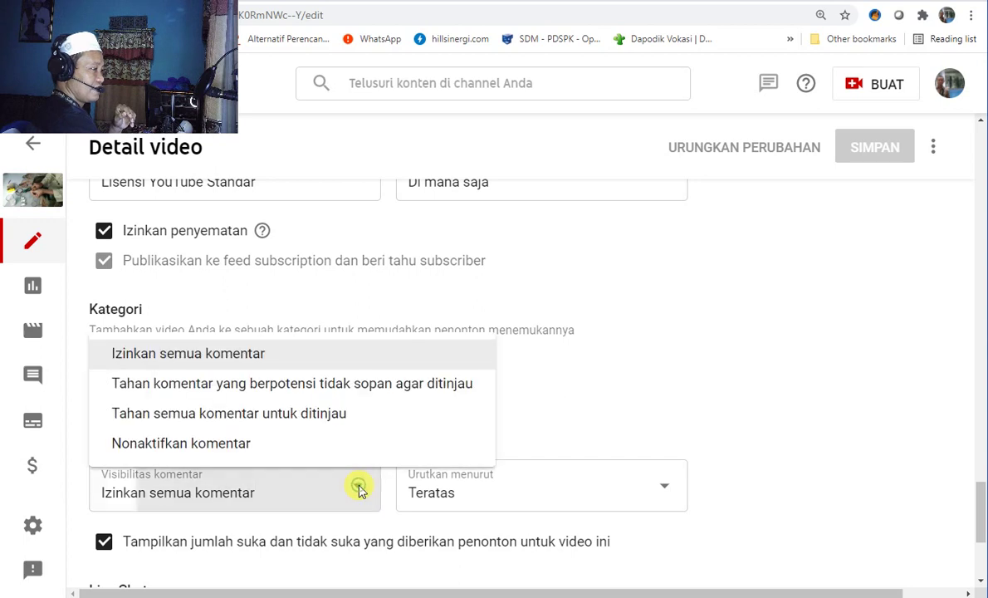
click(463, 384)
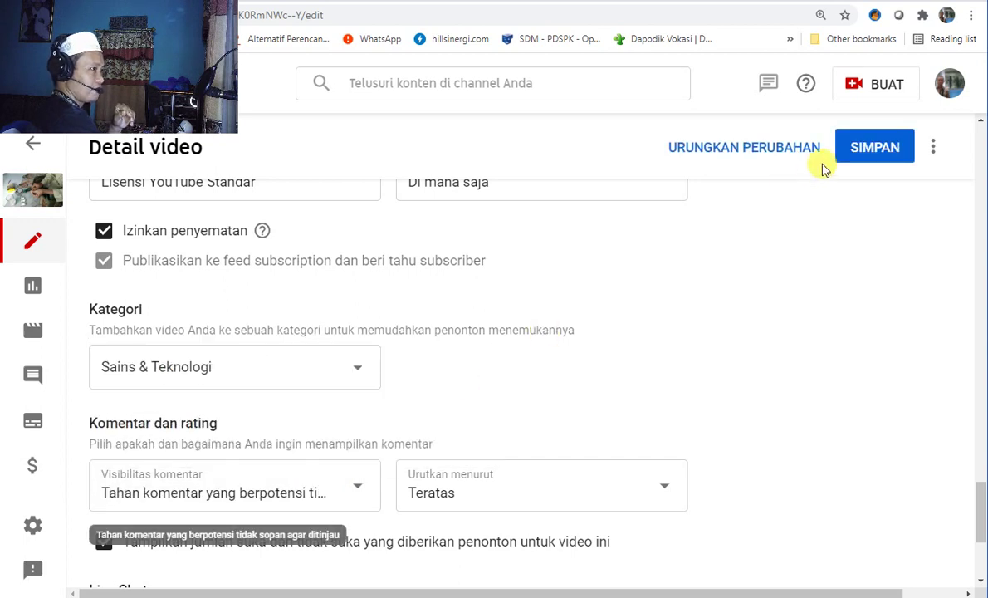
click(868, 157)
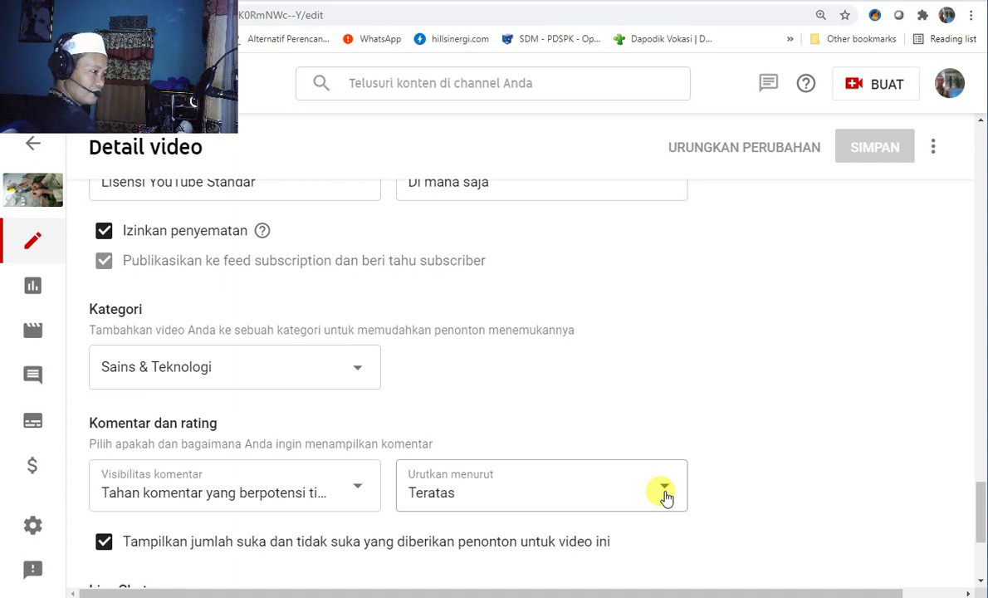
Step: Inspect the available comment sorting choices and review the live chat settings below them
click(664, 490)
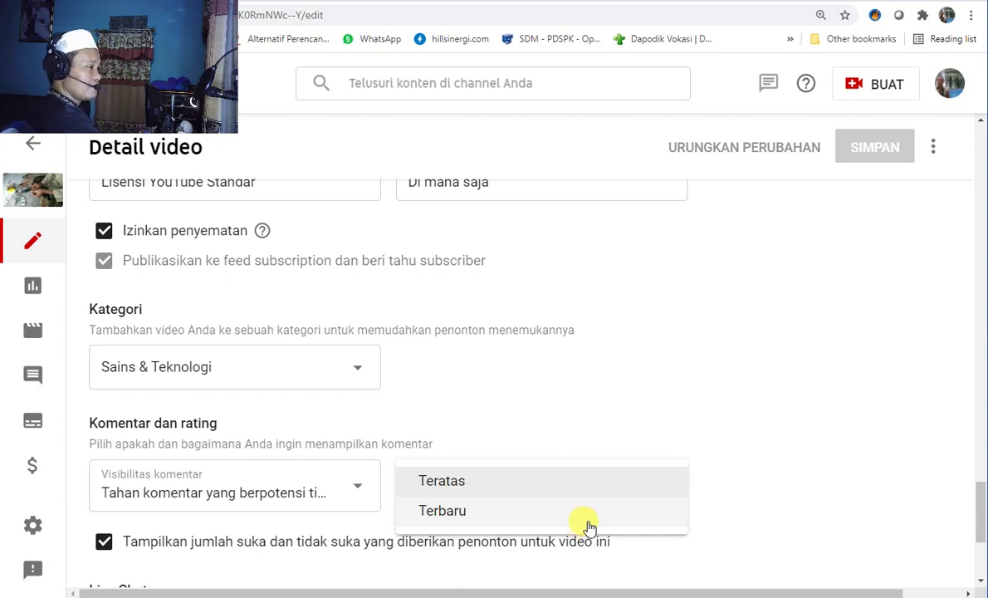
click(852, 470)
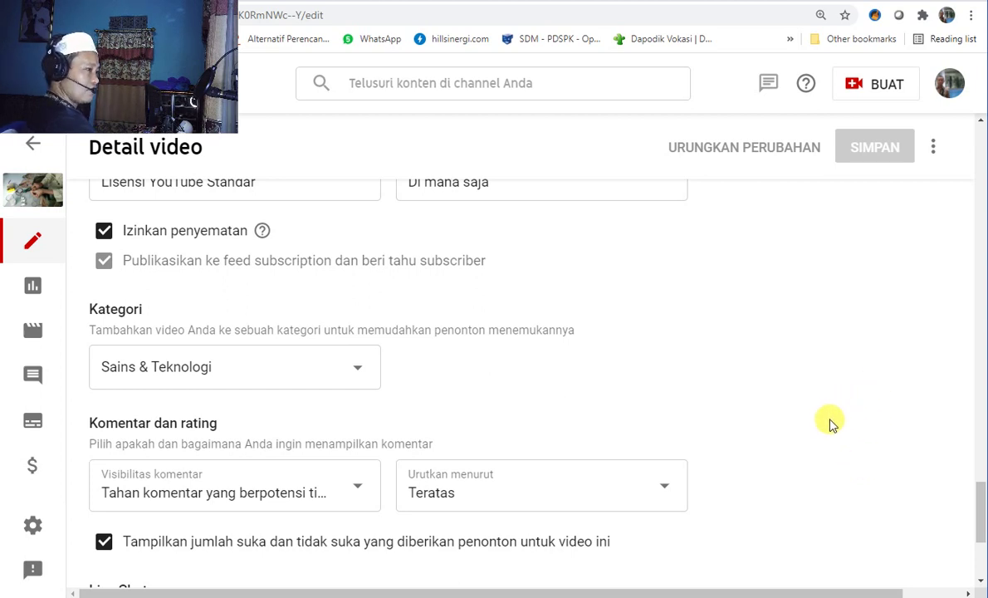
scroll(830, 424, down, 3)
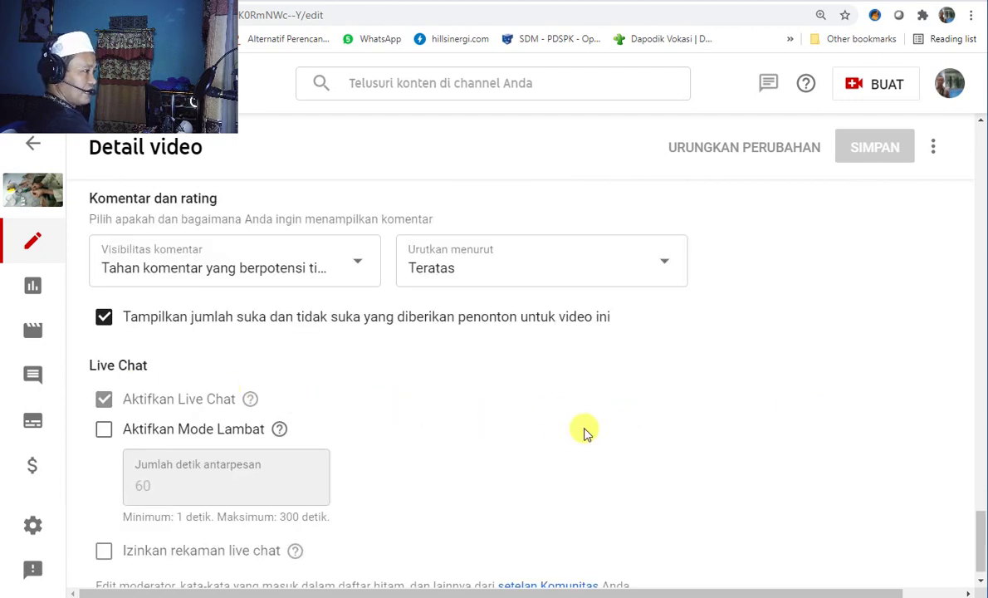
scroll(638, 428, down, 1)
Step: Return to the beginning of the video details and examine the visibility and scheduling choices, closing them without a selection
scroll(746, 424, up, 6)
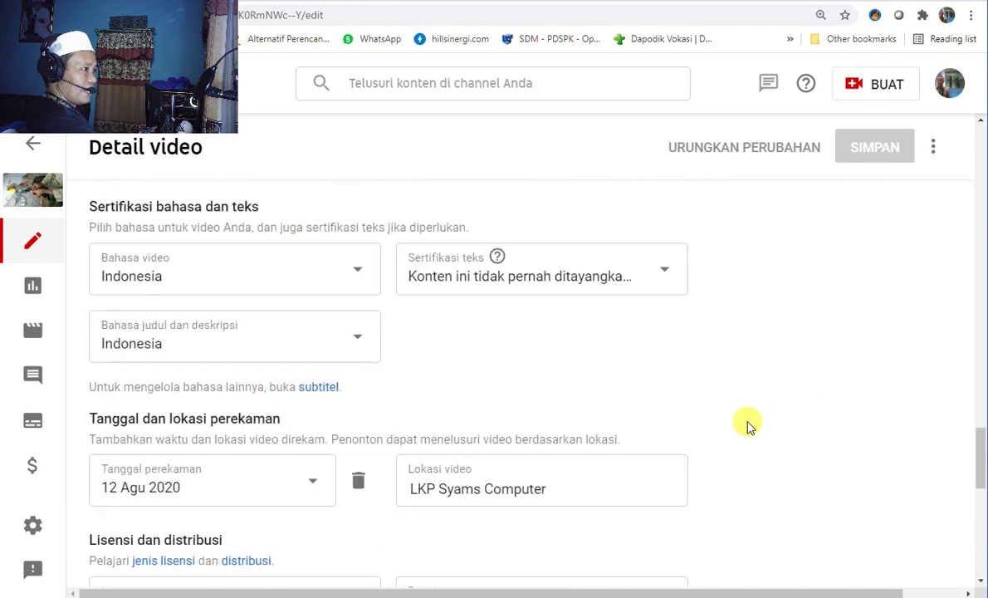
scroll(750, 424, up, 3)
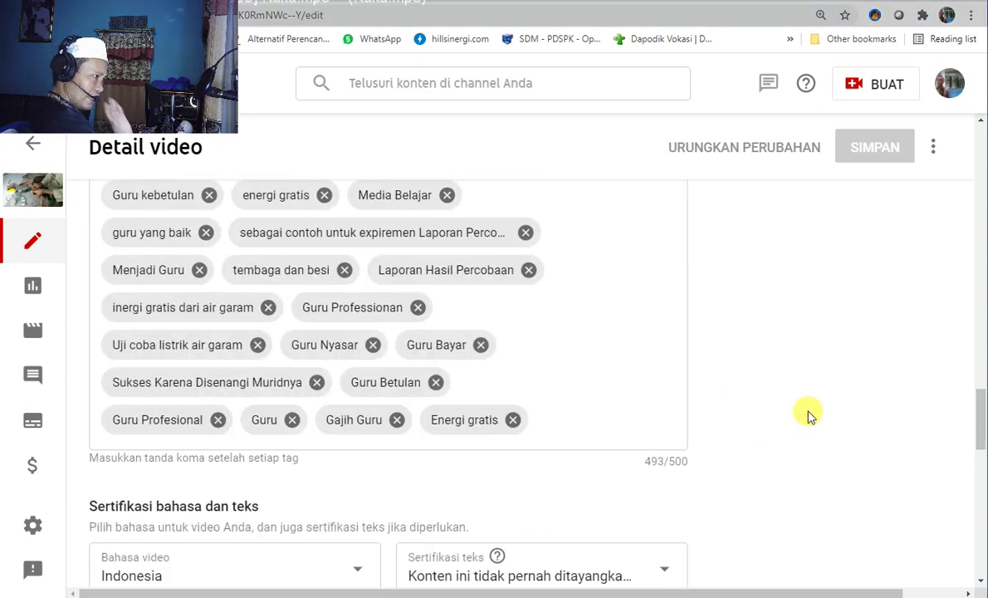
scroll(810, 414, up, 15)
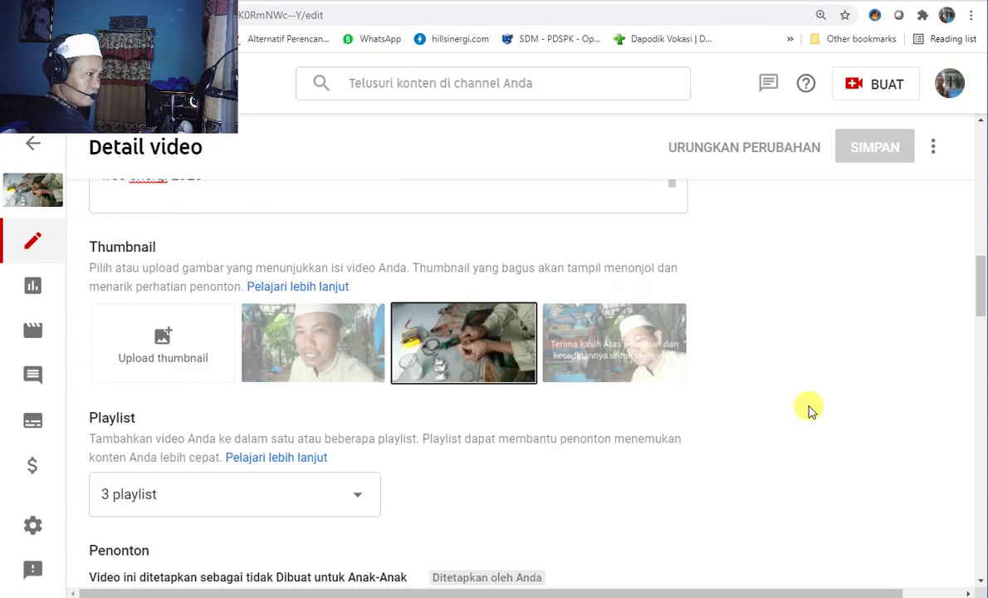
scroll(807, 410, up, 8)
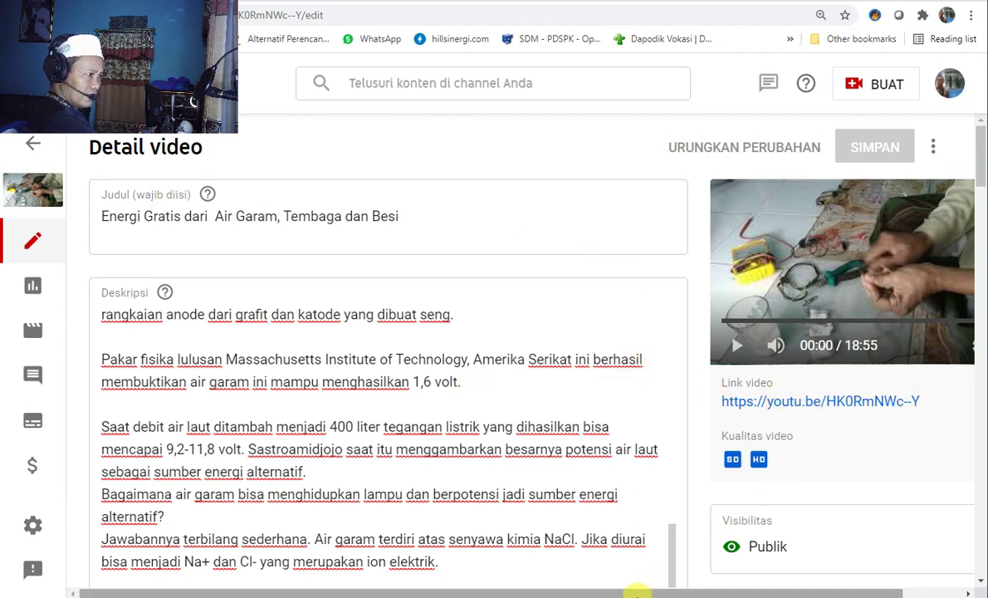
drag(657, 591, 719, 591)
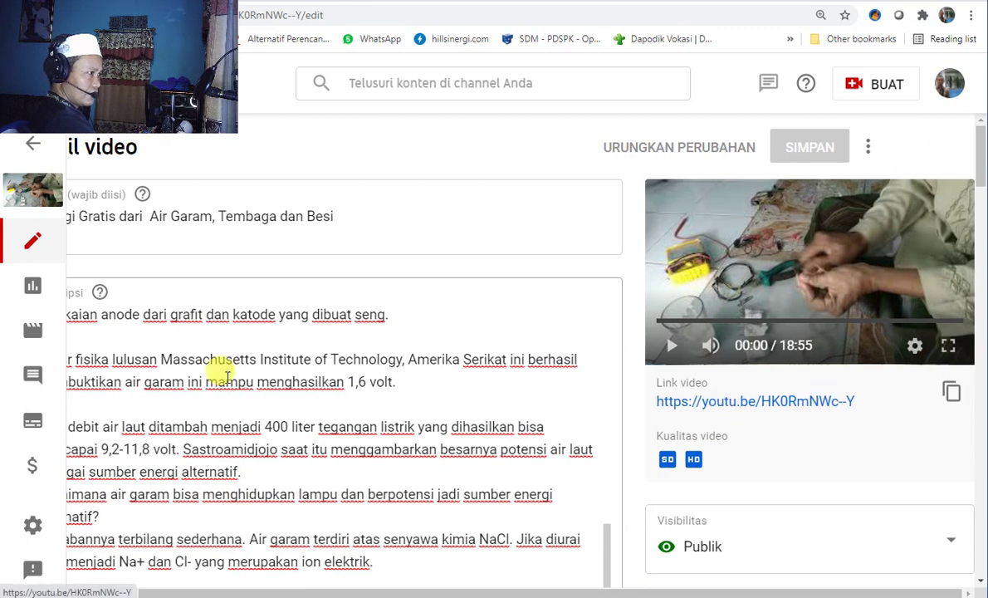
click(146, 330)
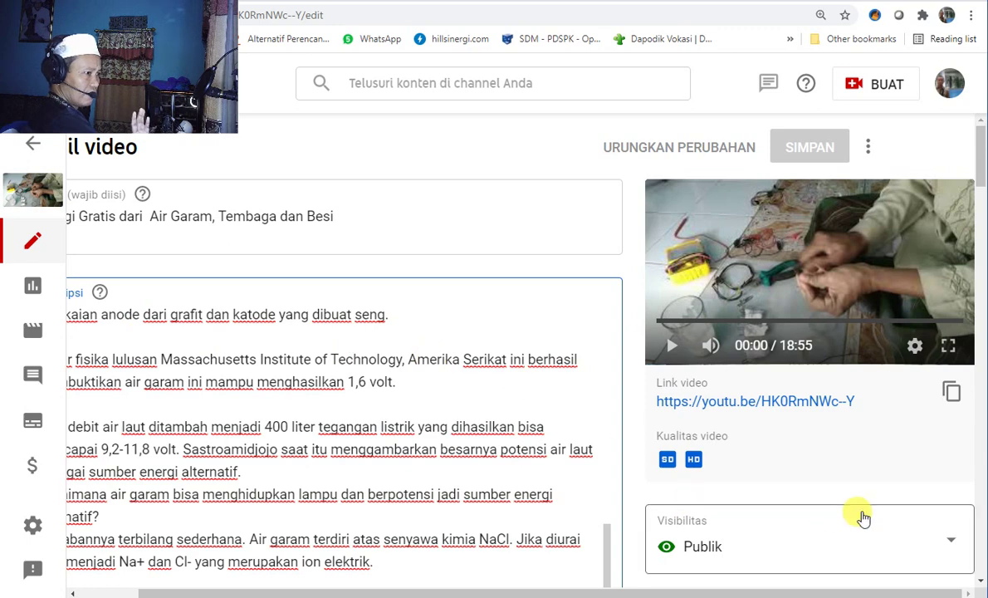
scroll(870, 457, down, 1)
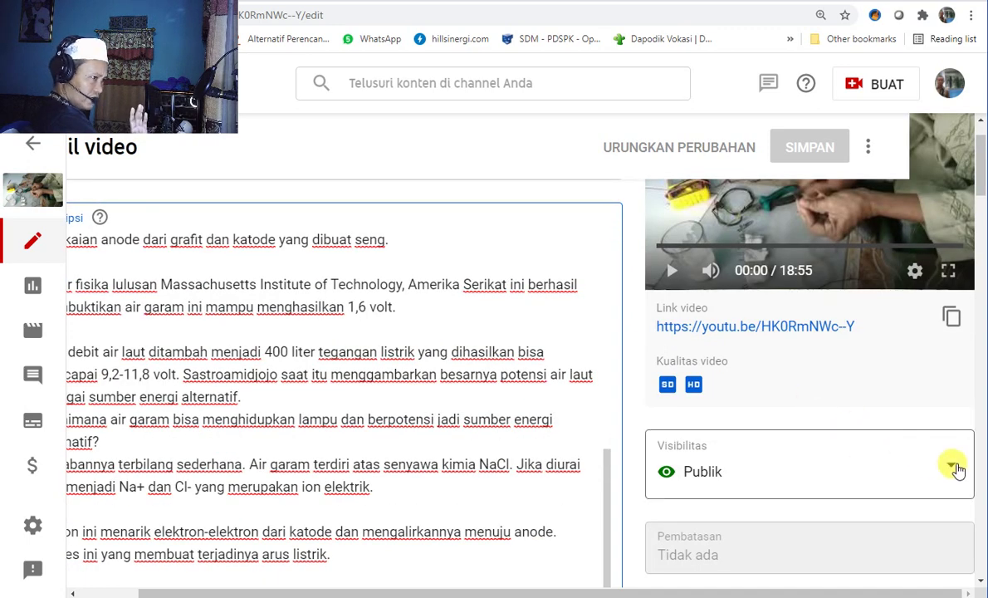
scroll(904, 409, down, 2)
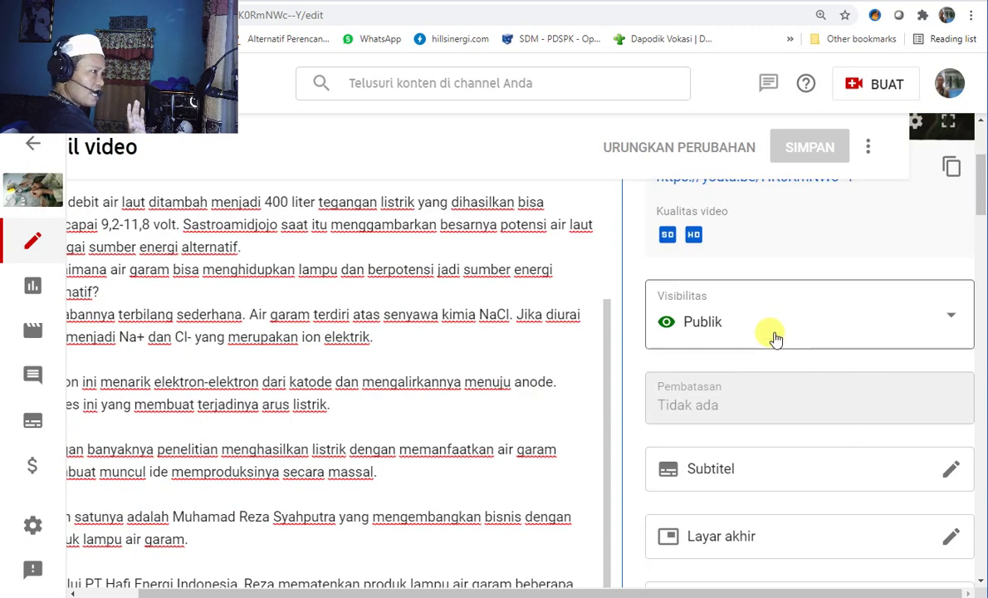
click(928, 326)
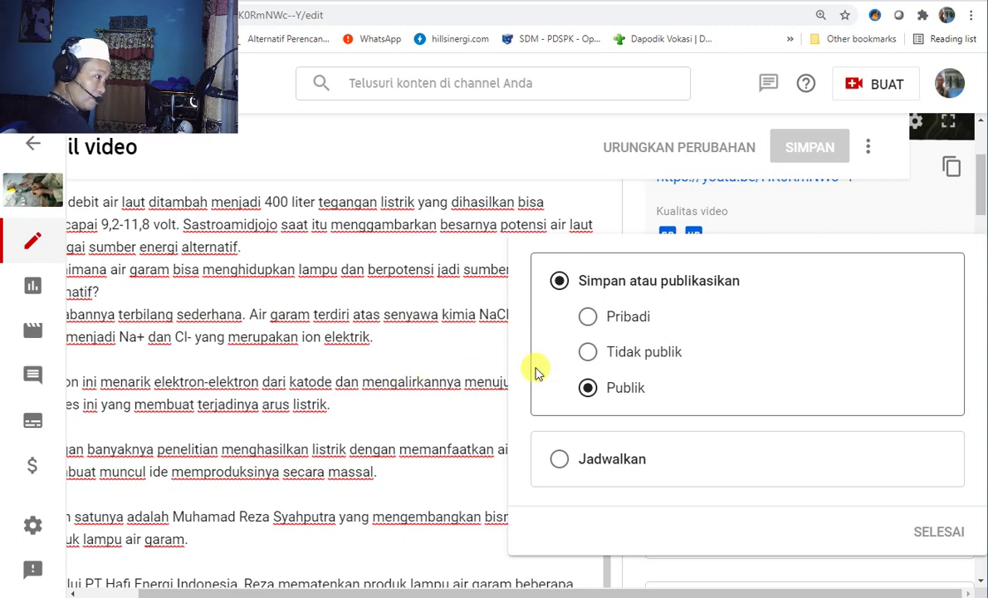
click(400, 408)
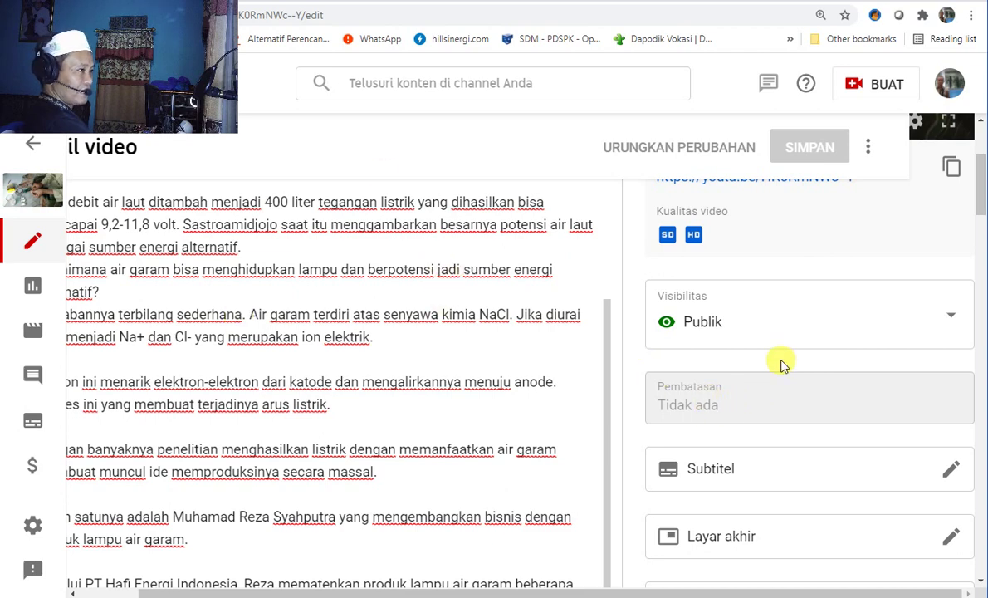
Step: Examine the subscribe, video and playlist elements on the video's end screen, and leave its editor by discarding changes
scroll(781, 364, down, 2)
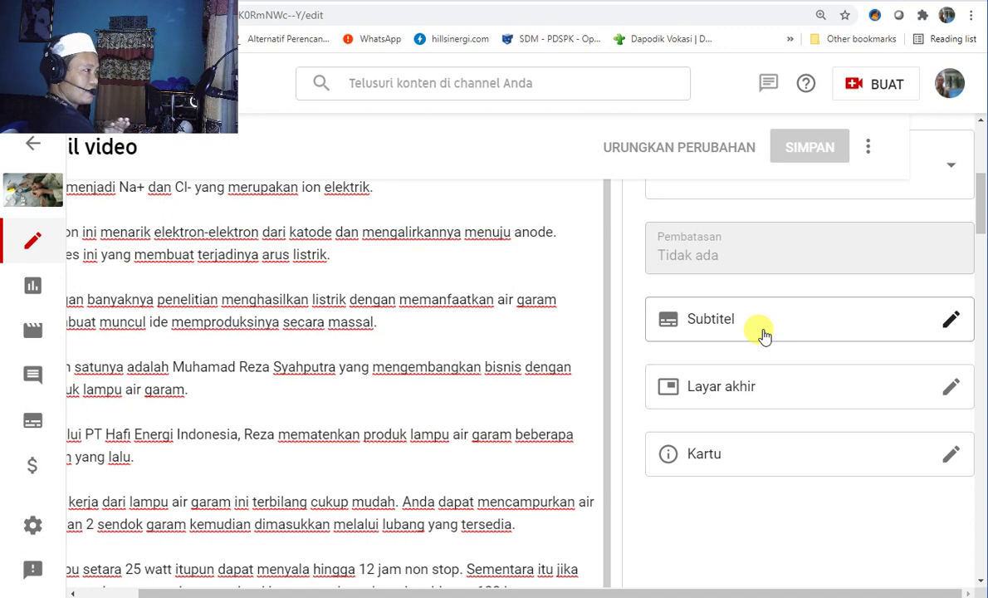
click(951, 389)
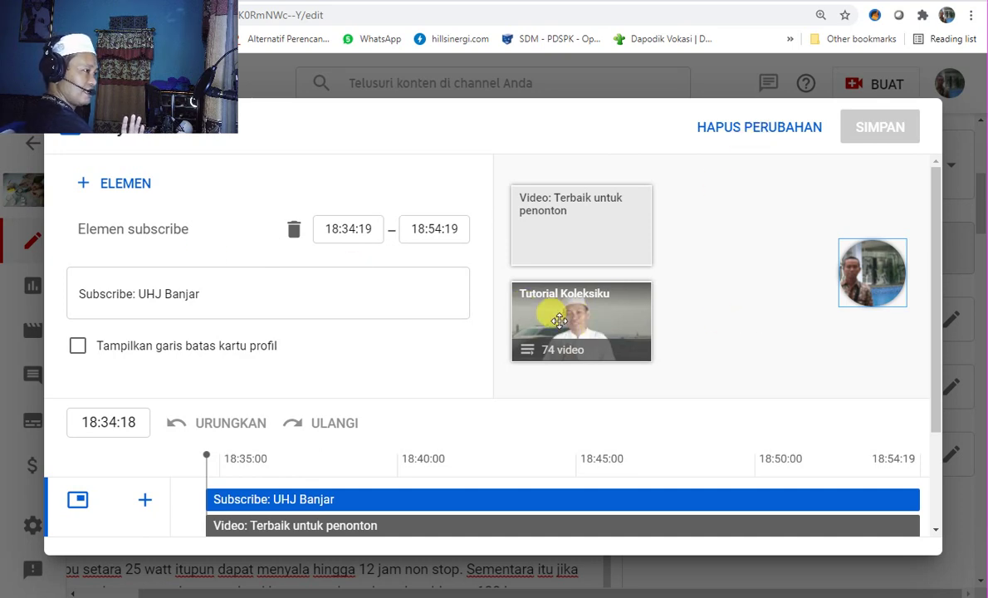
mouse_move(551, 199)
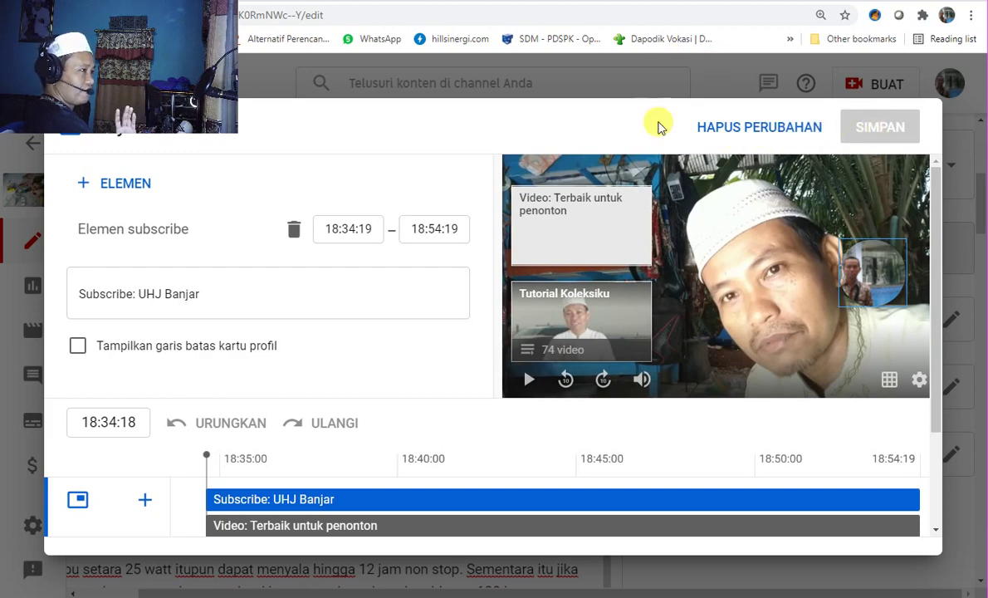
click(734, 130)
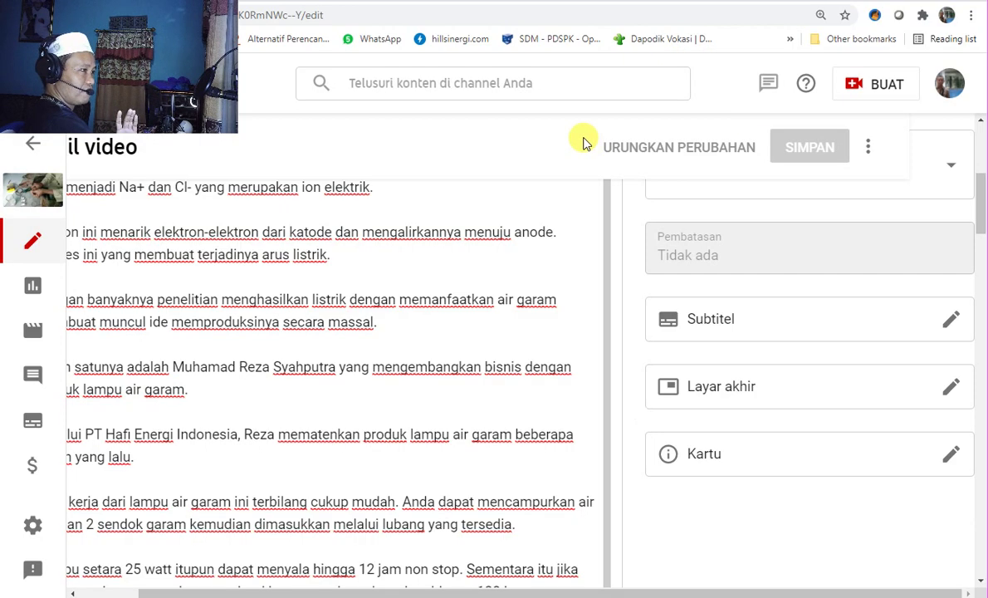
Step: Examine the video's channel card and the card types available to add, and leave the cards editor by discarding changes
click(951, 454)
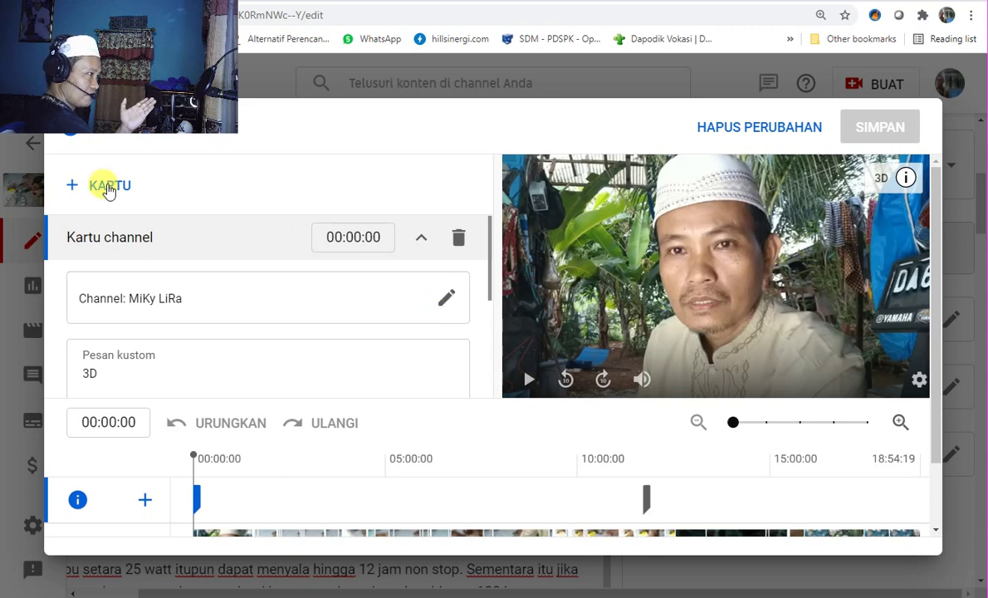
click(108, 188)
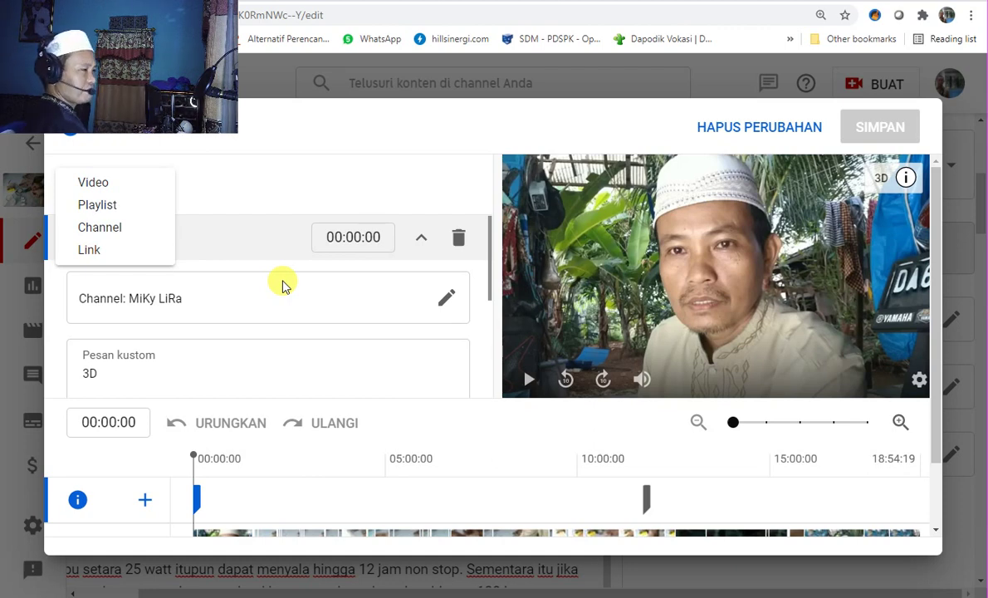
click(704, 131)
click(735, 132)
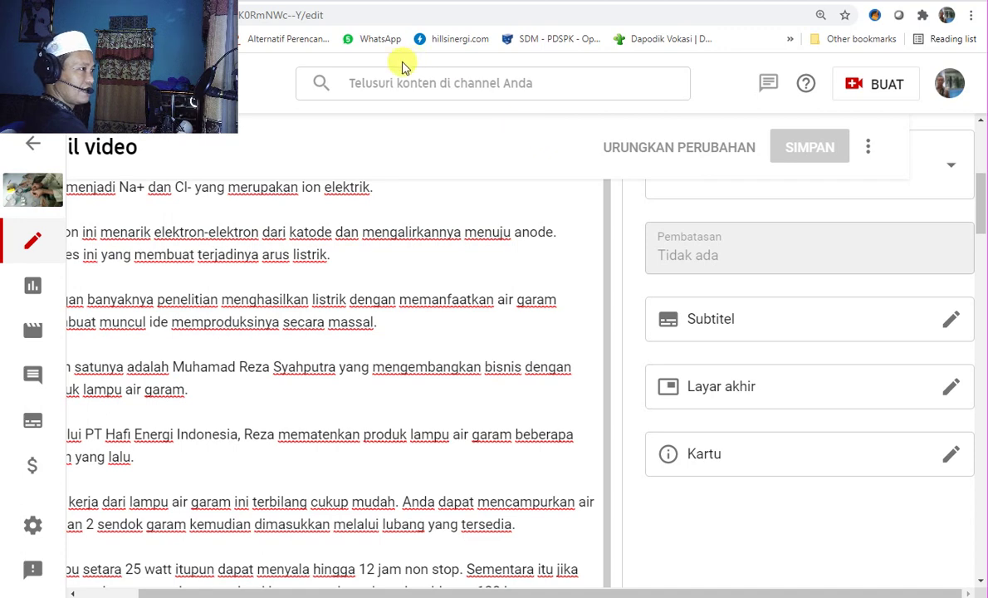
Step: Switch to the clip-on microphone review video's details, look through its description and audience settings, and expand the additional settings
click(509, 3)
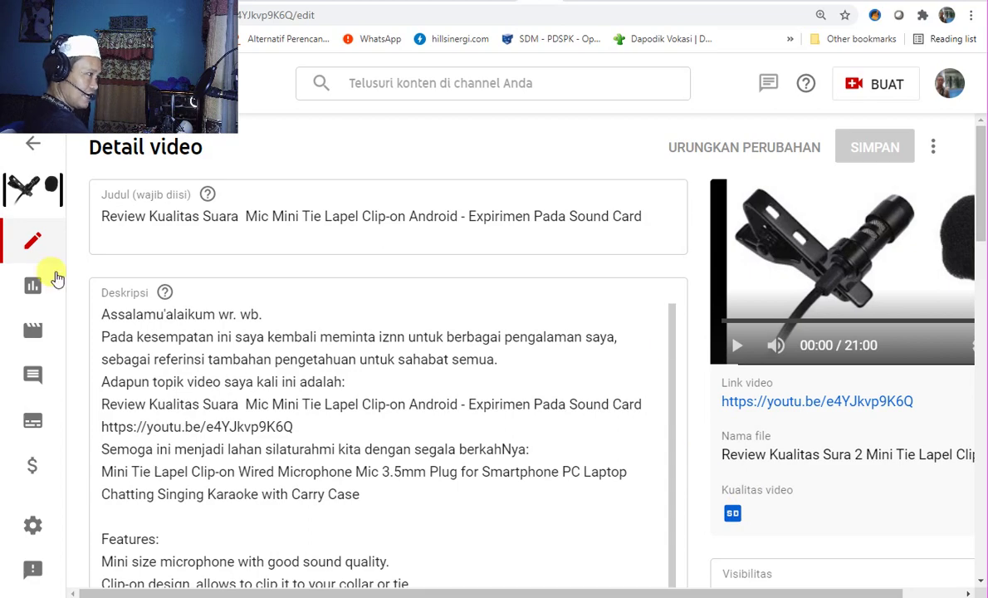
scroll(319, 342, down, 5)
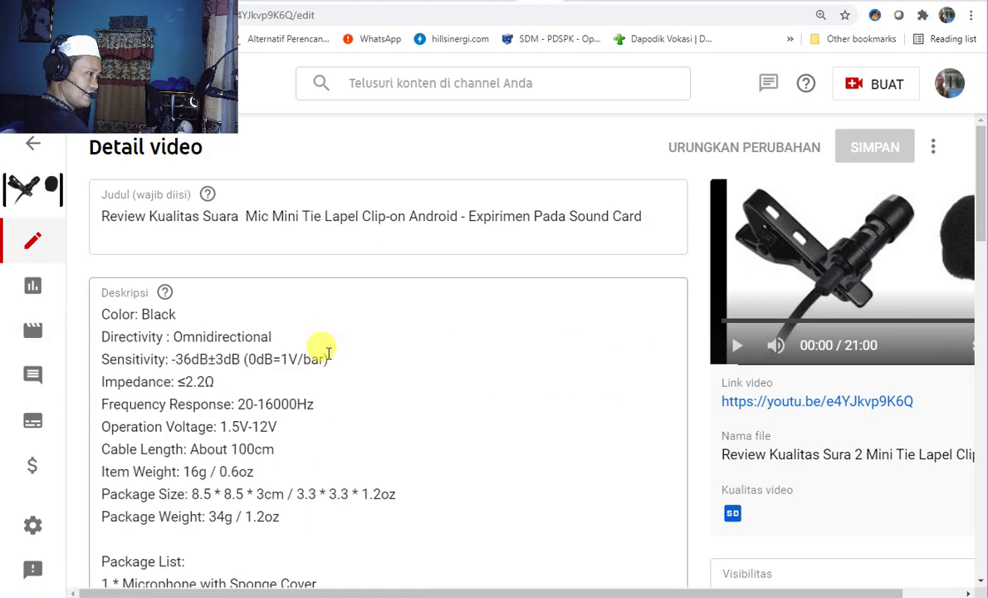
scroll(381, 445, down, 4)
scroll(388, 449, down, 10)
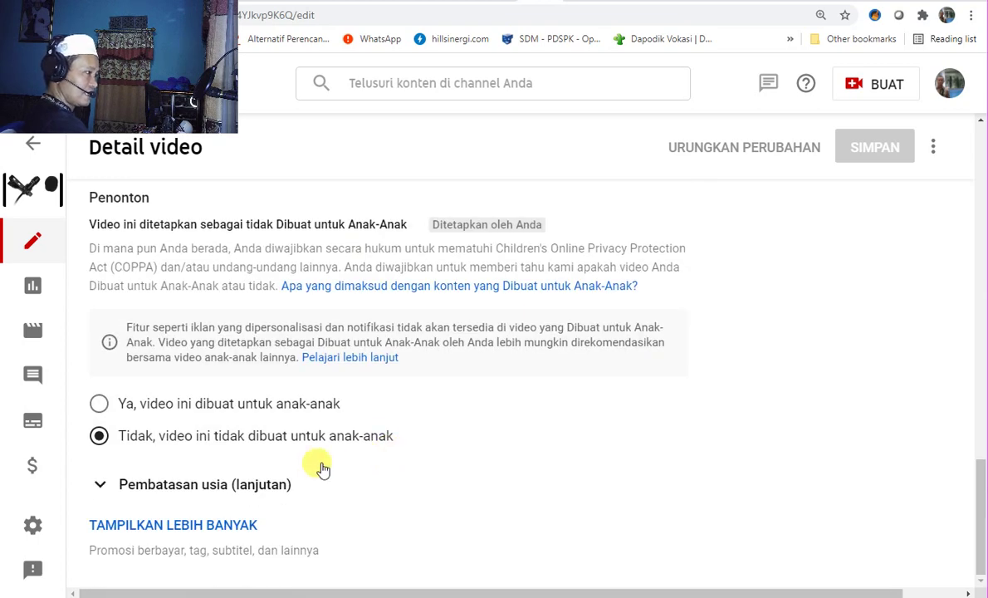
click(215, 525)
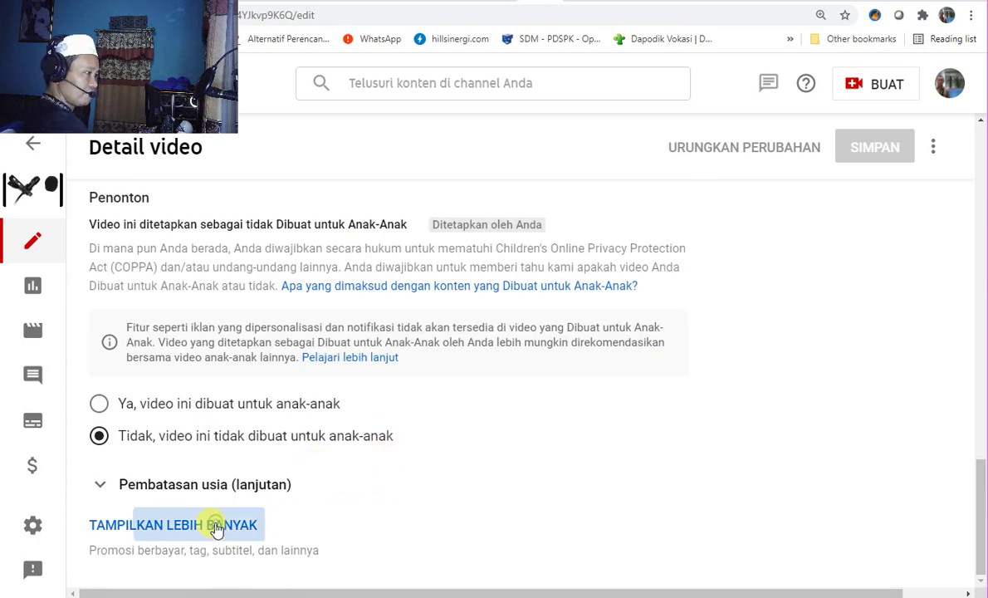
Step: Review the microphone video's tags, language and caption certification, recording date and location, license, category and comment settings
scroll(397, 485, down, 4)
scroll(397, 485, down, 4)
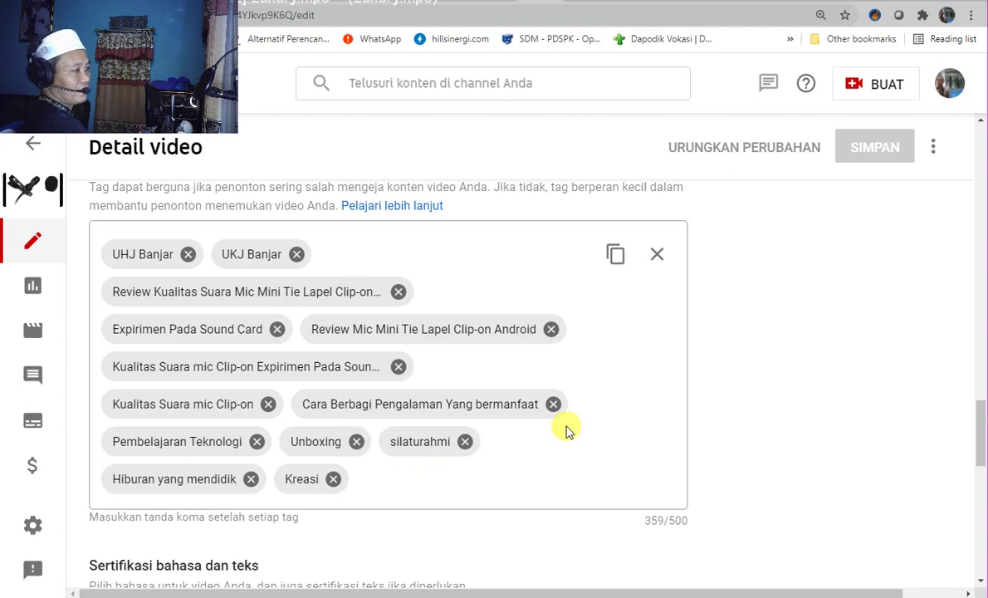
scroll(567, 430, down, 3)
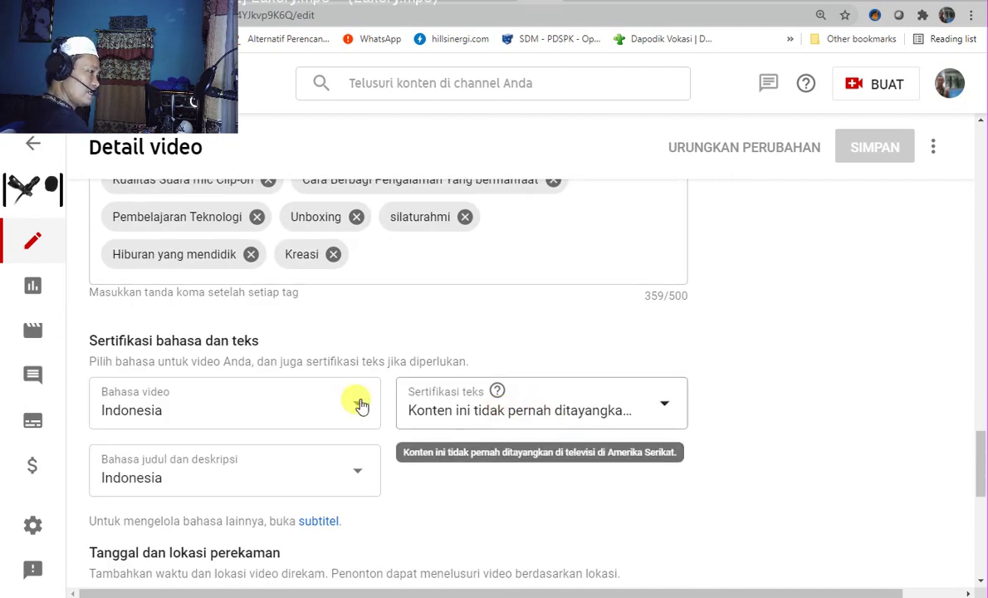
scroll(410, 465, down, 4)
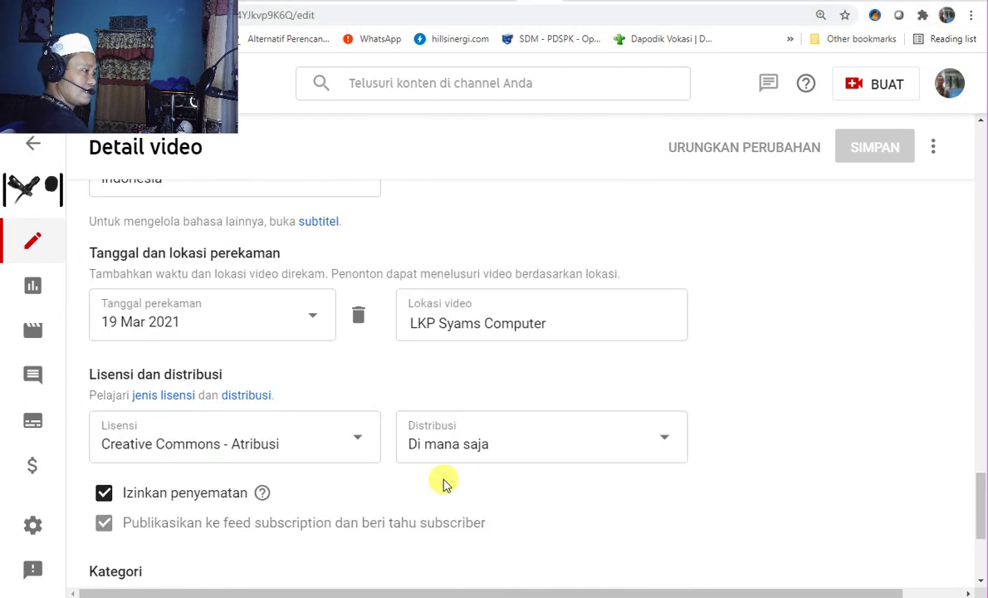
scroll(443, 484, down, 3)
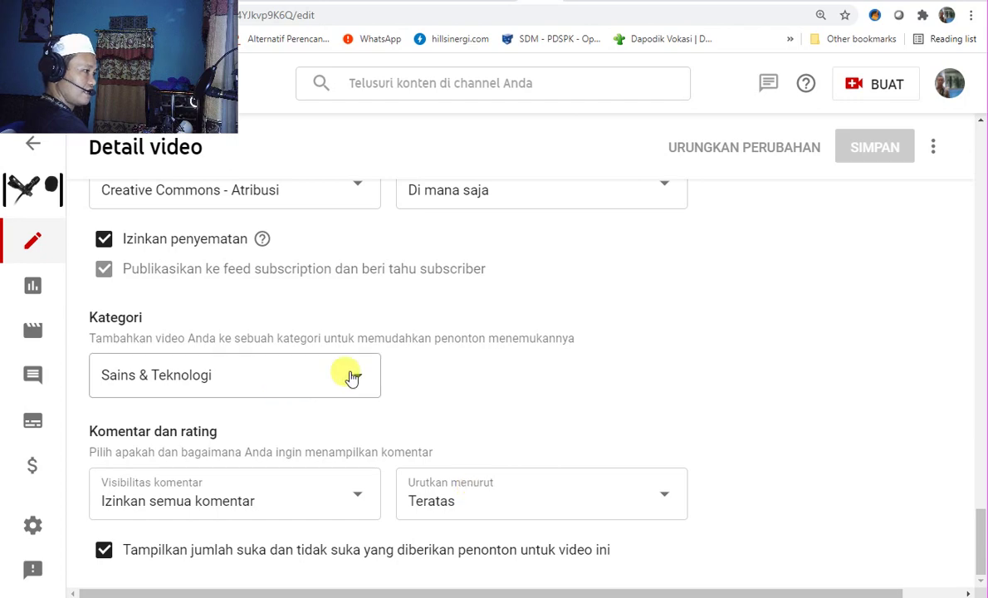
Step: Go back through the microphone video's details, examining its visibility, subtitles, end screen and cards entries beside the description
scroll(665, 414, up, 9)
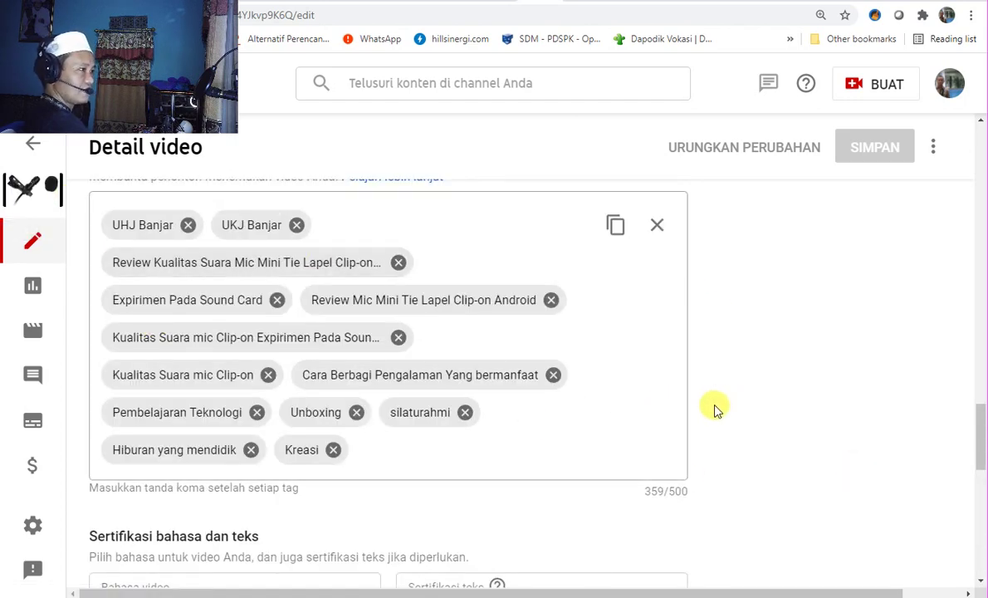
scroll(713, 408, up, 10)
scroll(718, 402, up, 5)
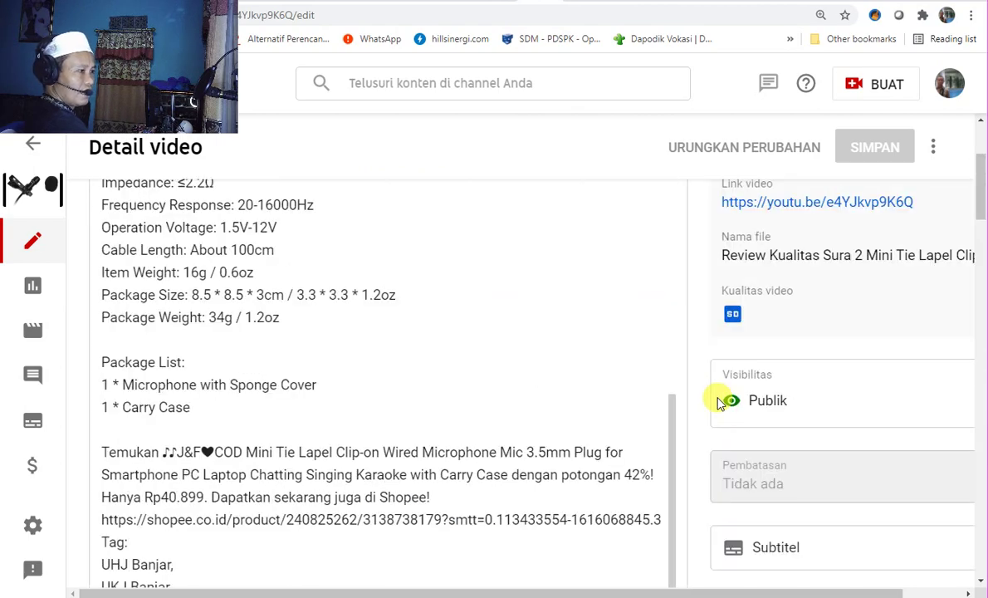
scroll(718, 402, down, 5)
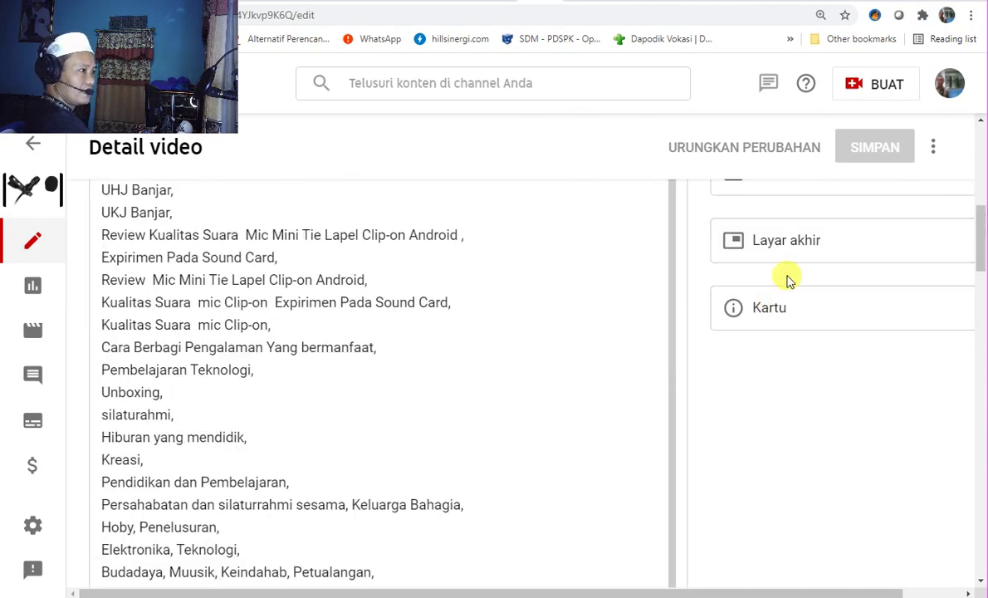
scroll(787, 281, up, 2)
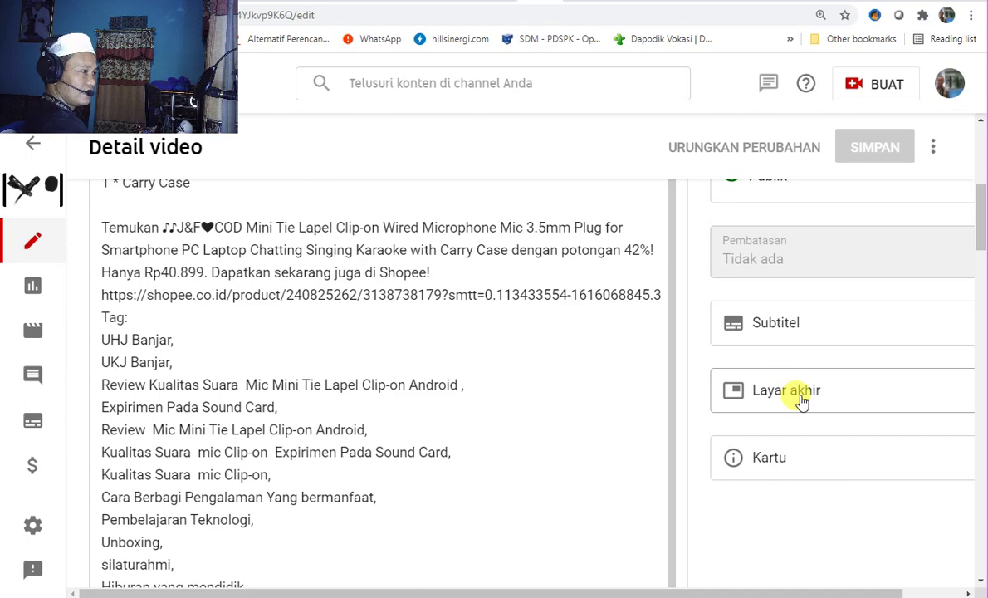
scroll(867, 316, up, 3)
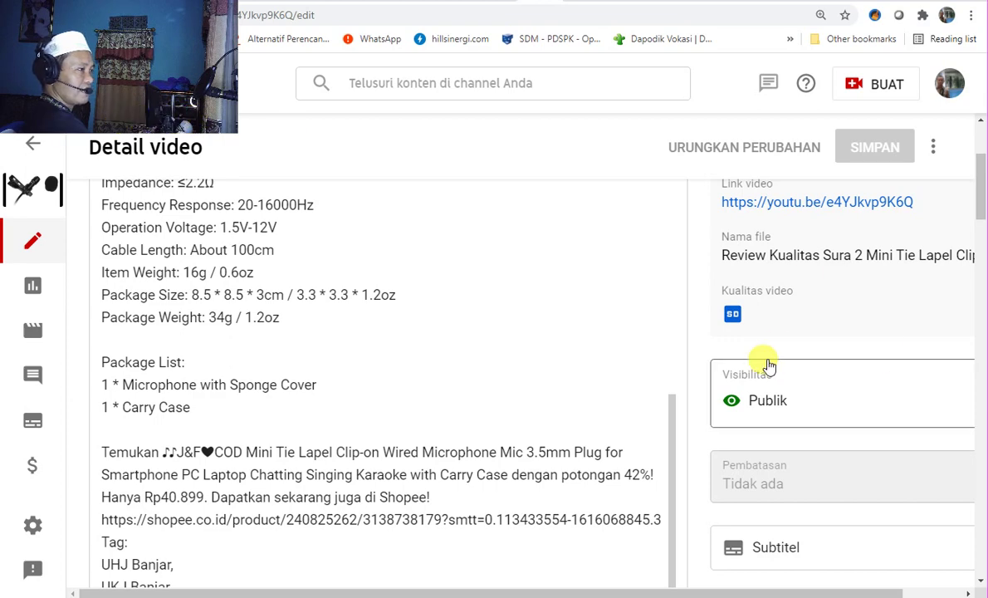
scroll(783, 347, up, 3)
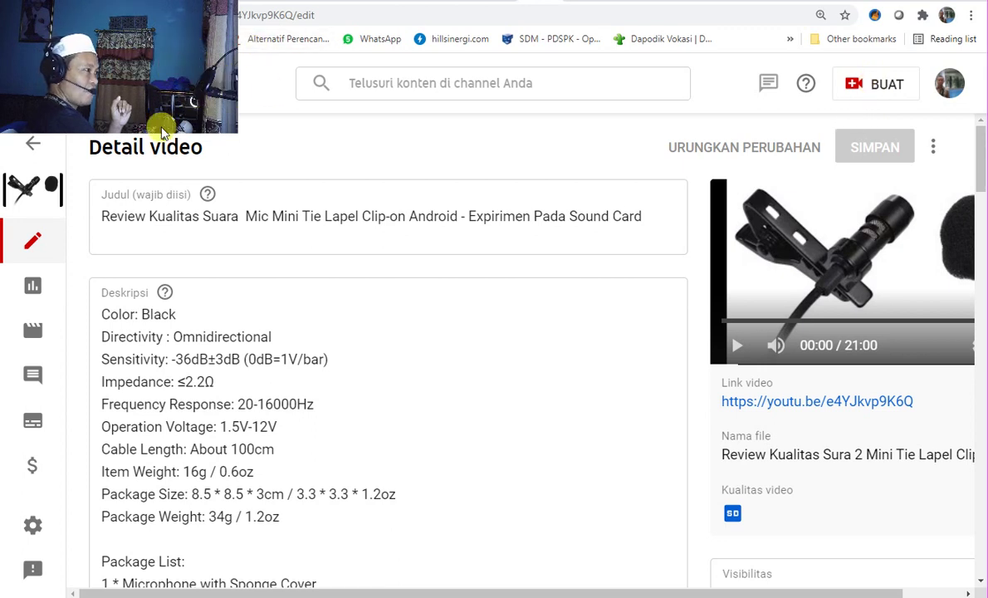
Step: Start a new video upload, open the file selection, and sort the files in Video Screen Record & Screen Shoote by newest date
click(887, 91)
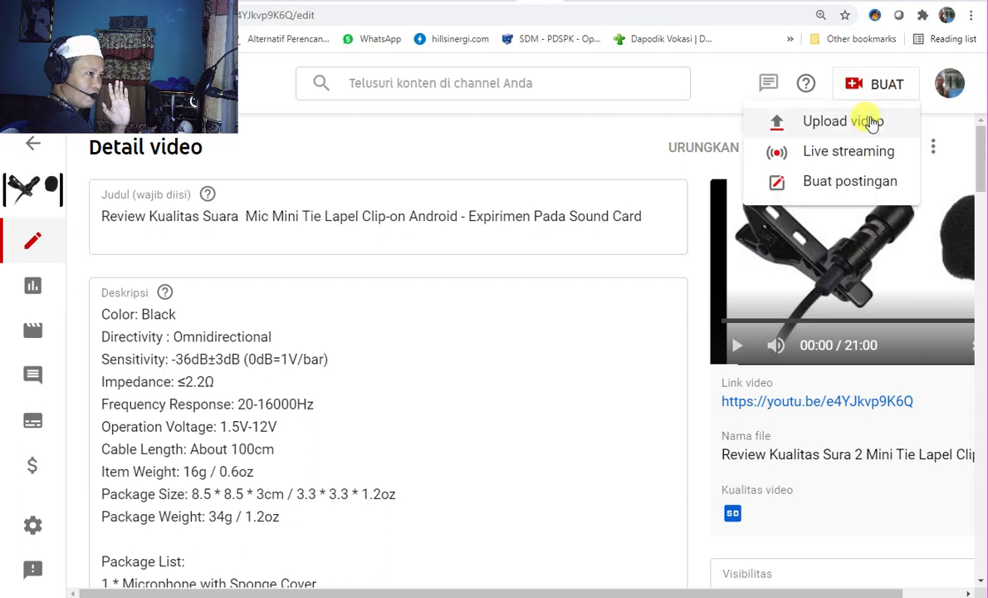
click(868, 123)
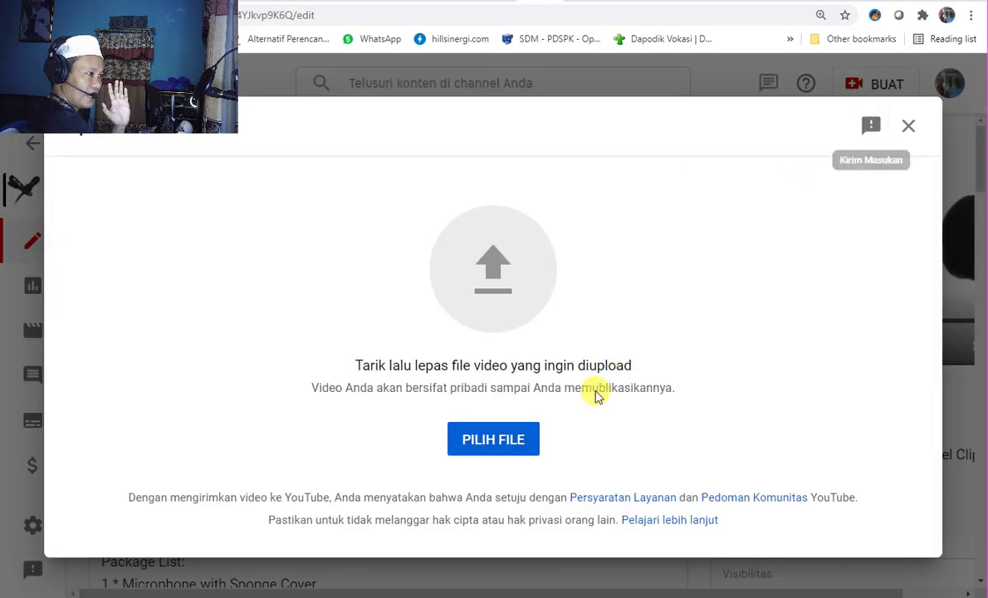
click(495, 440)
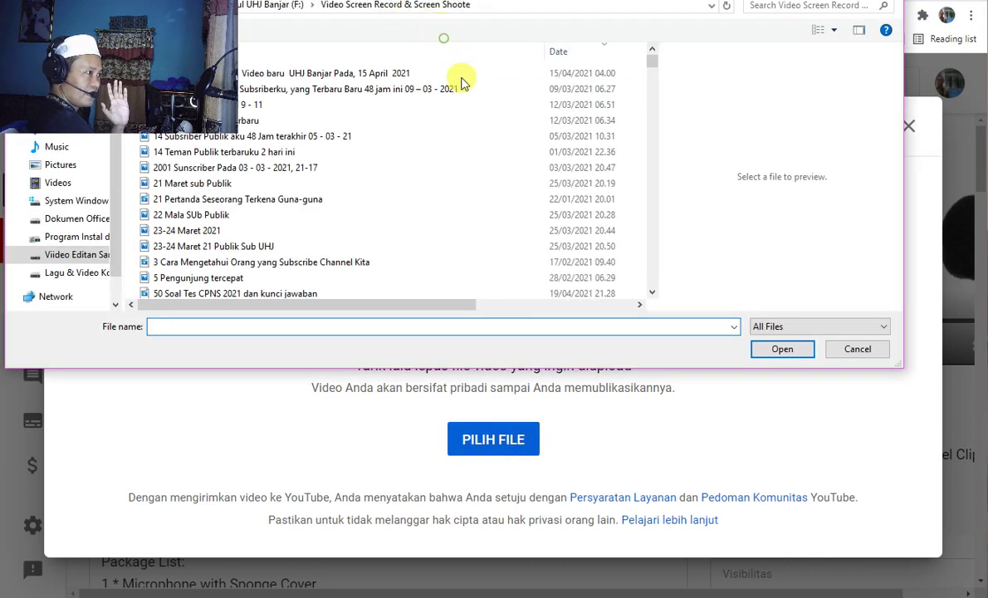
drag(233, 31, 172, 485)
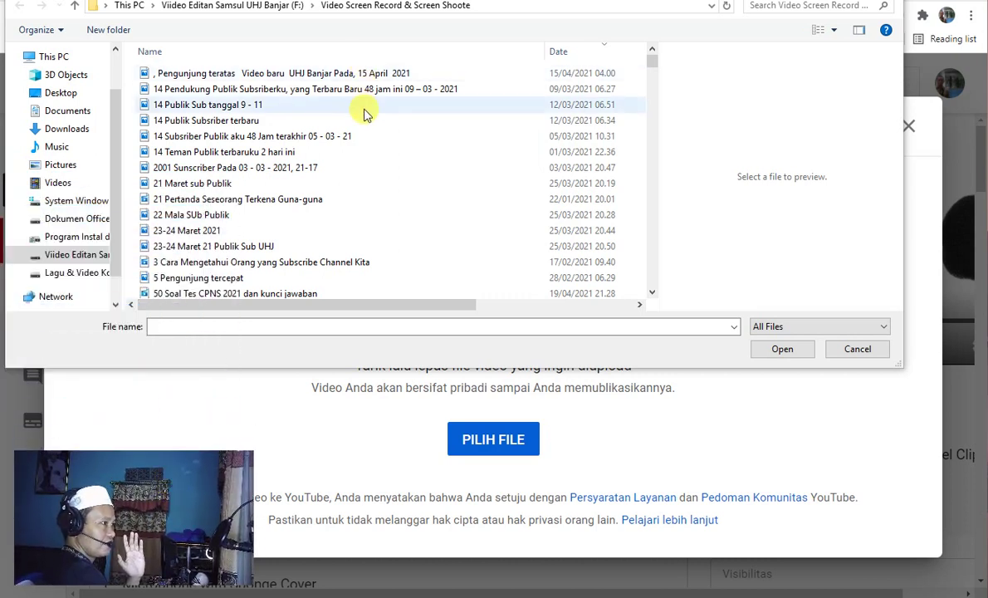
click(651, 64)
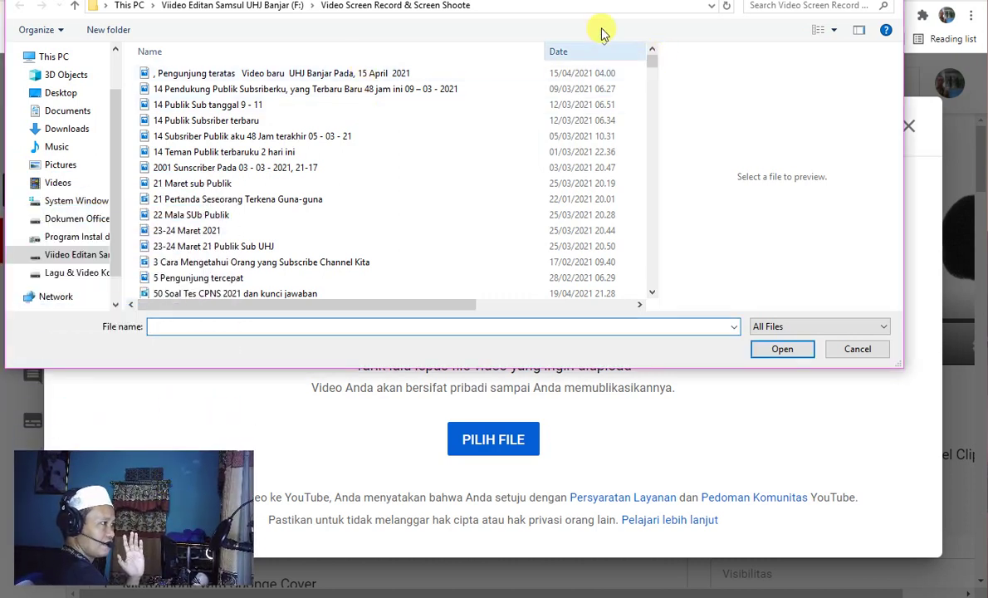
scroll(426, 167, down, 1)
scroll(428, 171, up, 1)
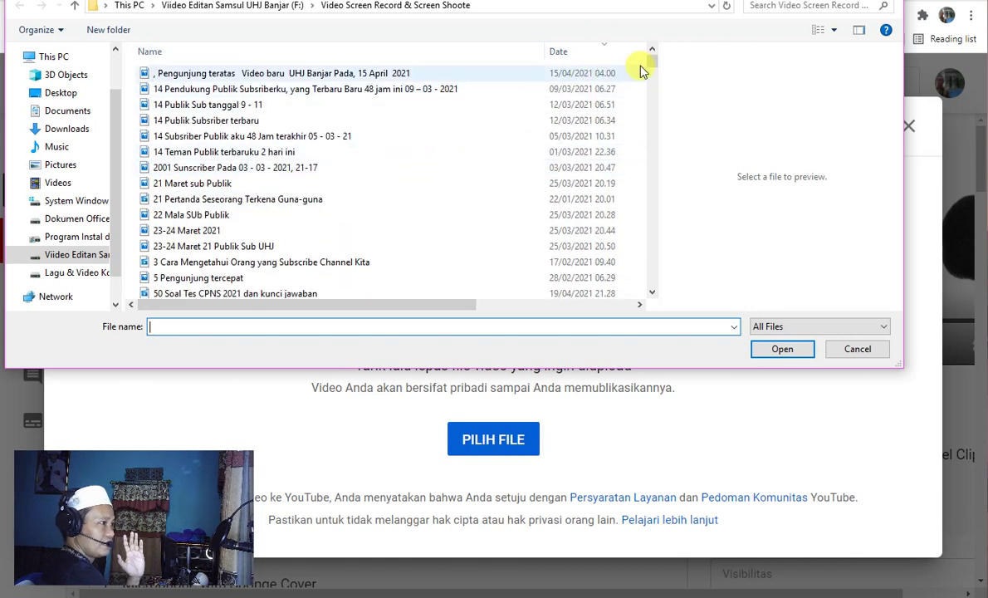
mouse_move(651, 60)
mouse_down()
mouse_move(653, 77)
mouse_move(655, 60)
mouse_up()
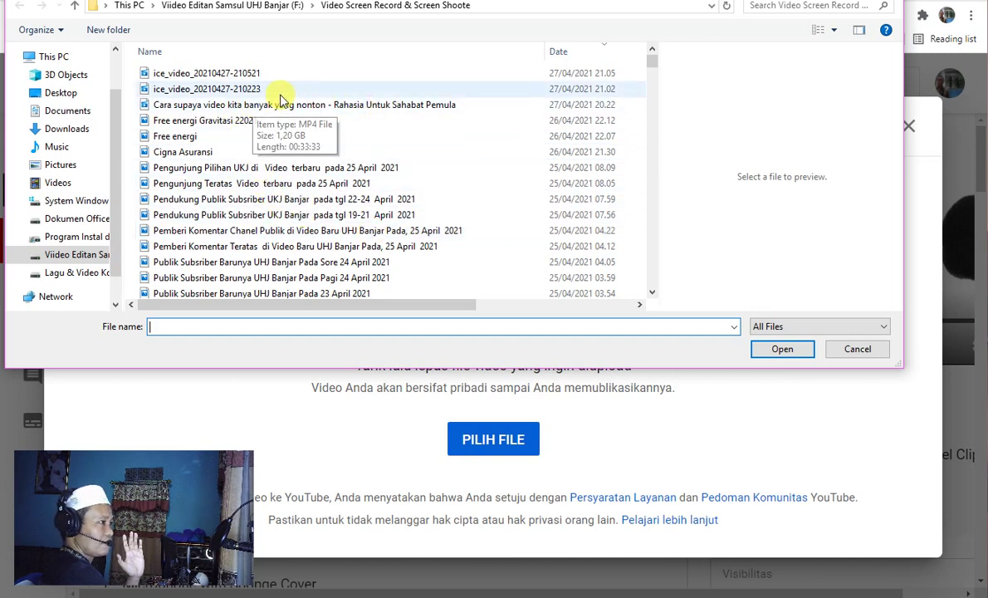
Step: Copy the name of the file "Cara supaya video kita banyak yang nonton - Rahasia Untuk Sahabat Pemula" and upload that video
click(203, 110)
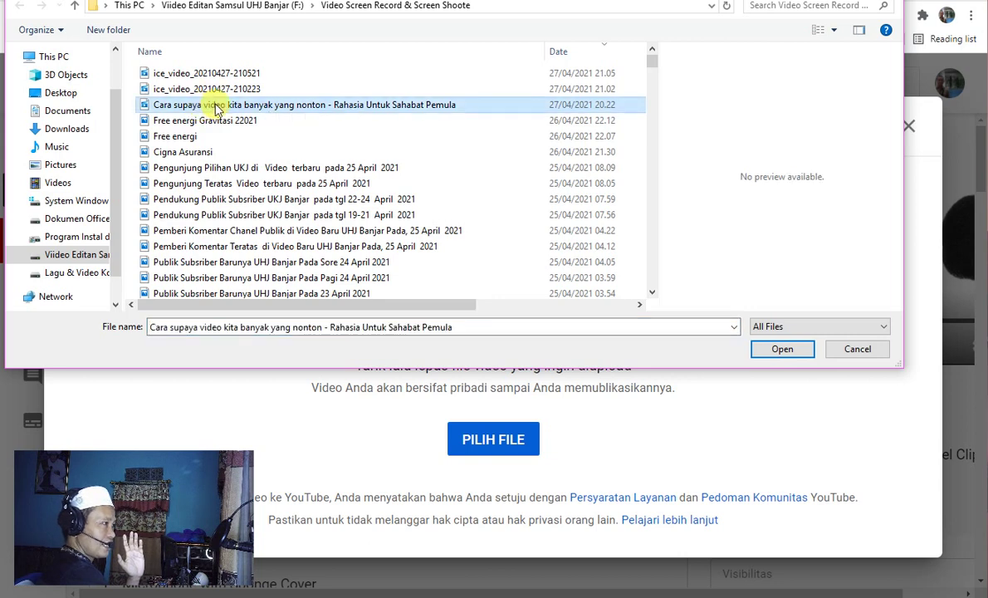
click(214, 106)
key(ctrl+c)
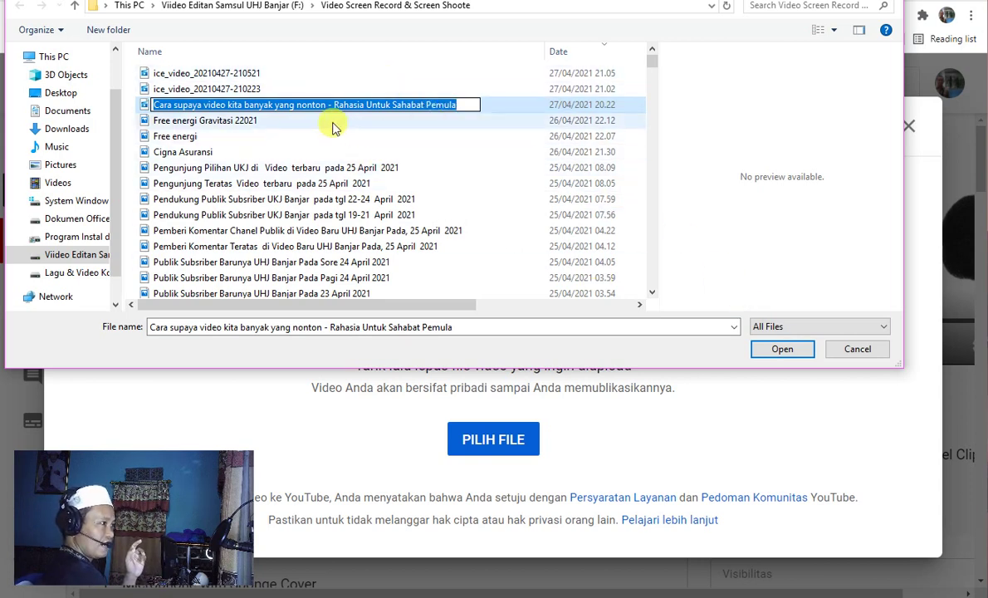
click(768, 349)
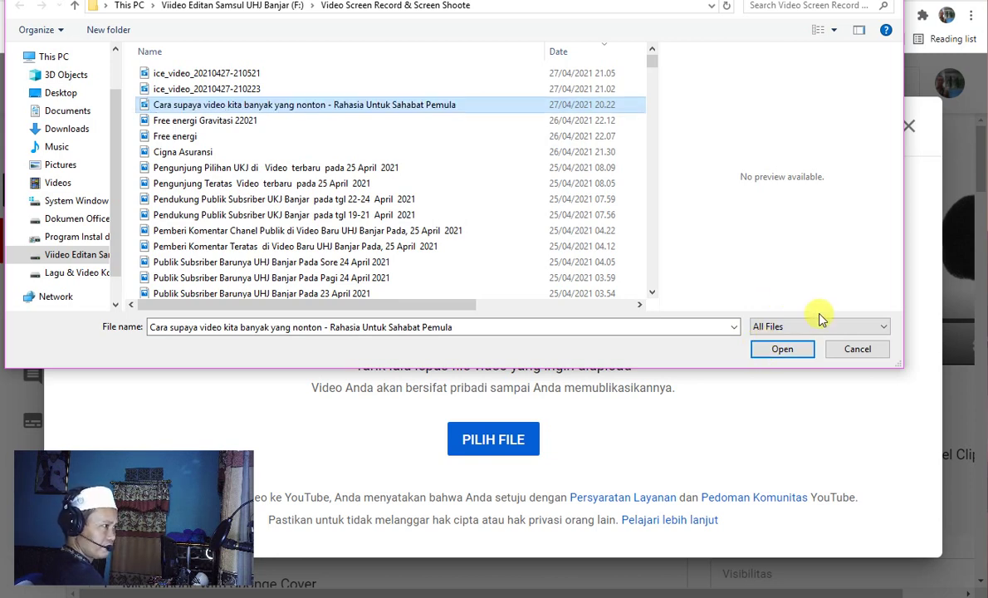
click(782, 350)
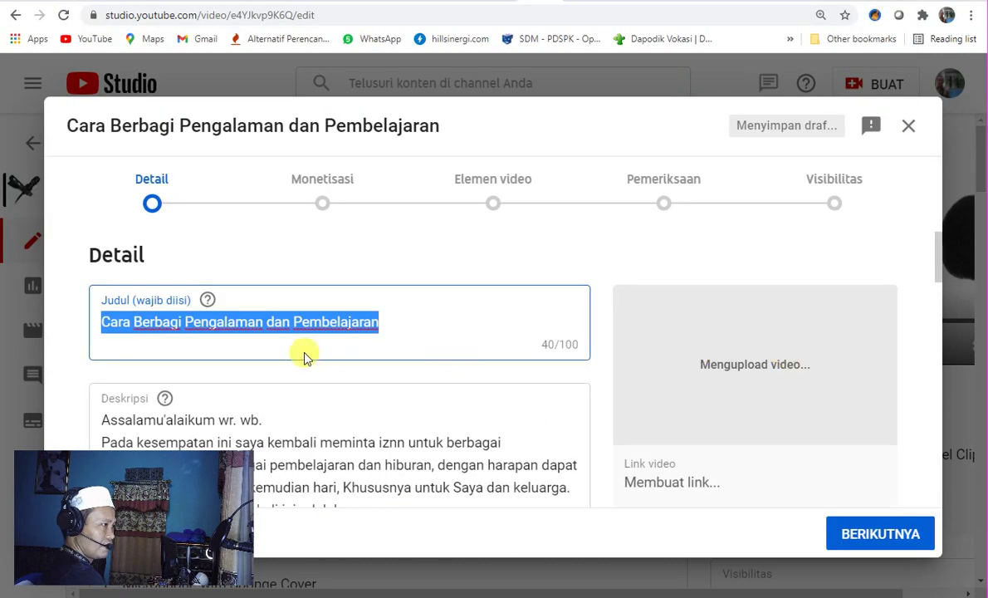
Step: Replace the default title with "Cara supaya video kita banyak yang nonton - Rahasia Untuk Sahabat Pemula" and look over the prefilled description
key(ctrl+v)
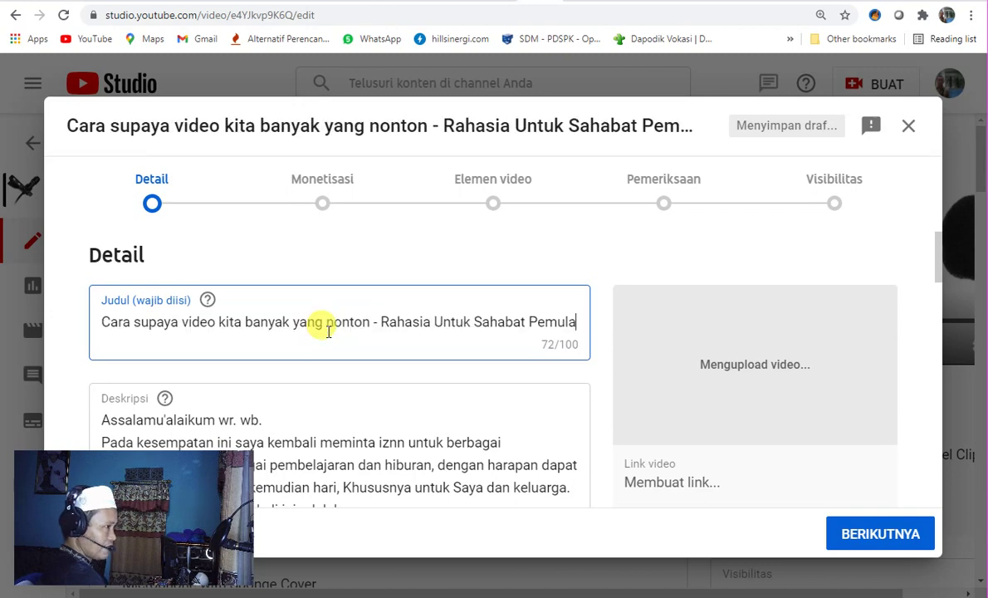
scroll(739, 438, down, 5)
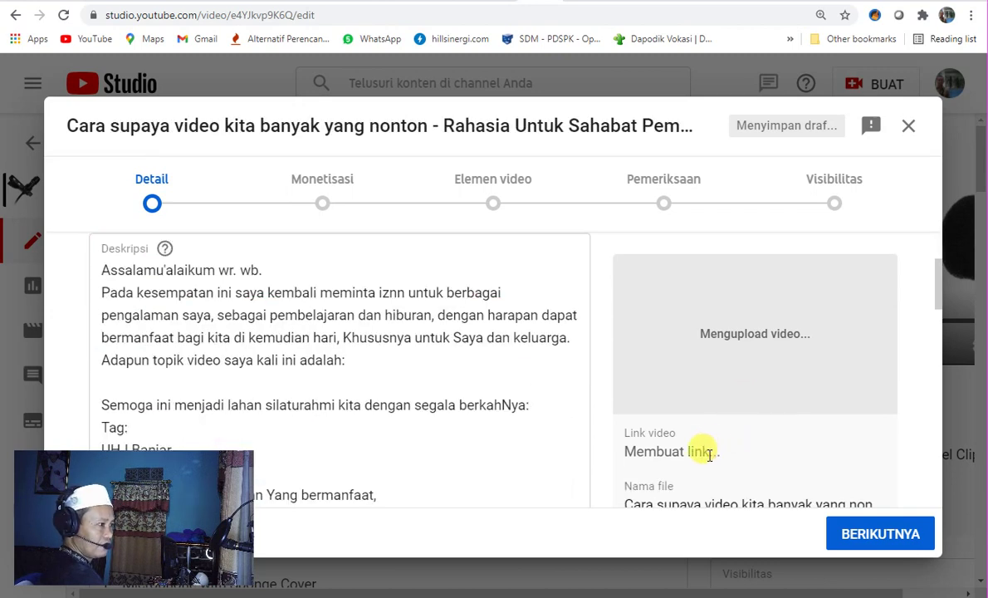
scroll(771, 486, down, 2)
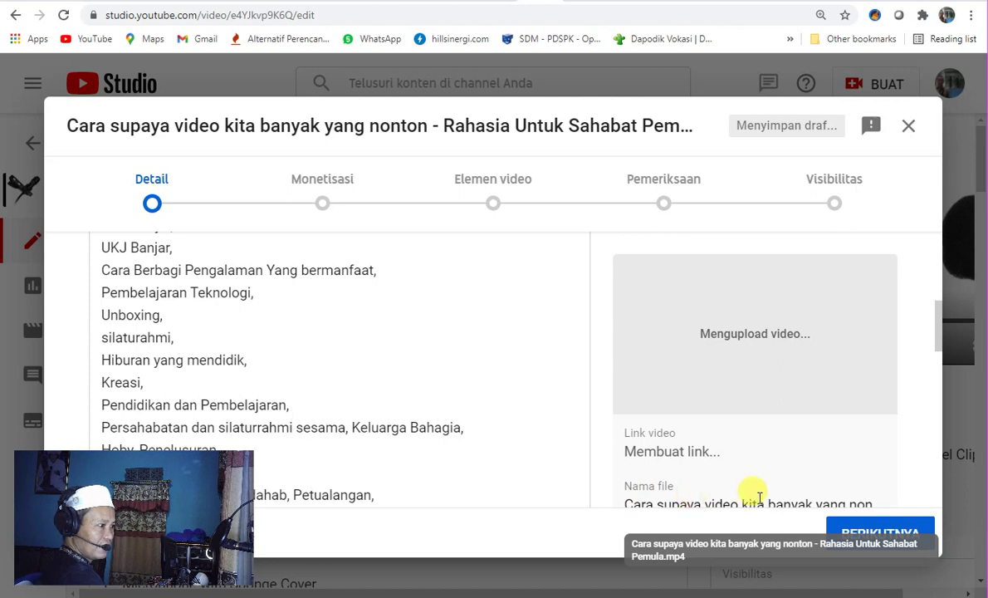
scroll(349, 293, up, 5)
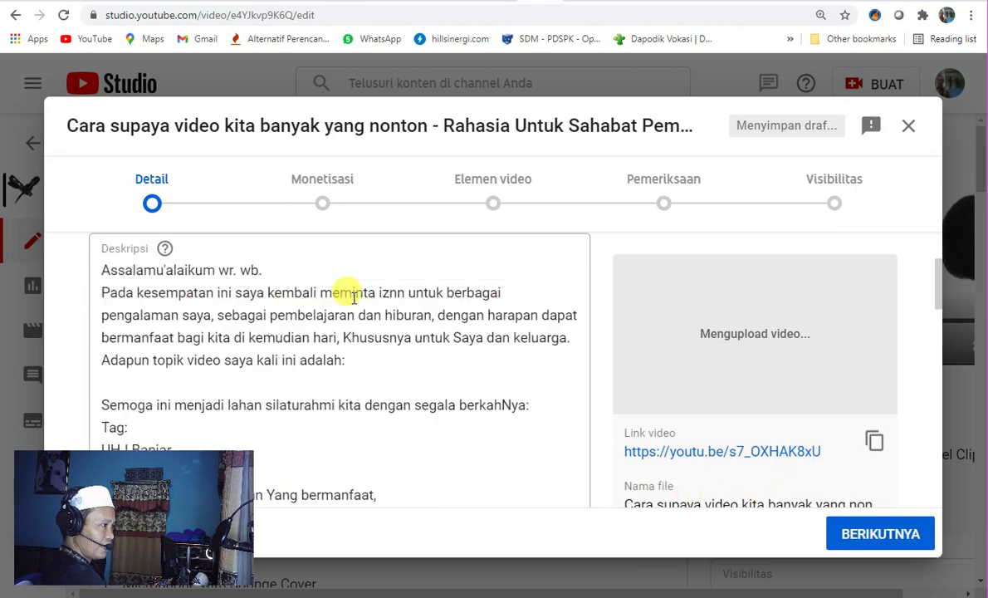
scroll(347, 287, down, 1)
scroll(352, 296, up, 1)
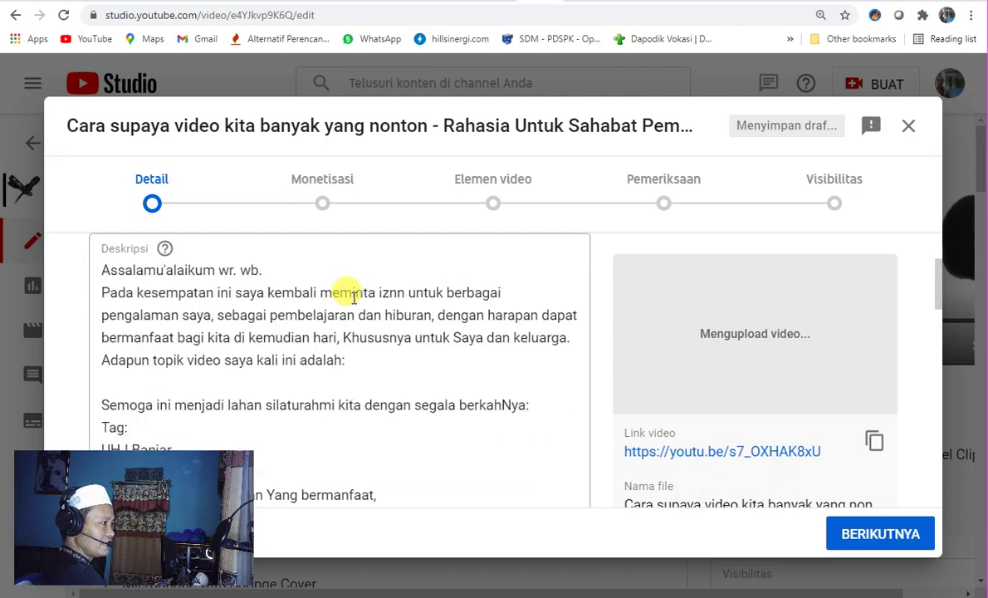
Step: Insert the copied title on a new line below the description's greeting, without any stray backslash before it
click(294, 272)
key(Return)
text(\)
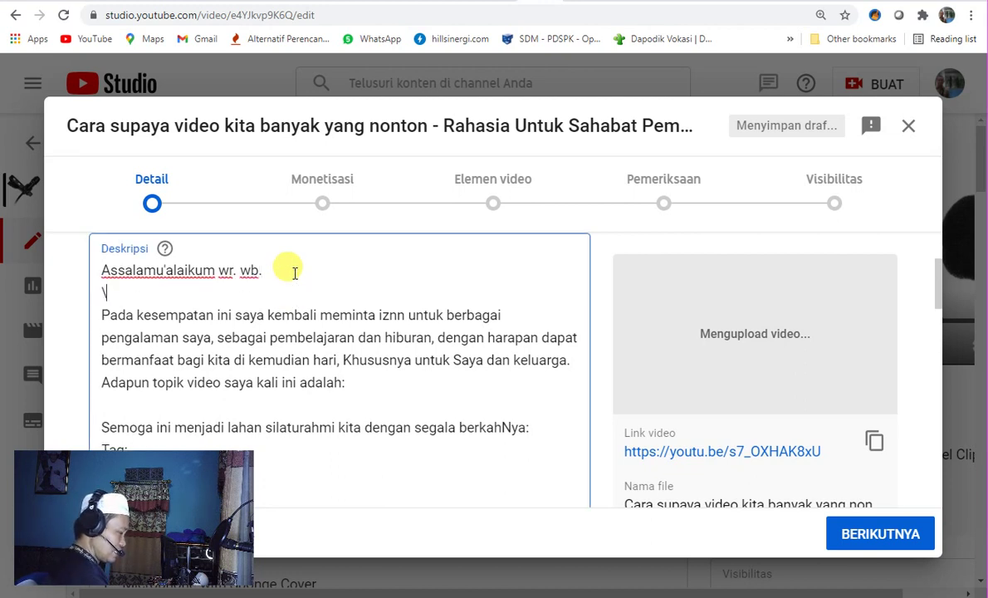
key(ctrl+v)
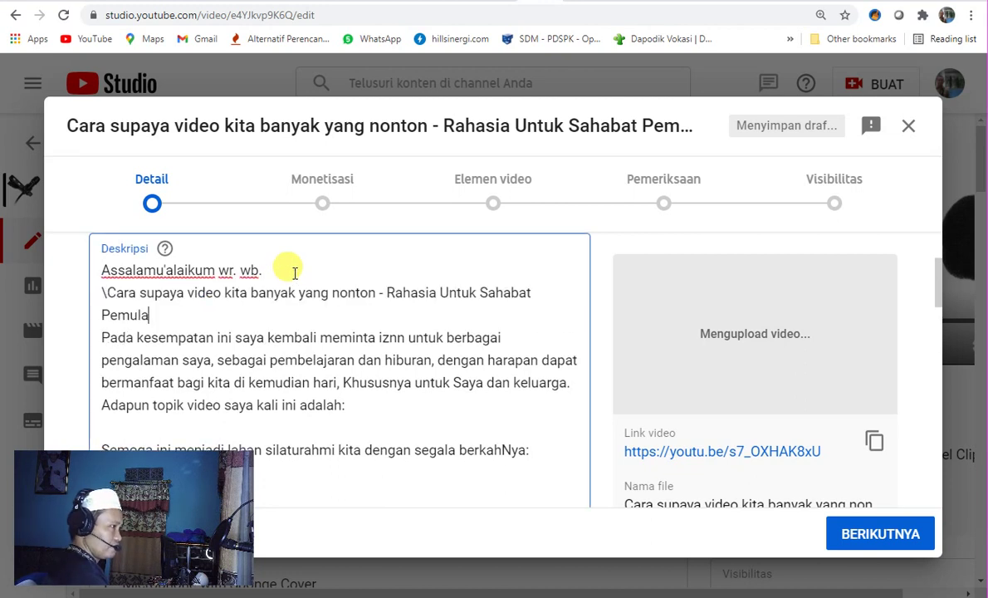
click(111, 292)
key(BackSpace)
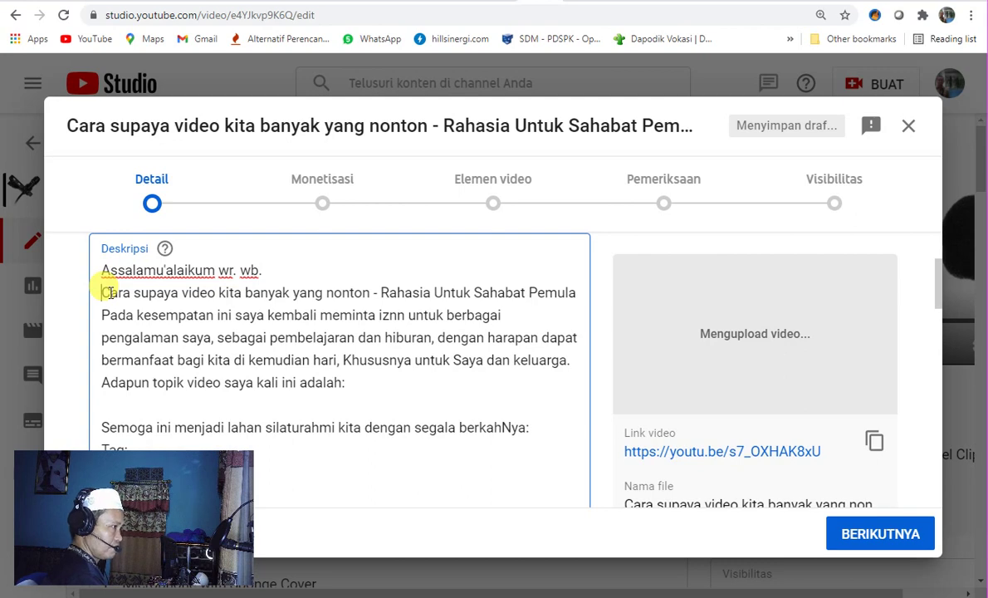
Step: Insert the copied title in the blank line below "Adapun topik video saya kali ini adalah:" in the description
click(118, 397)
key(ctrl+v)
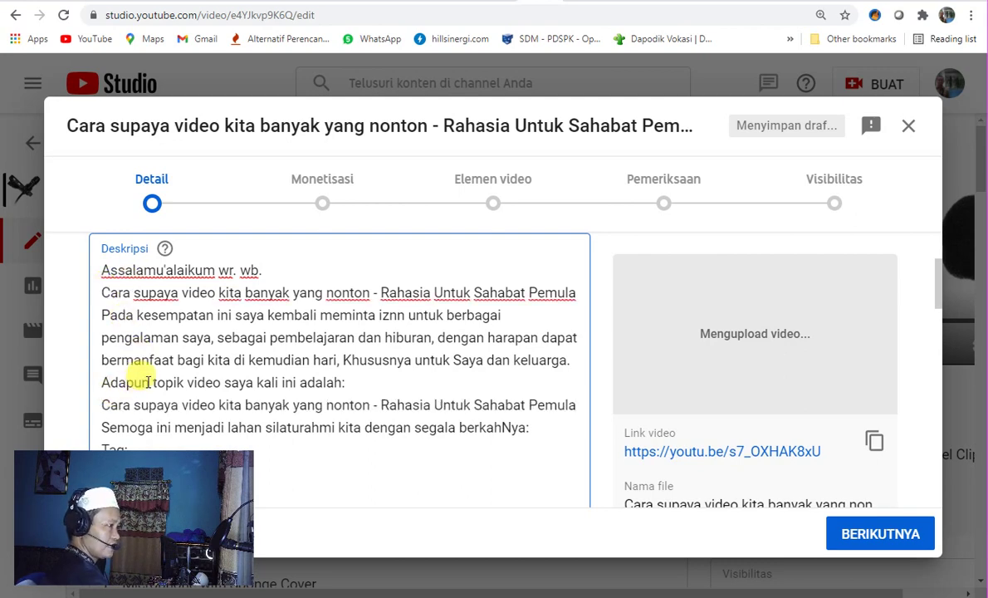
scroll(147, 382, down, 2)
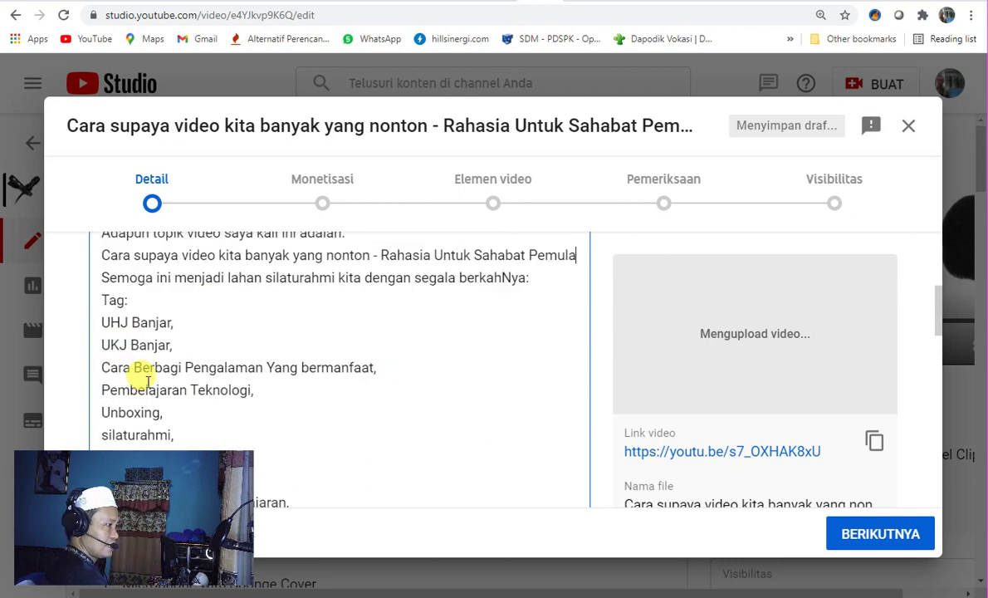
Step: Insert the copied title followed by a comma on a new line below "UKJ Banjar," in the description's tag list
click(243, 350)
key(Return)
key(ctrl+v)
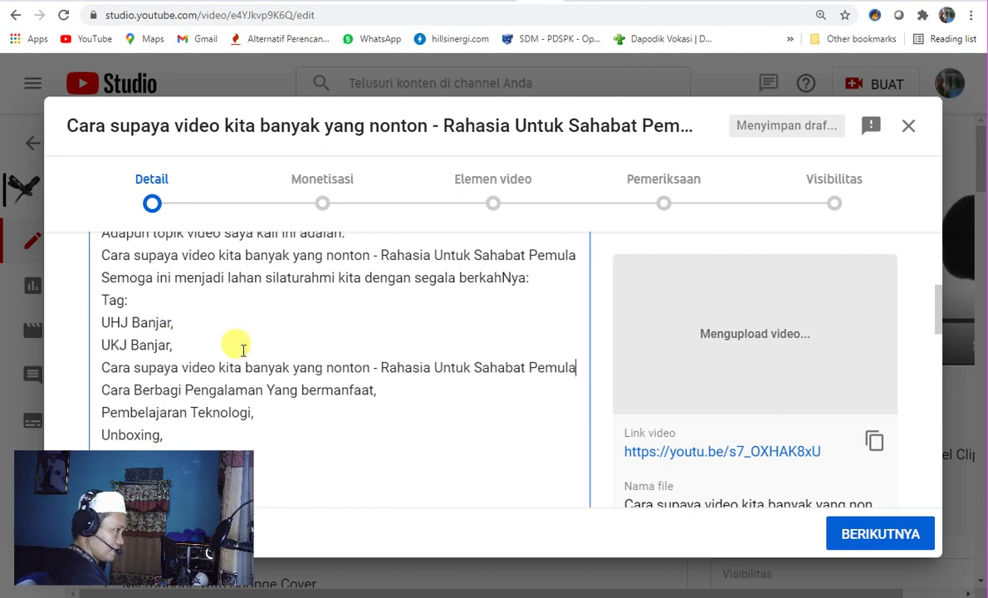
text(,)
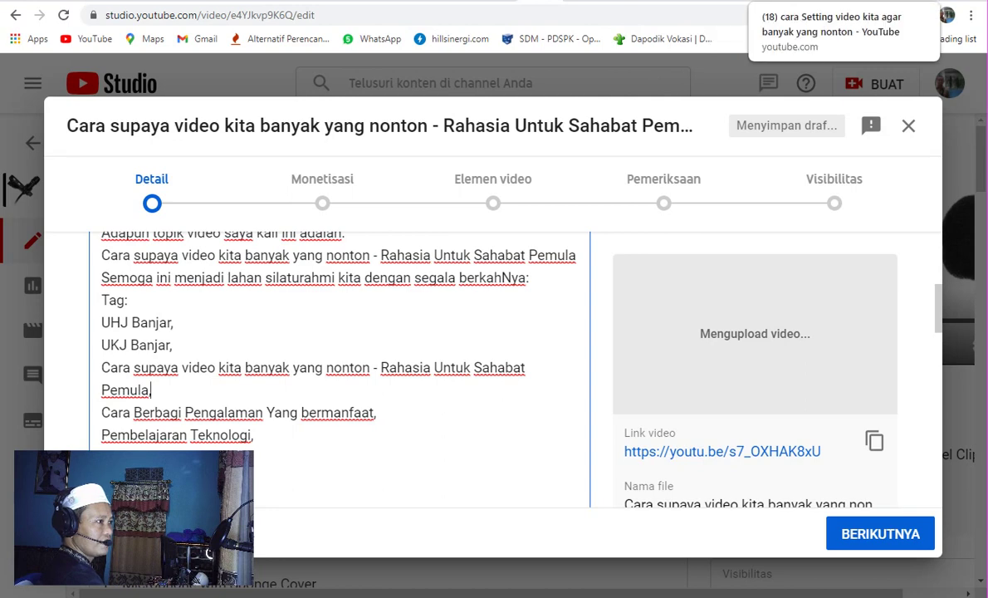
Step: Search YouTube for the suggested phrase "kata kunci channel youtube" and look at its related search suggestions
click(748, 2)
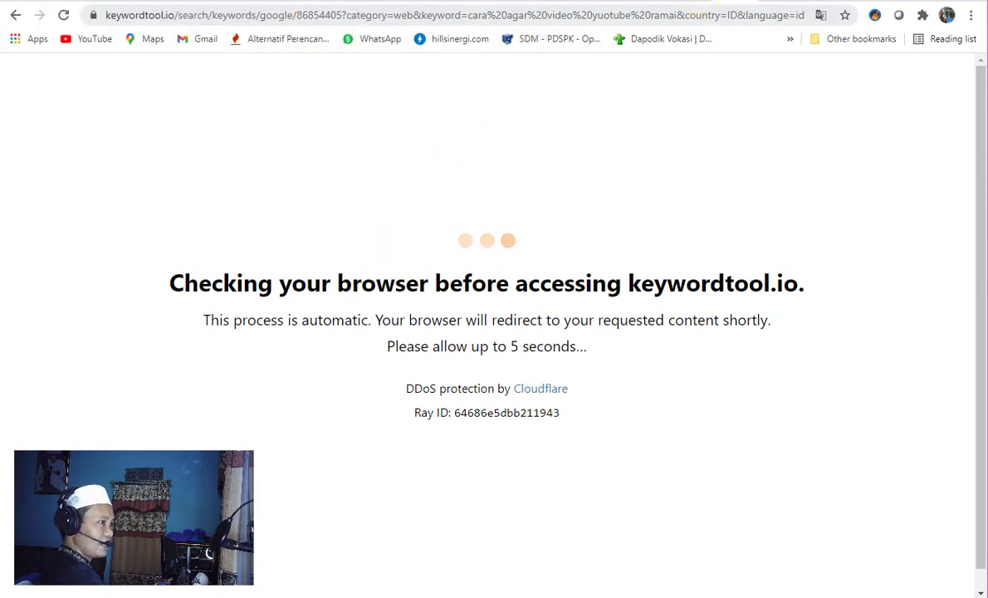
click(822, 2)
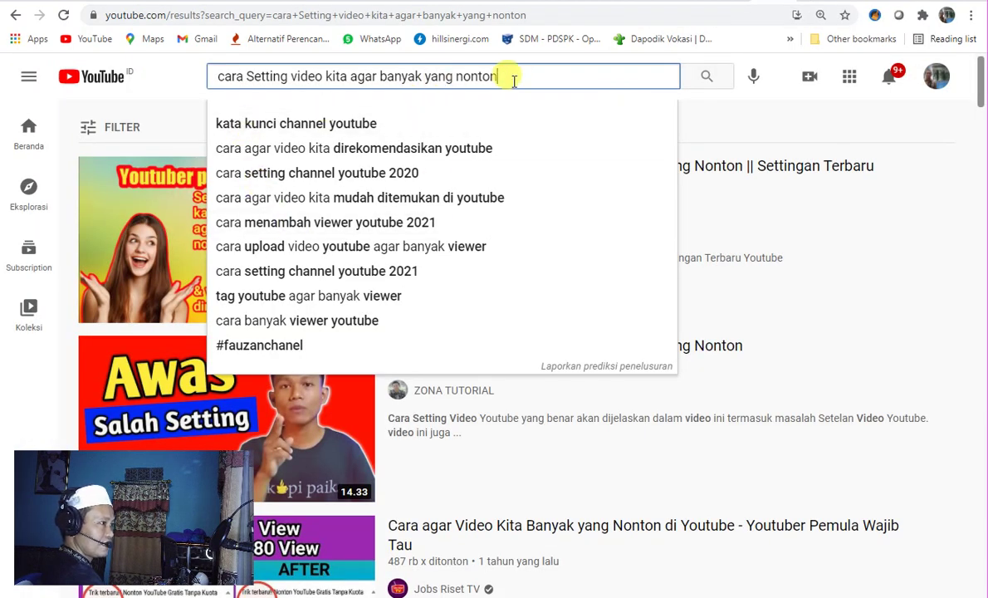
click(378, 125)
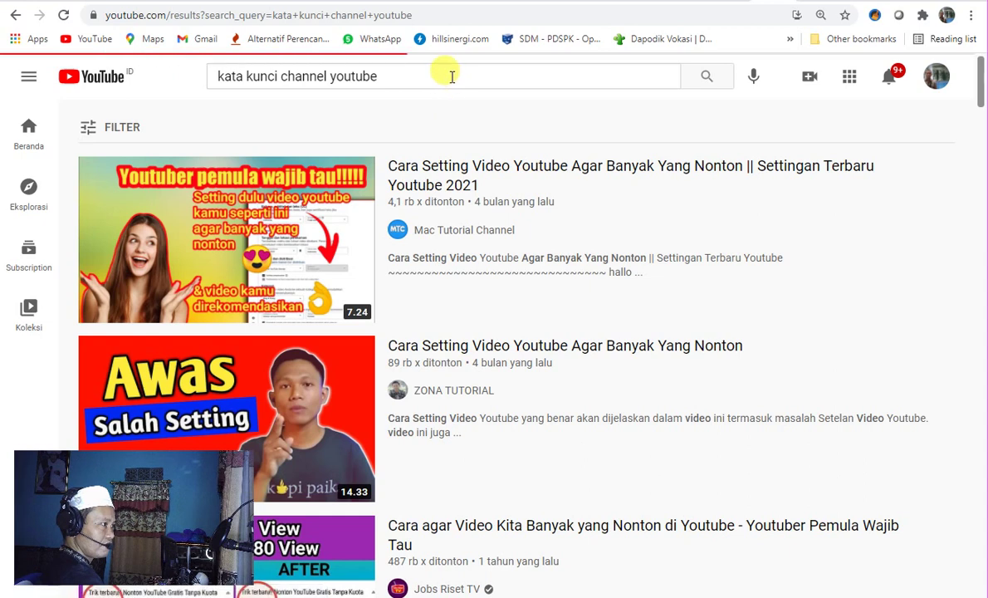
drag(452, 78, 231, 77)
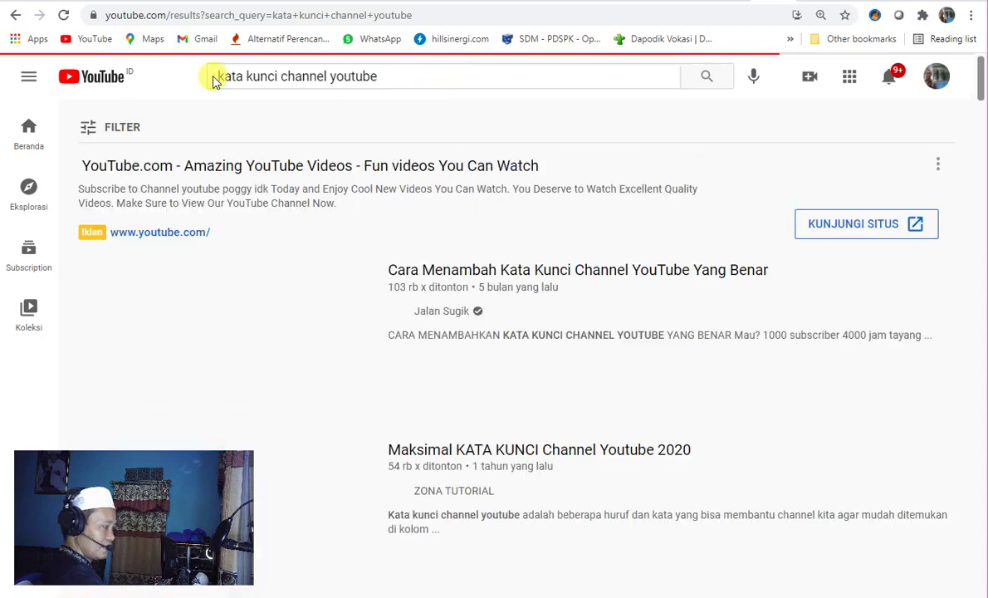
triple_click(465, 75)
click(452, 78)
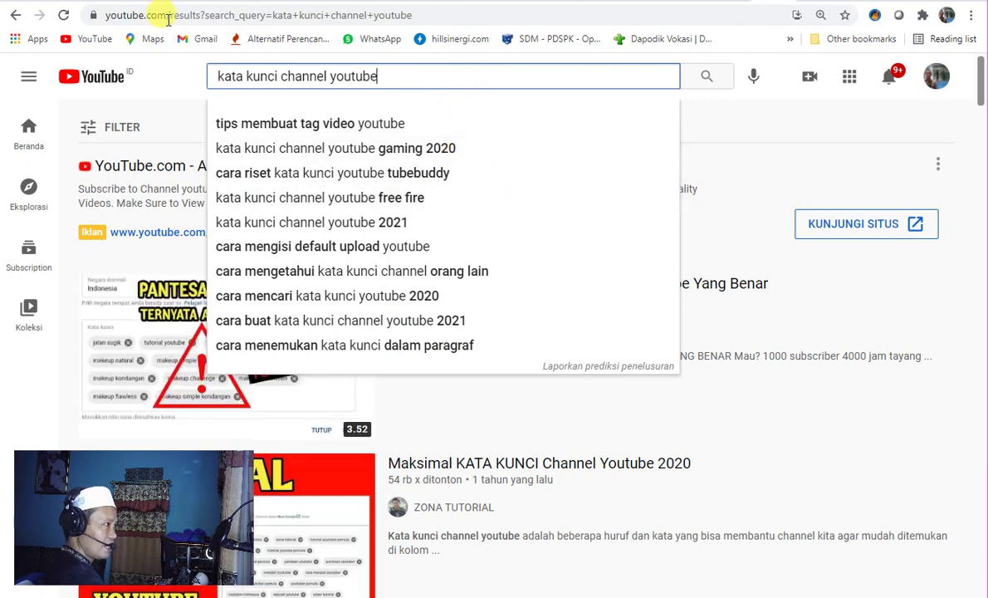
Step: Look through the open YouTube Studio pages to find the upload draft's details
click(67, 2)
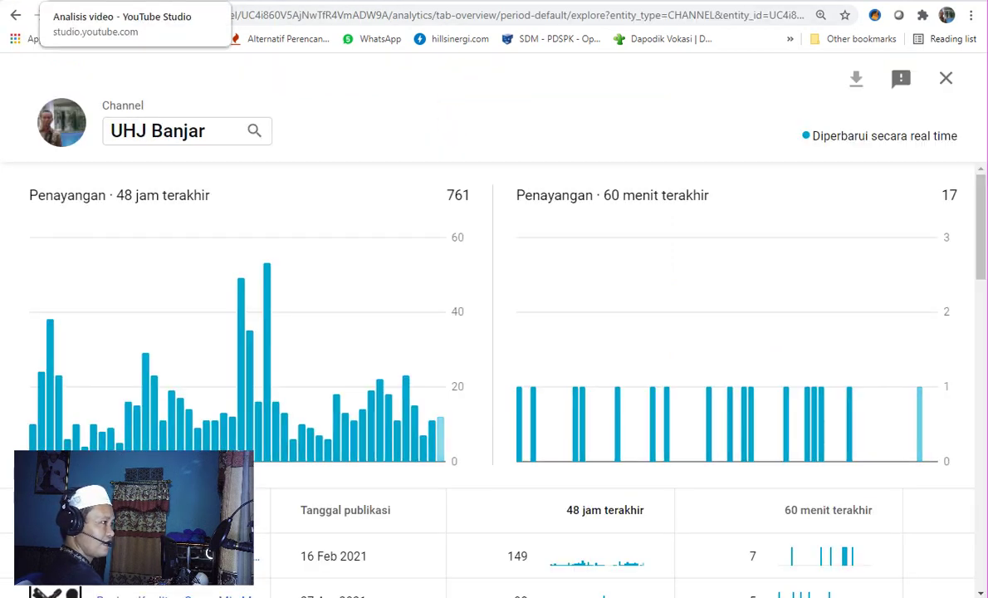
click(61, 2)
click(98, 1)
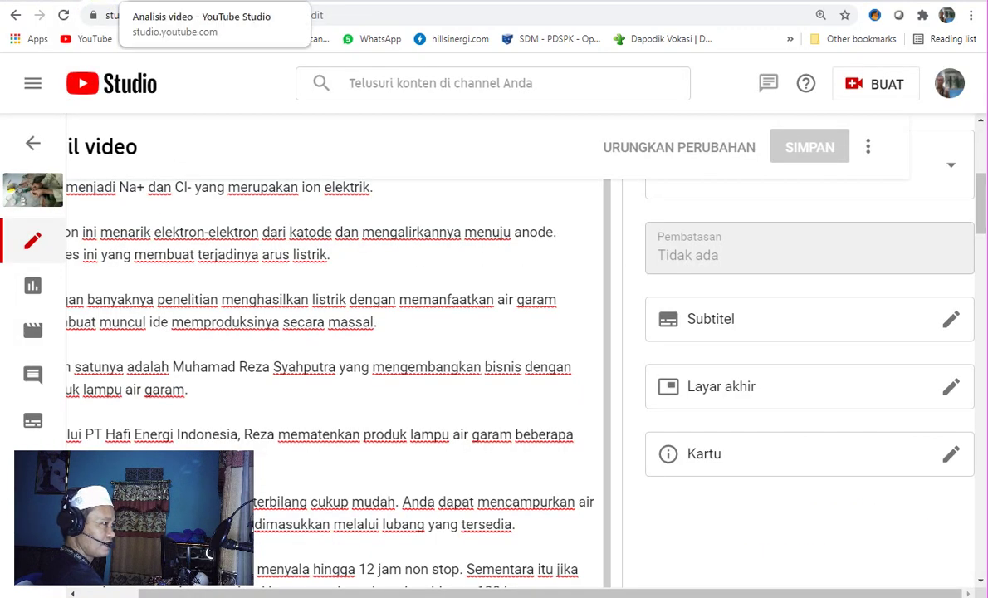
click(145, 2)
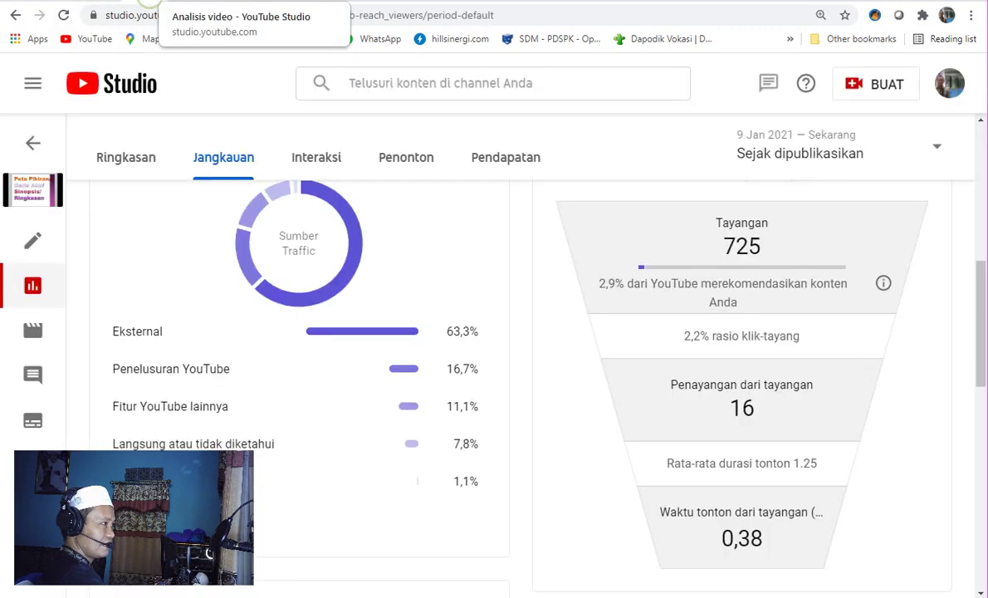
click(181, 1)
click(221, 2)
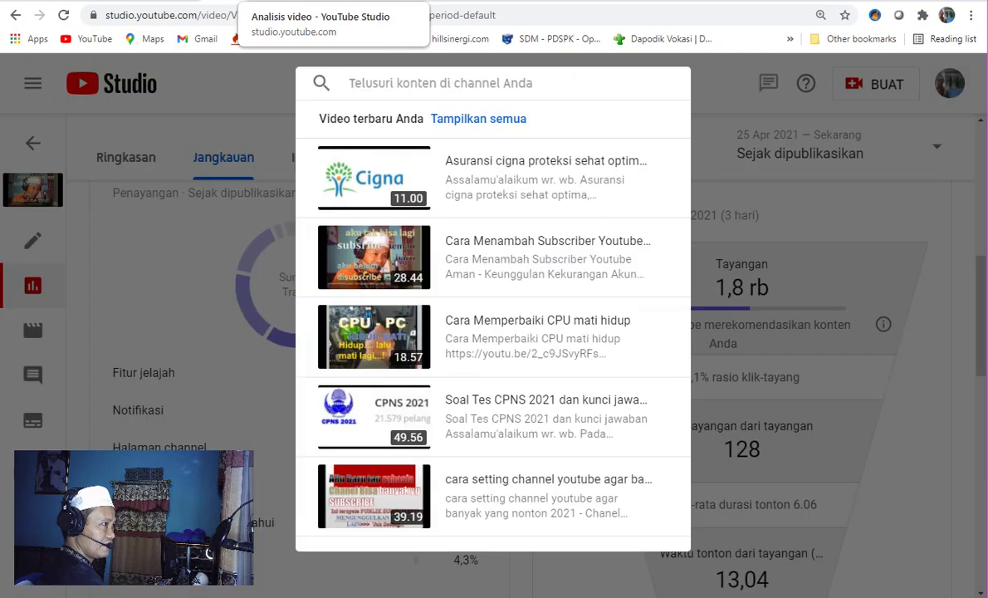
click(305, 3)
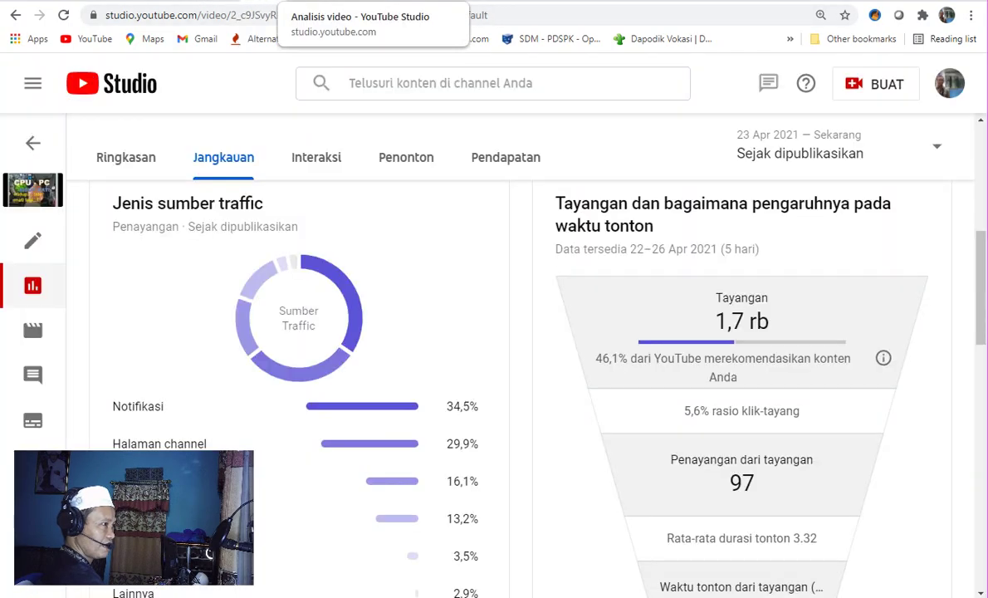
click(378, 4)
click(419, 3)
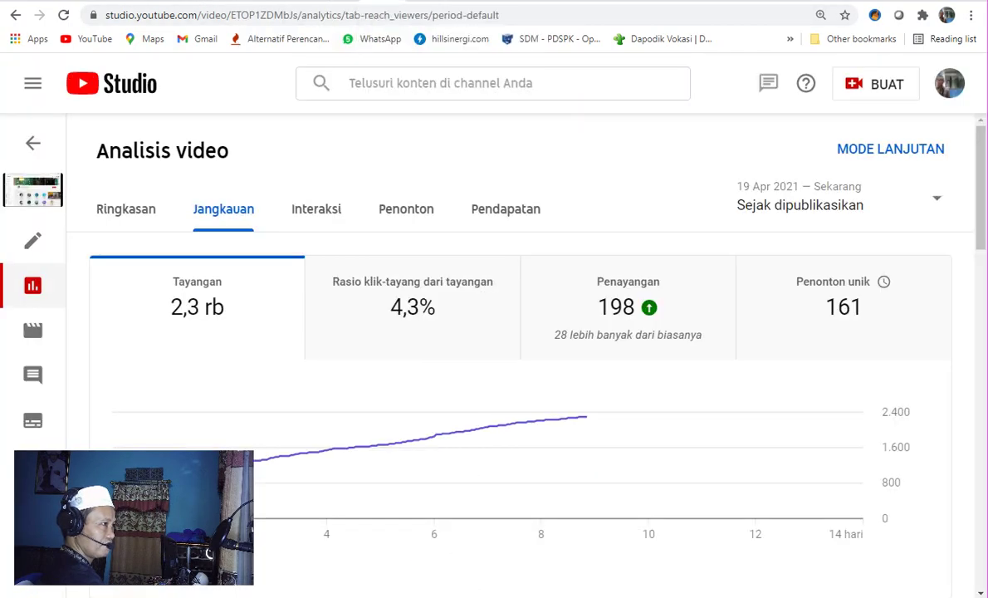
click(490, 3)
click(527, 3)
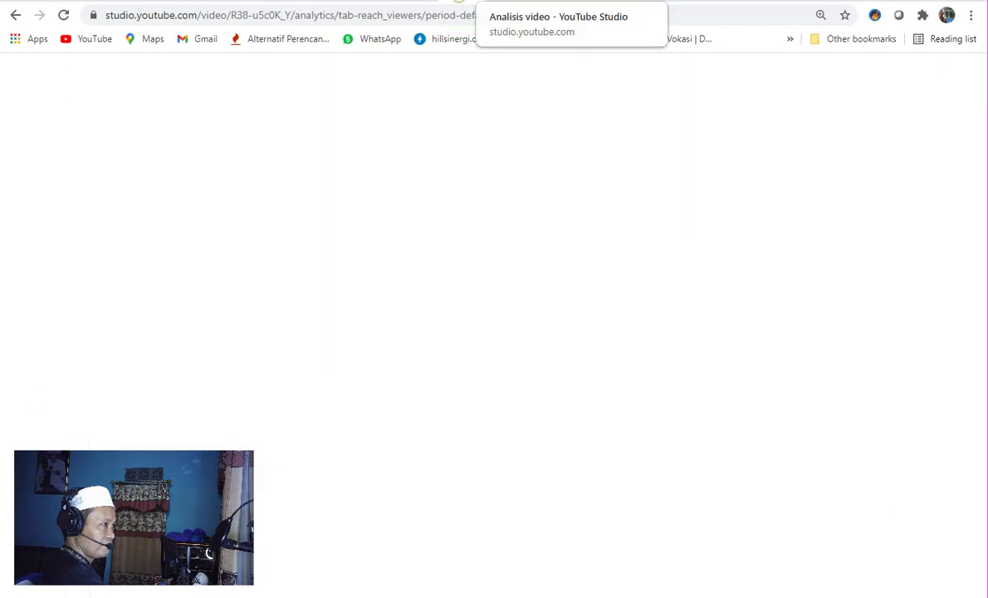
click(565, 3)
click(643, 3)
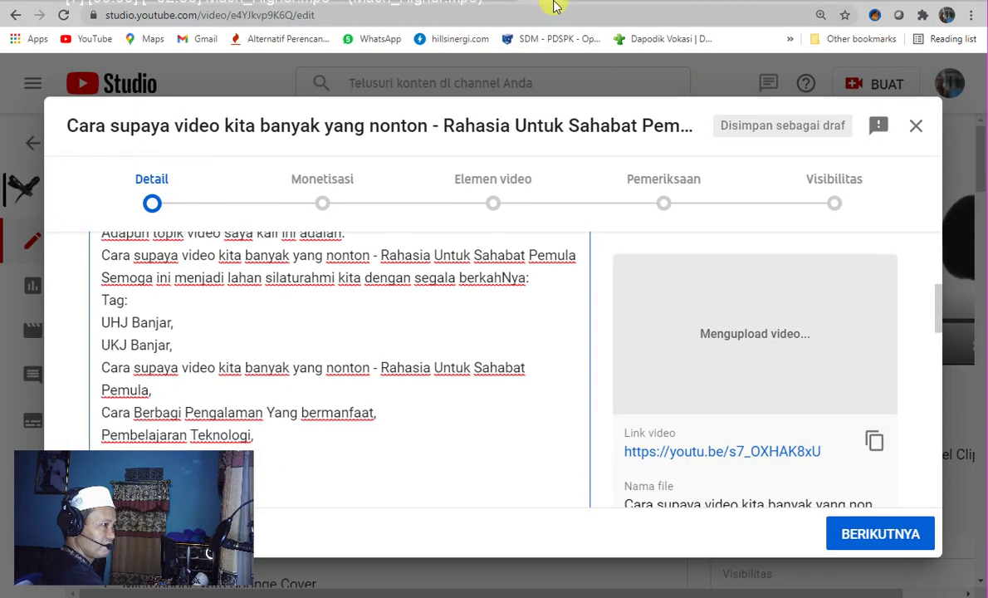
Step: Copy the description's tag lines from "UHJ Banjar," through "Pembelajaran Teknologi,"
click(158, 322)
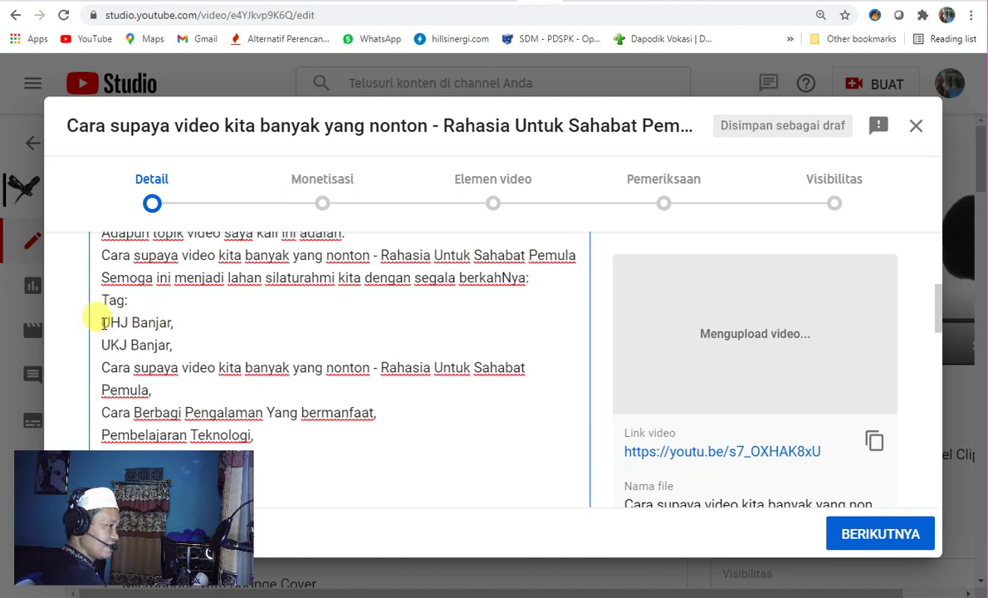
drag(101, 322, 392, 431)
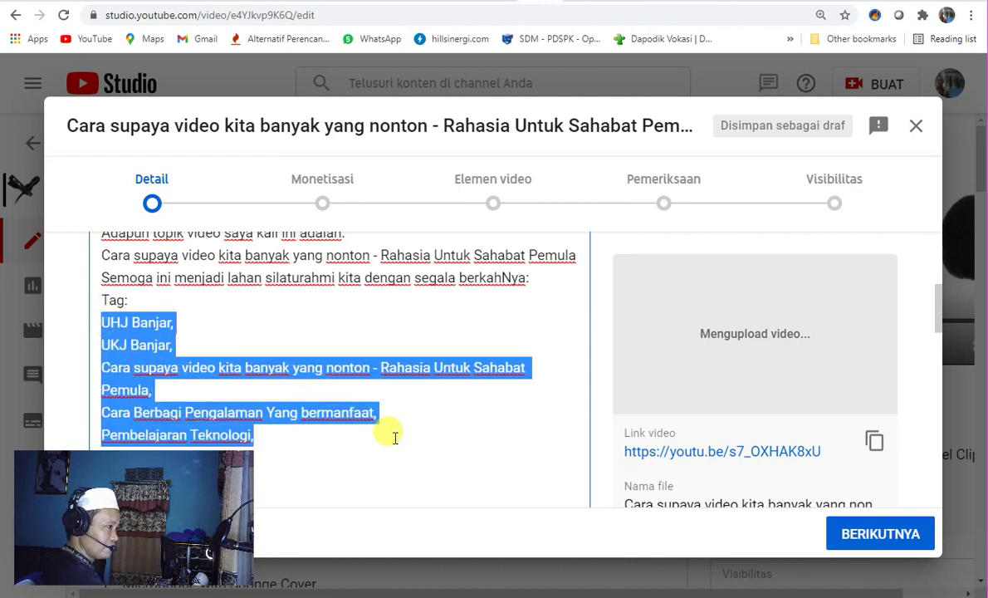
scroll(396, 419, down, 10)
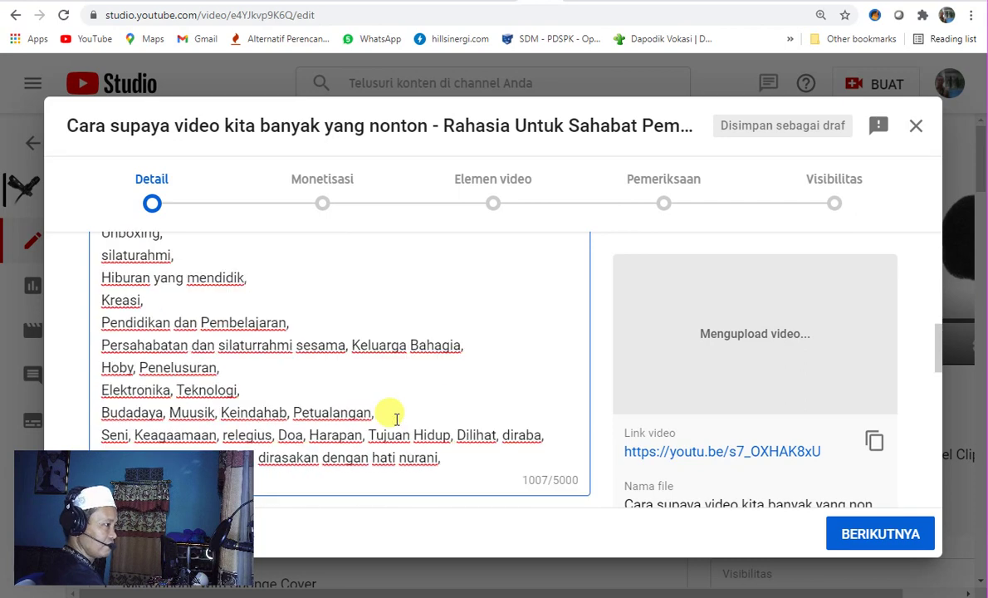
Step: Add the video to the playlists "Tutorial Tentang Youtube", "Tutorial Koleksiku" and "Putar Semua Videu Chenelku"
scroll(395, 422, up, 1)
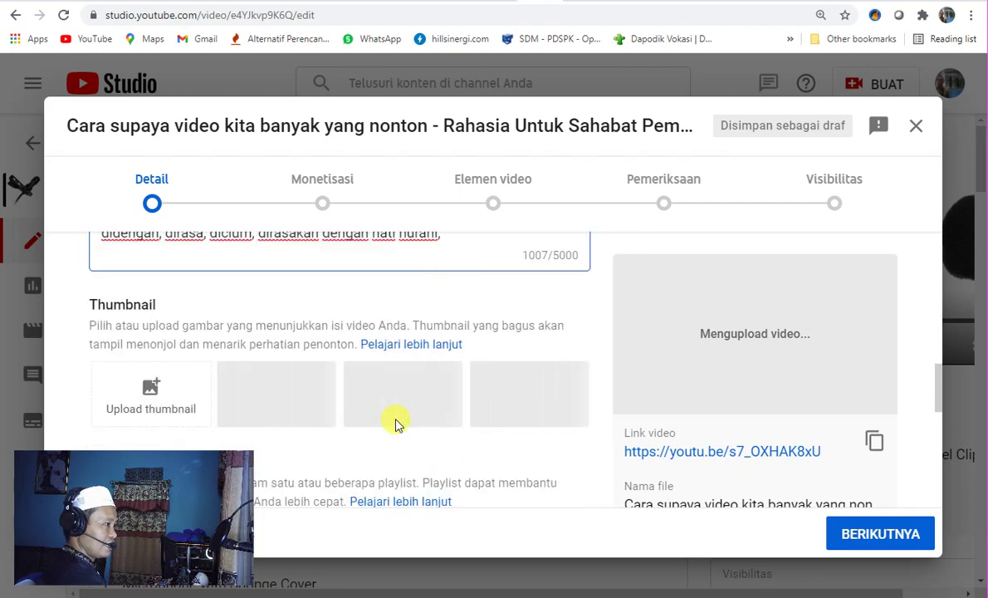
scroll(155, 324, down, 1)
scroll(490, 388, down, 1)
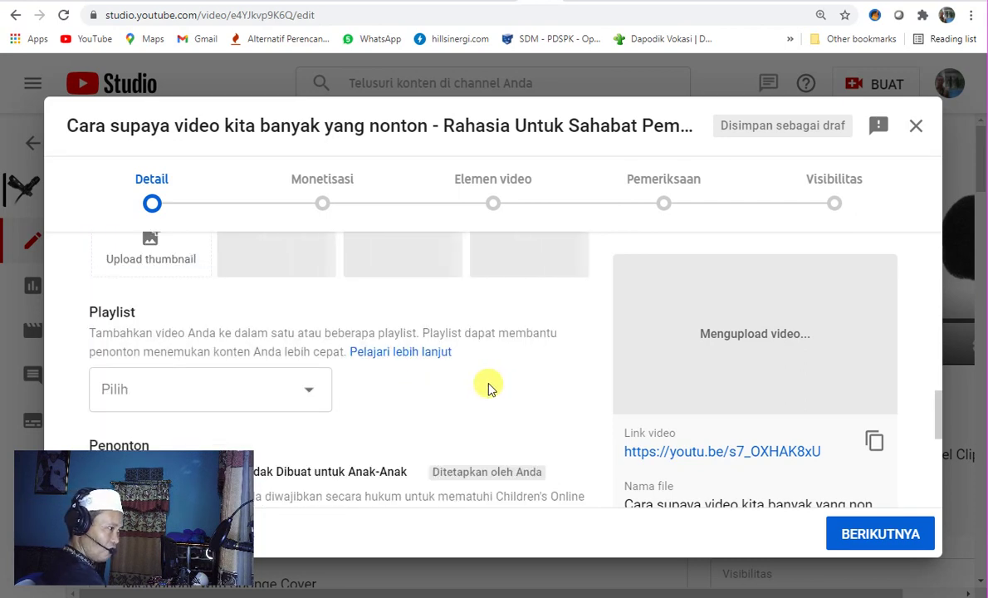
click(303, 392)
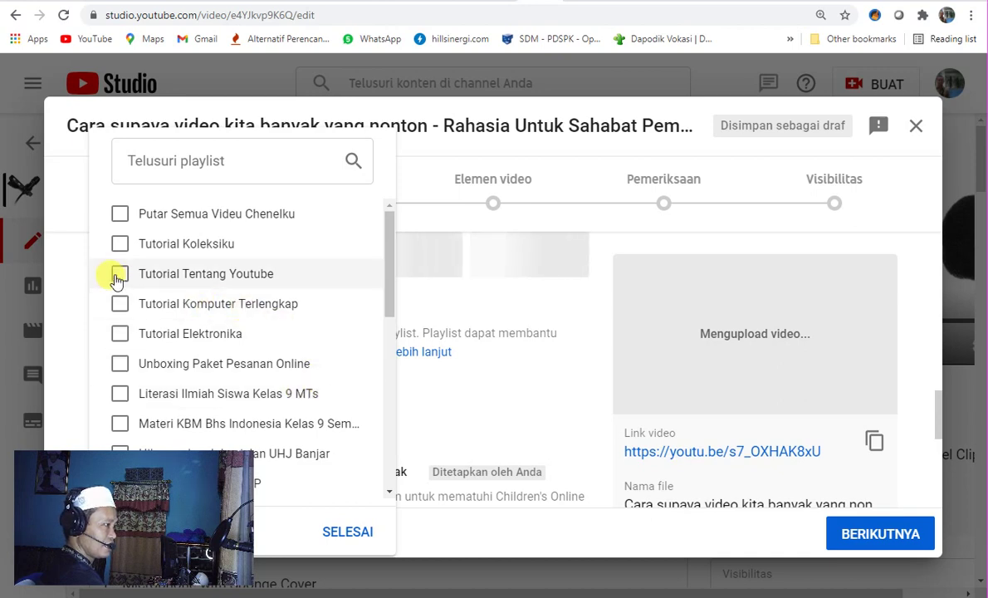
click(120, 243)
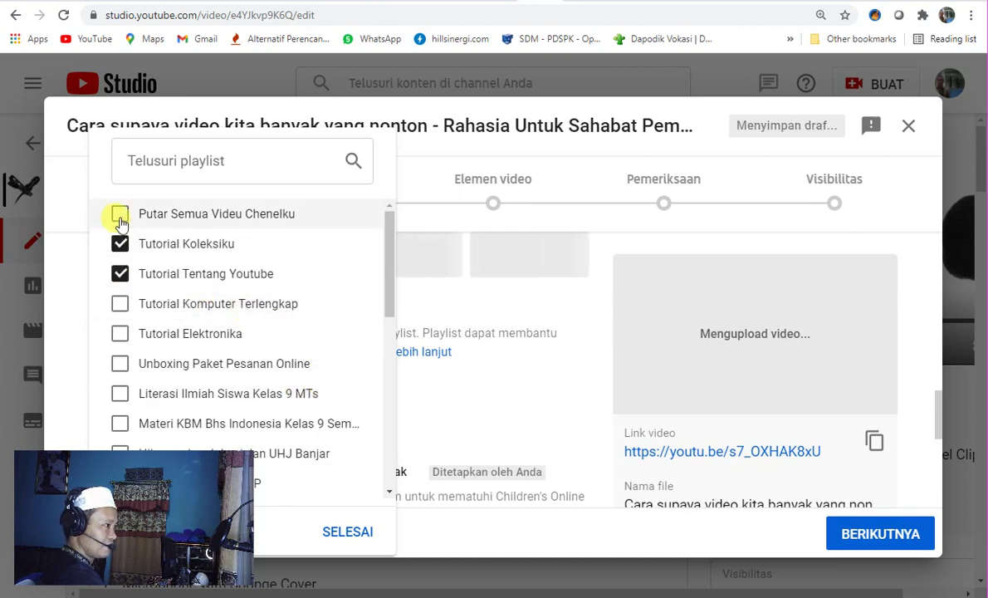
click(119, 214)
click(347, 532)
Step: Expand the additional video details below the audience setting and look over the paid promotion and tag sections
scroll(435, 367, down, 5)
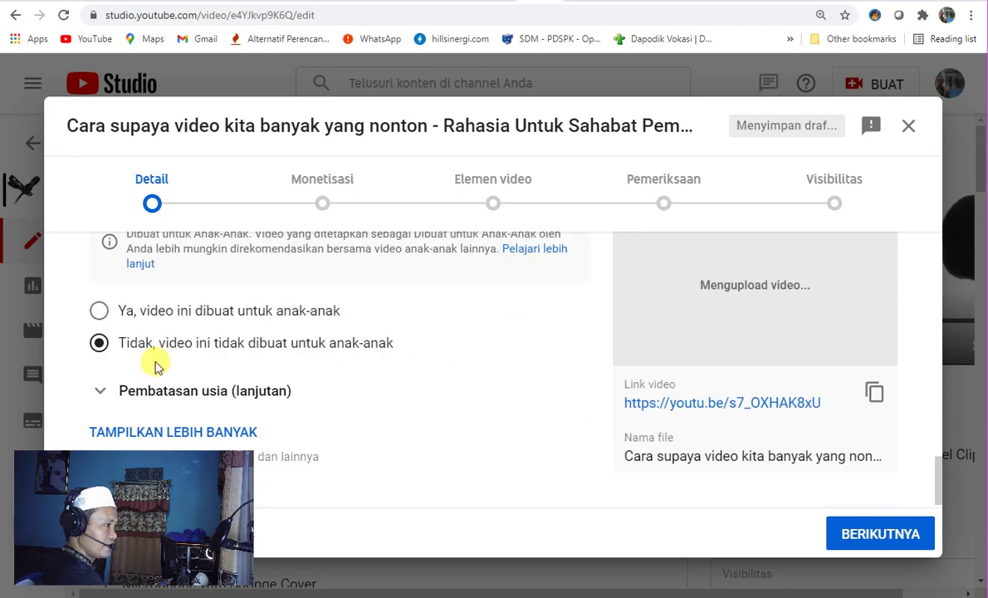
click(205, 426)
scroll(364, 405, down, 2)
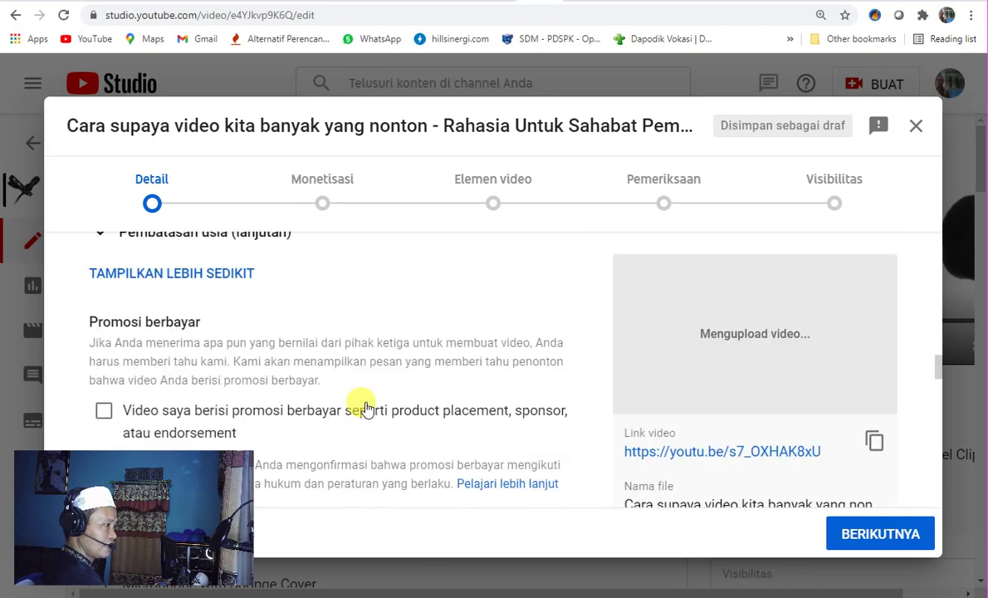
scroll(366, 402, down, 1)
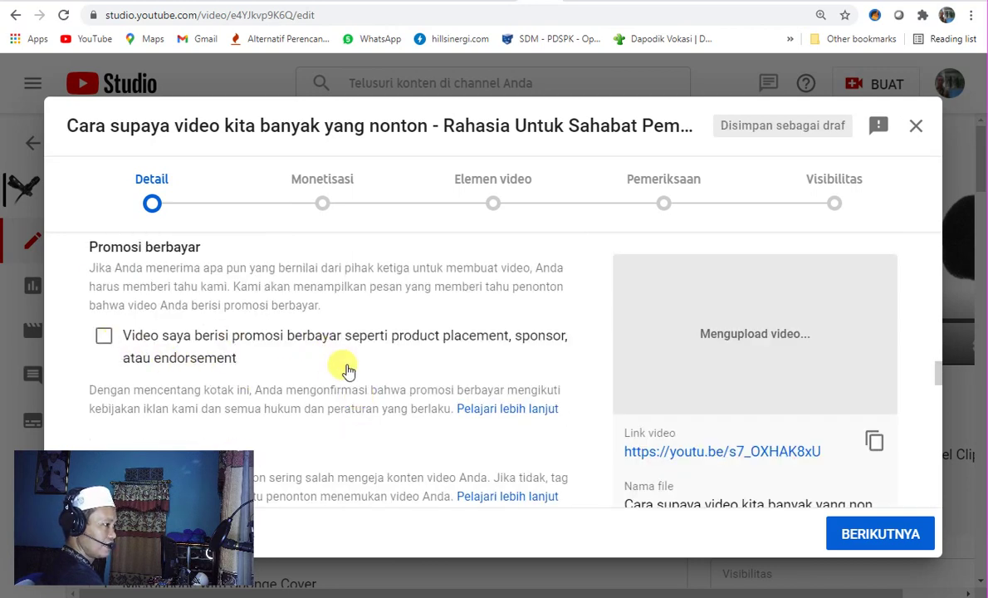
scroll(407, 353, down, 1)
scroll(376, 380, down, 2)
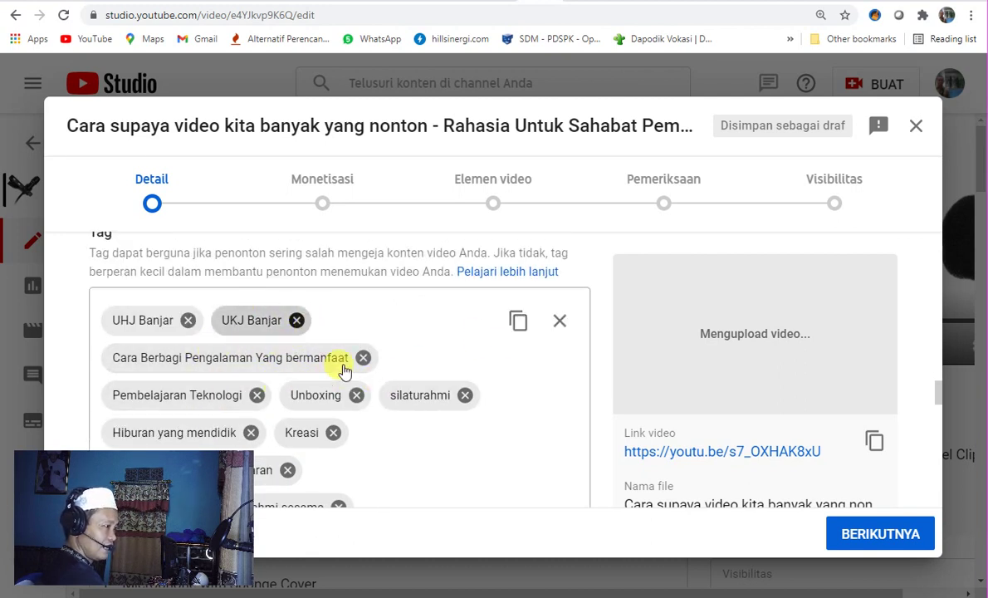
Step: Clear all of the video's existing tags and paste the copied tag lines in their place
scroll(410, 441, down, 3)
scroll(416, 436, up, 5)
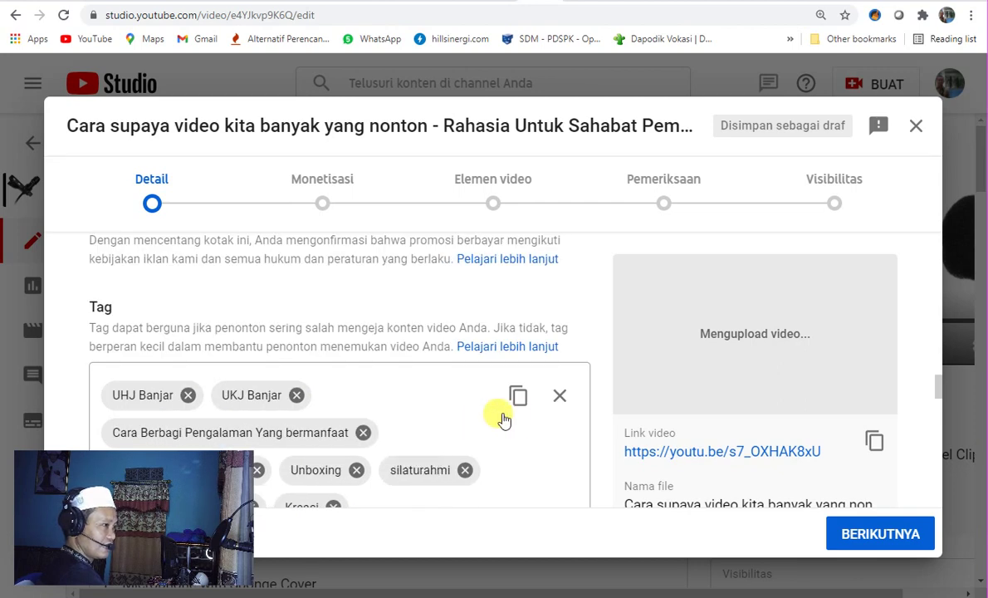
click(560, 396)
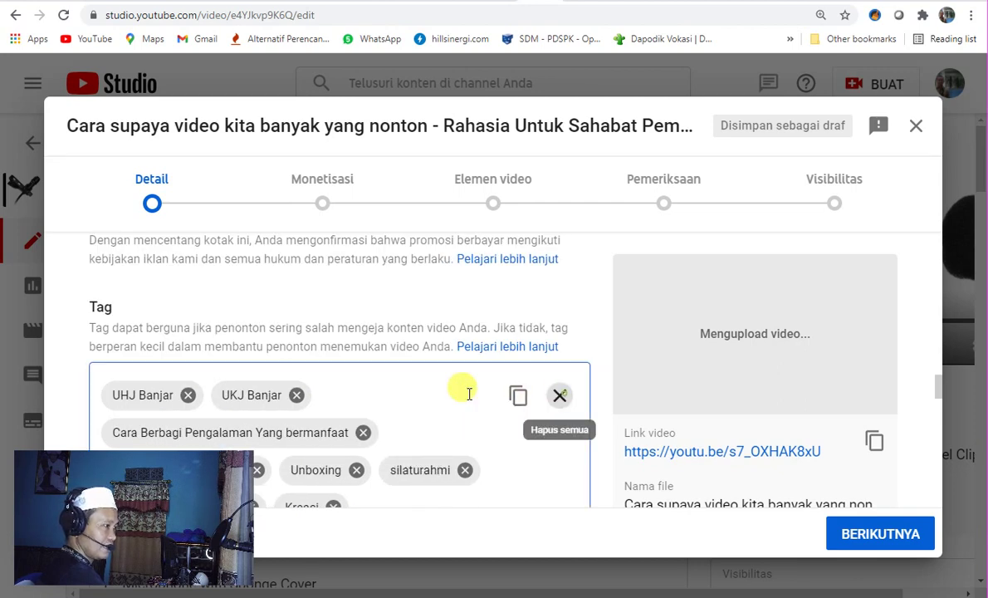
click(137, 393)
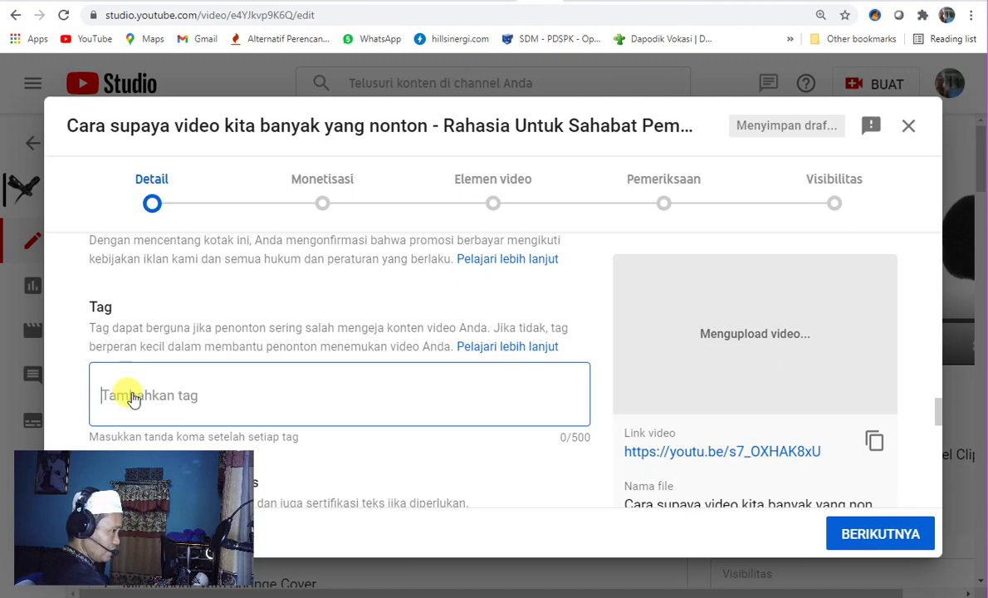
key(ctrl+v)
Step: Set the video's recording date to 27 Apr 2021
scroll(481, 441, down, 4)
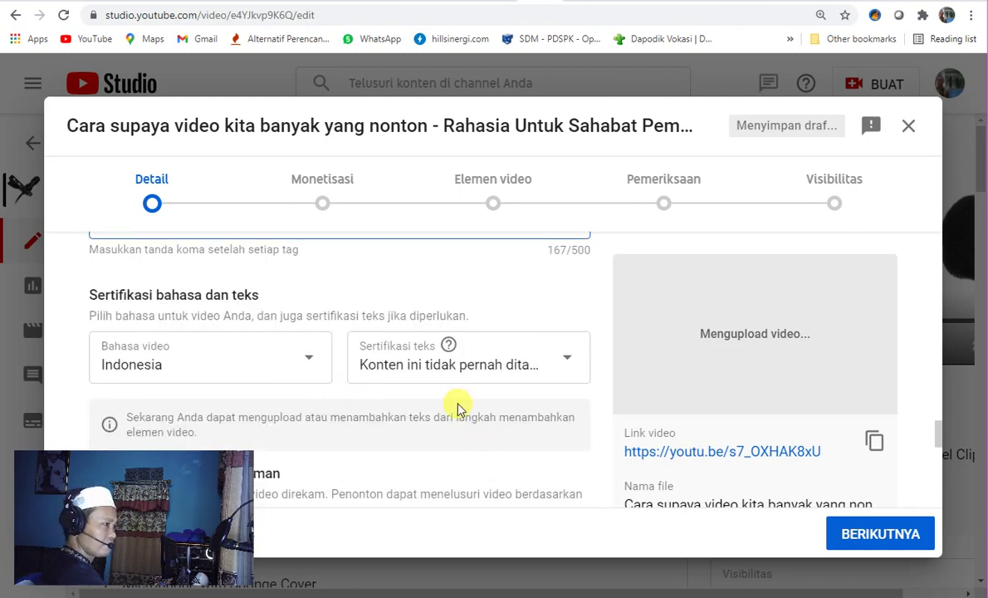
scroll(454, 402, down, 2)
click(309, 407)
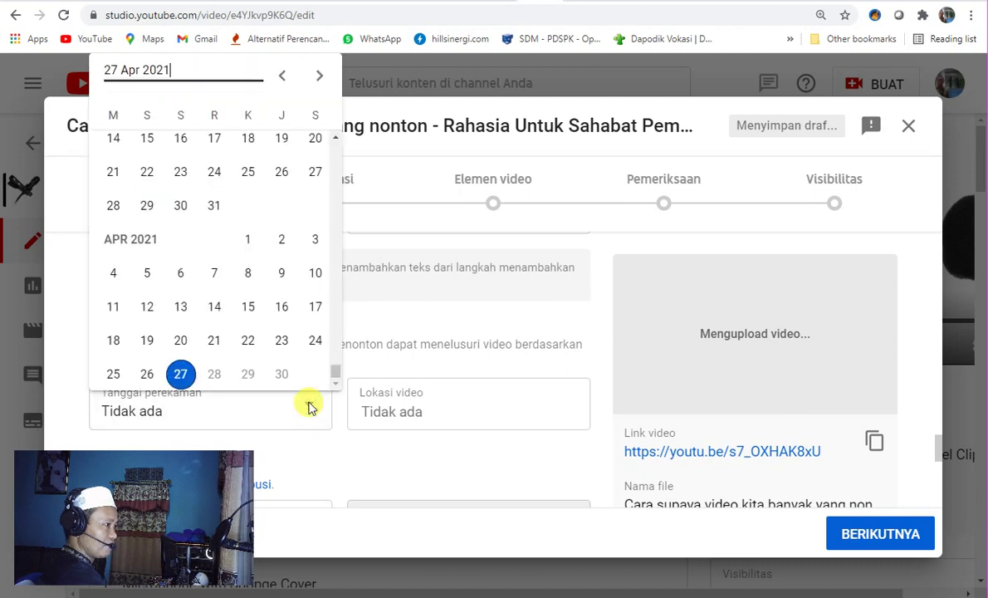
click(181, 371)
Step: Set the video location to the suggested place "LKP Syams Computer" in Labat Muara, Banjar, Kalimantan Selatan
click(374, 419)
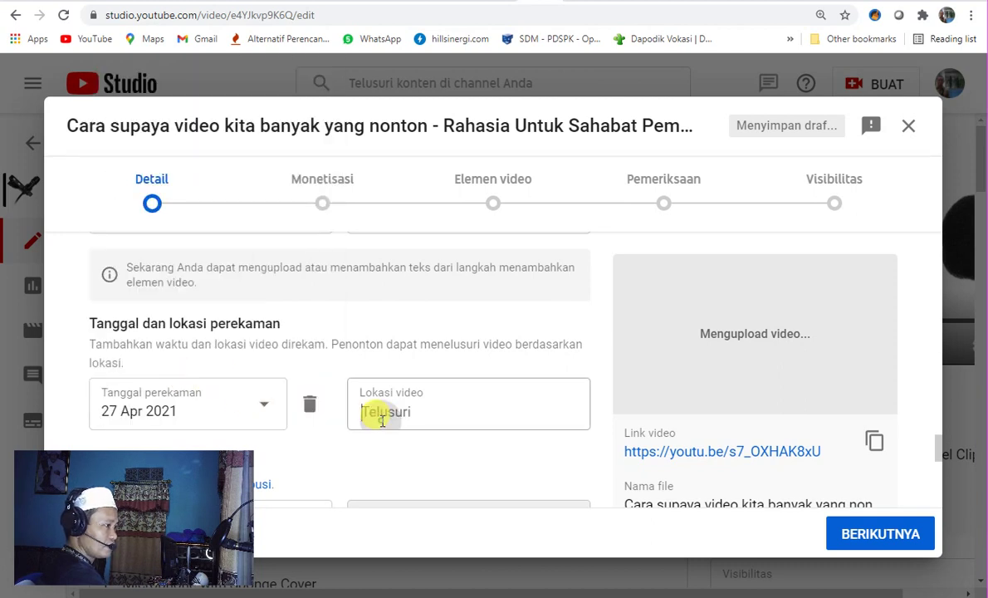
text(LKP)
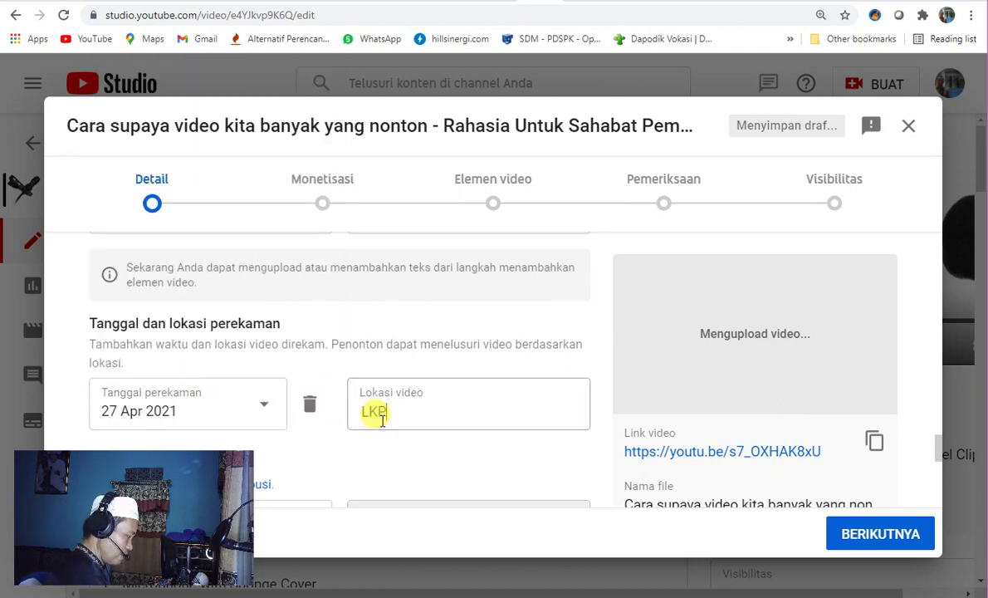
text( S)
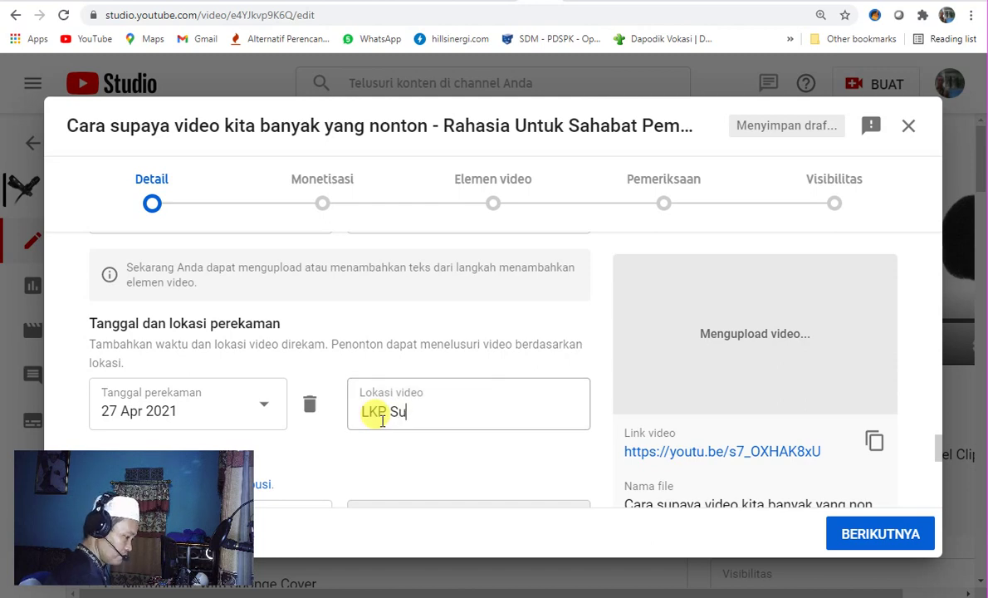
text(yams)
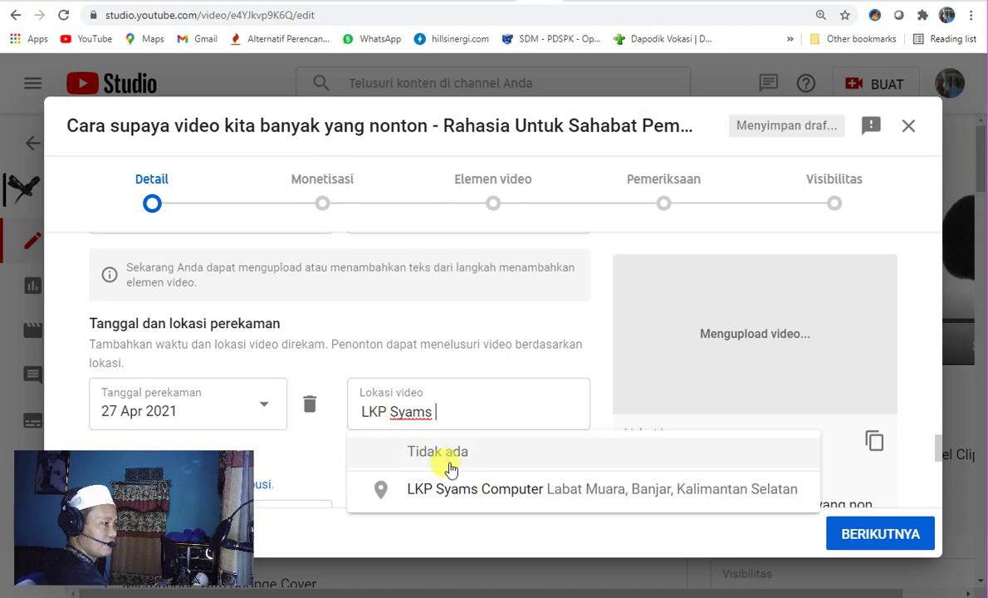
click(456, 489)
Step: Set the comment visibility to "Tahan komentar yang berpotensi tidak sopan agar ditinjau"
scroll(531, 422, down, 2)
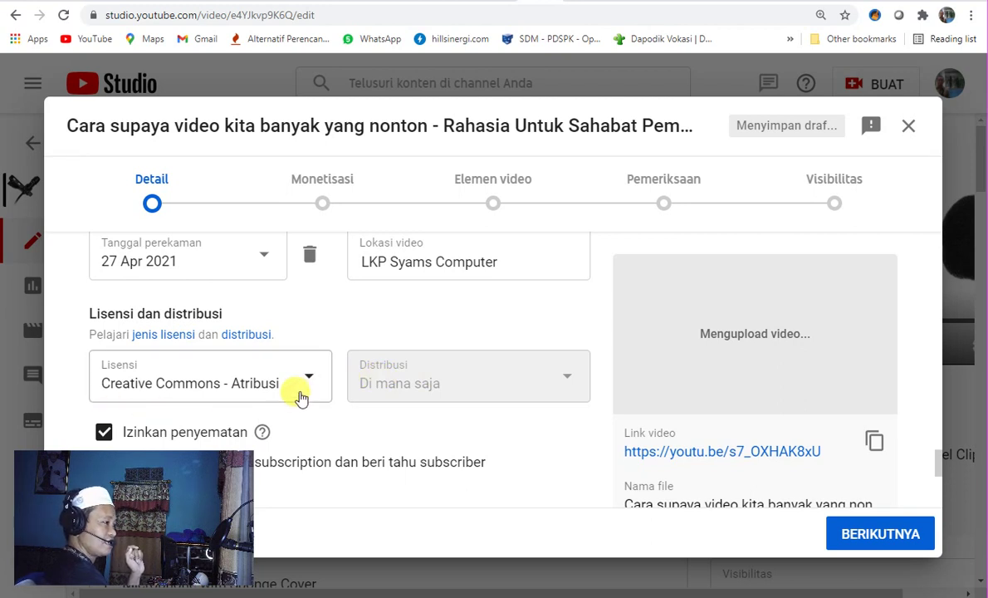
scroll(311, 381, down, 5)
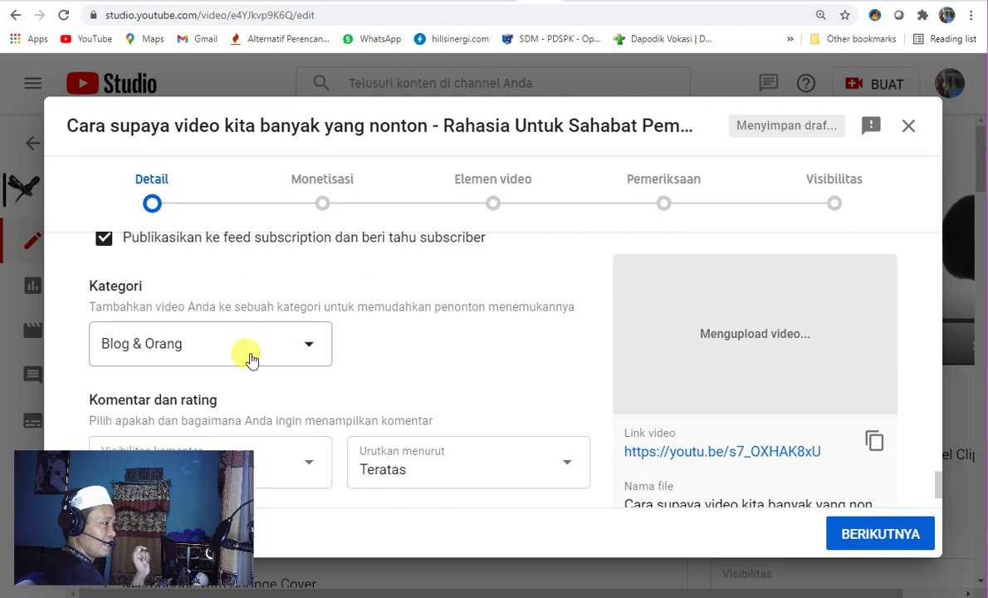
scroll(368, 366, down, 1)
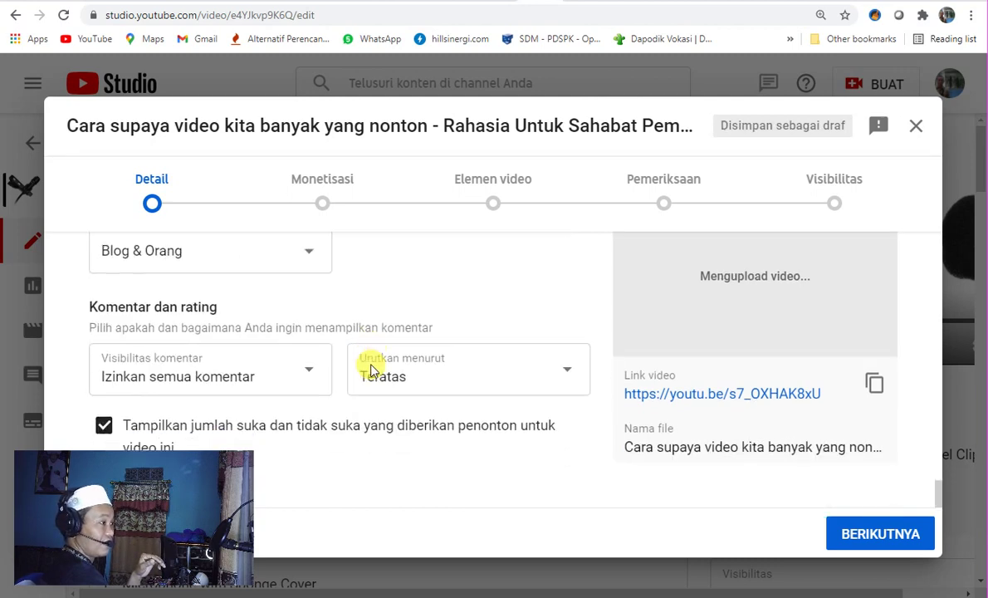
scroll(316, 374, up, 1)
scroll(439, 340, down, 1)
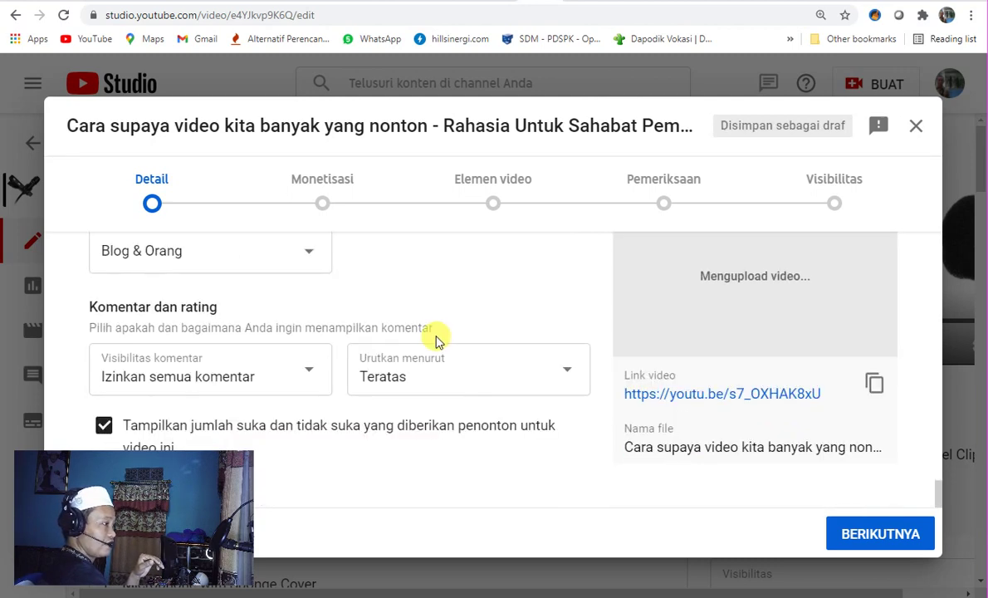
click(308, 375)
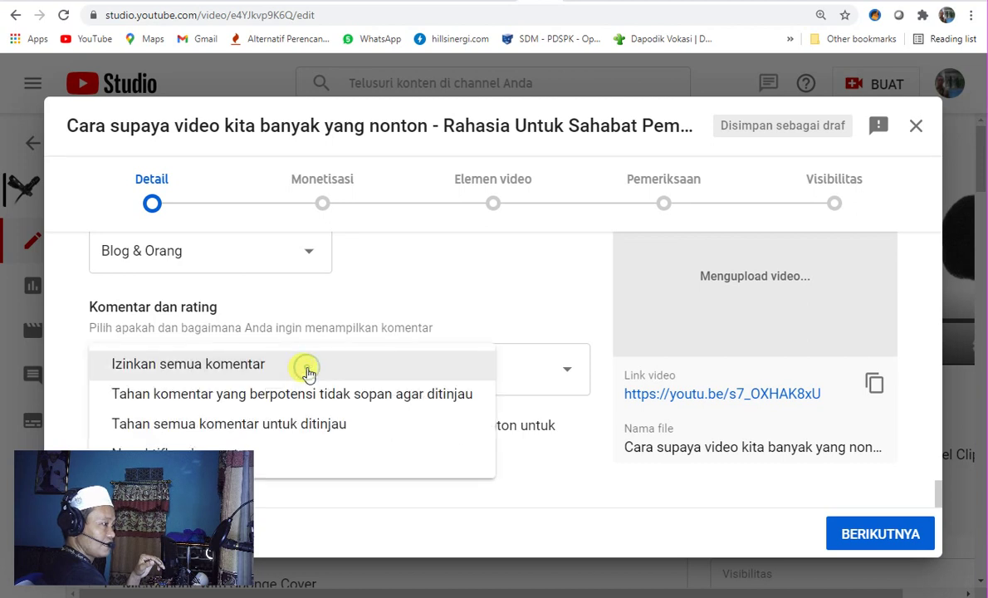
click(347, 394)
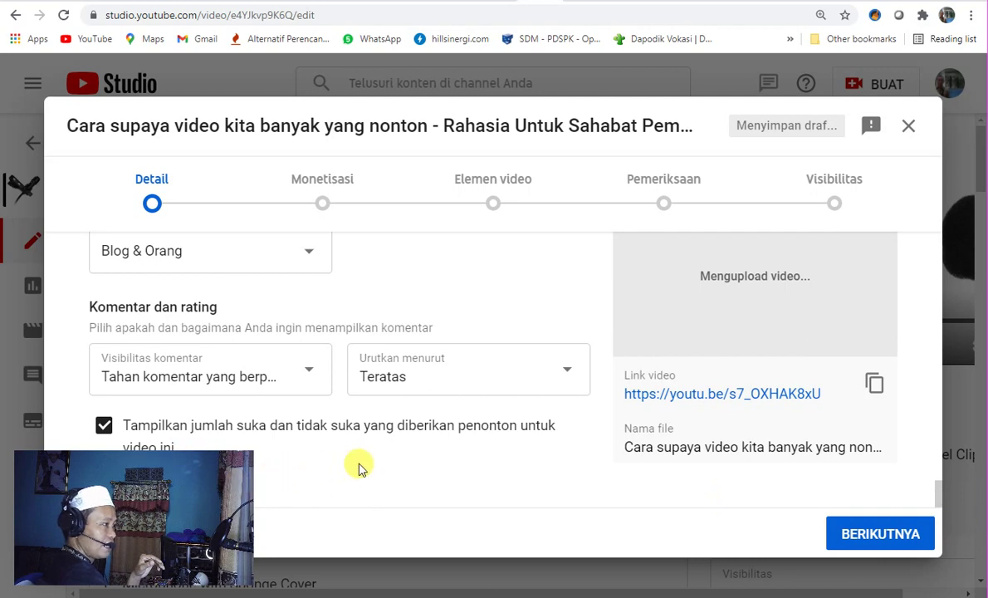
Step: Go on to the Monetisasi stage of the upload and set the video's monetization to Aktif
scroll(392, 416, up, 3)
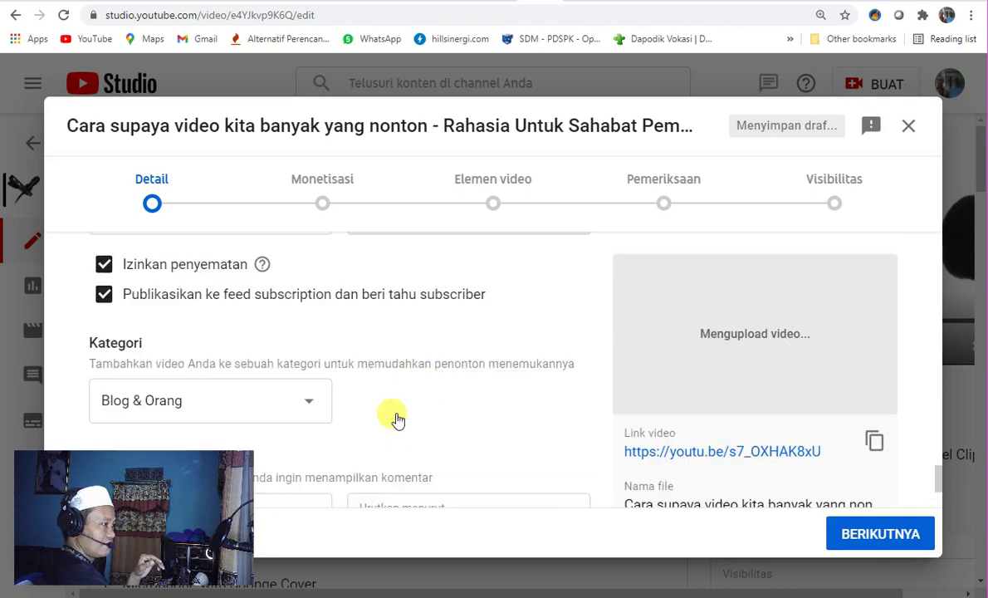
scroll(397, 419, down, 3)
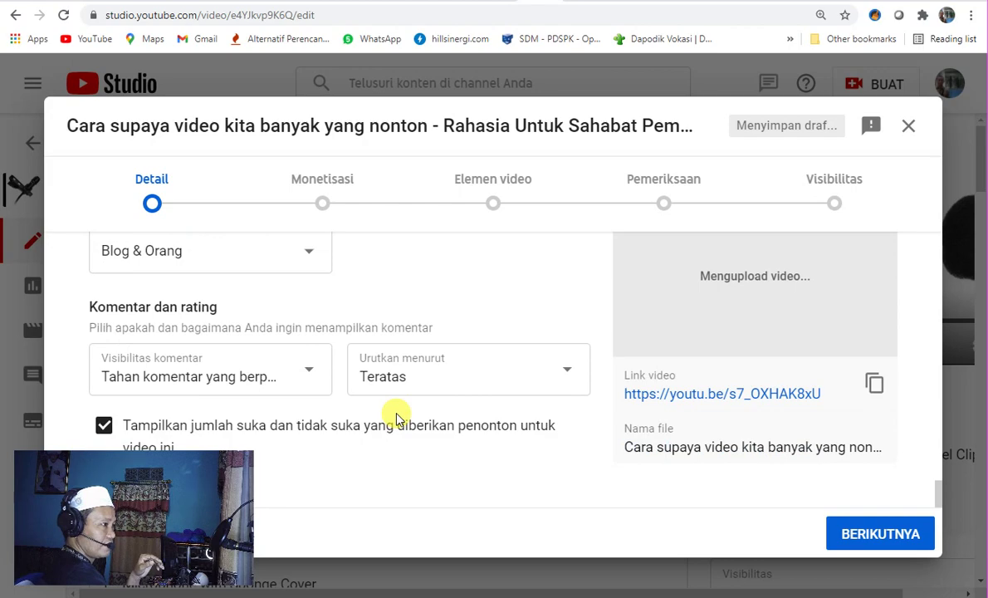
scroll(399, 415, up, 10)
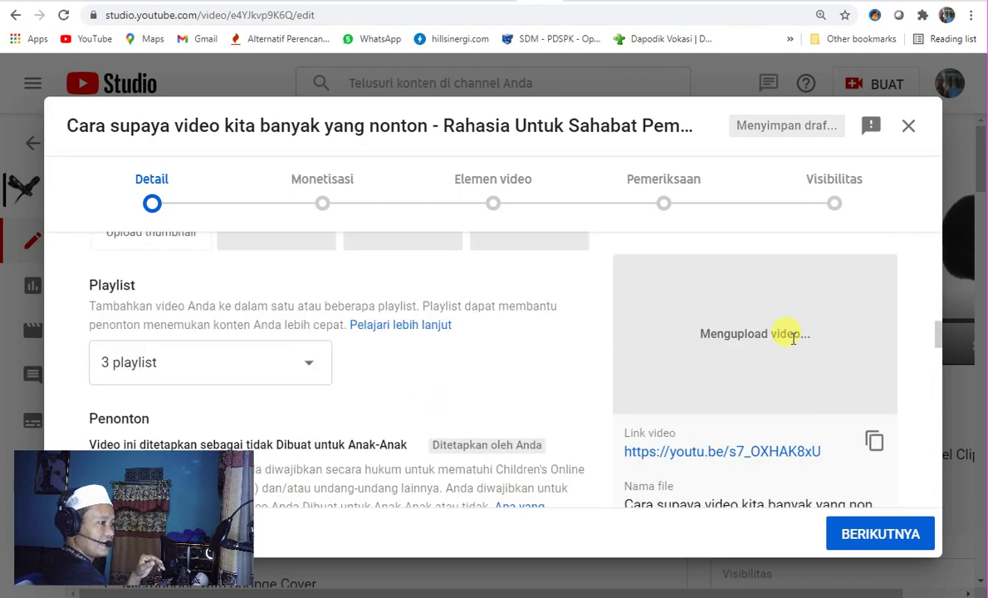
scroll(793, 336, down, 3)
scroll(417, 352, up, 8)
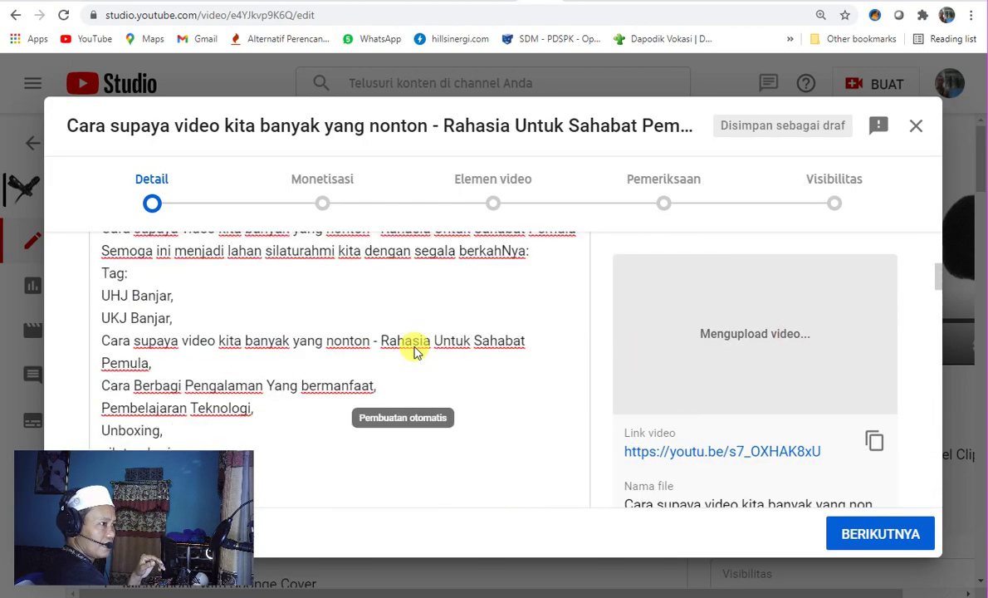
scroll(419, 341, up, 5)
click(322, 202)
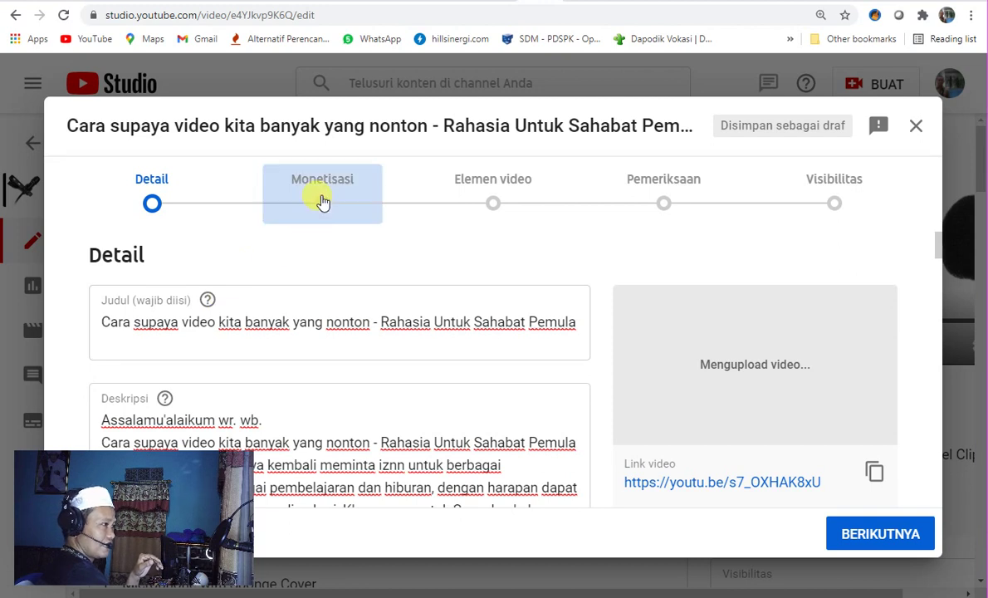
click(439, 351)
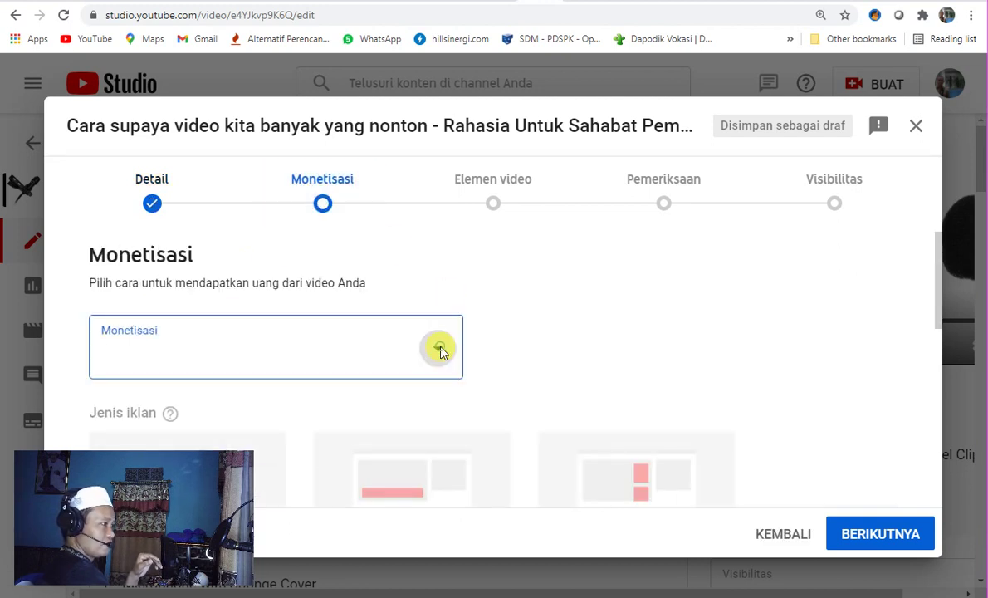
click(119, 347)
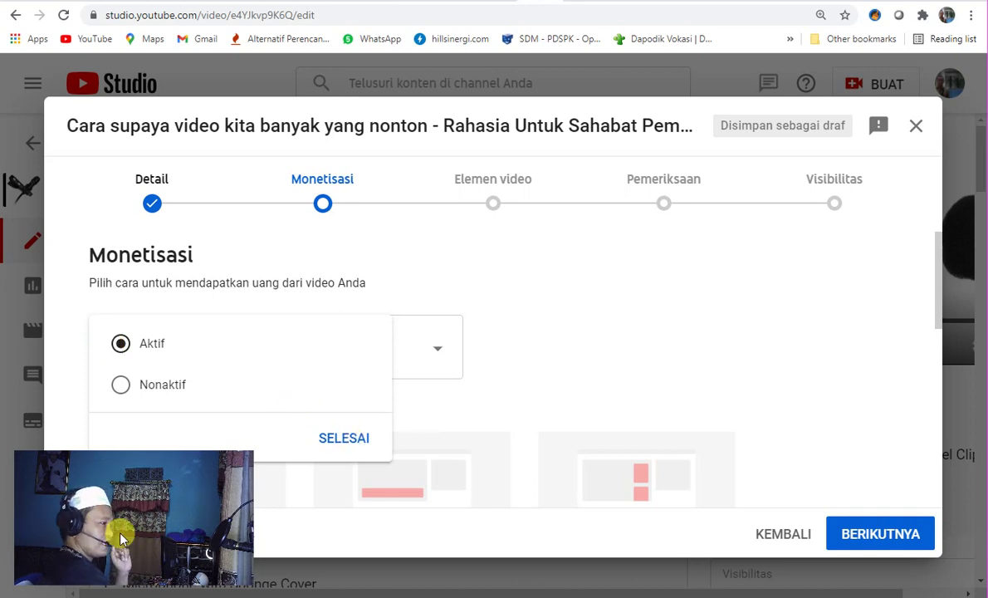
drag(120, 532, 104, 79)
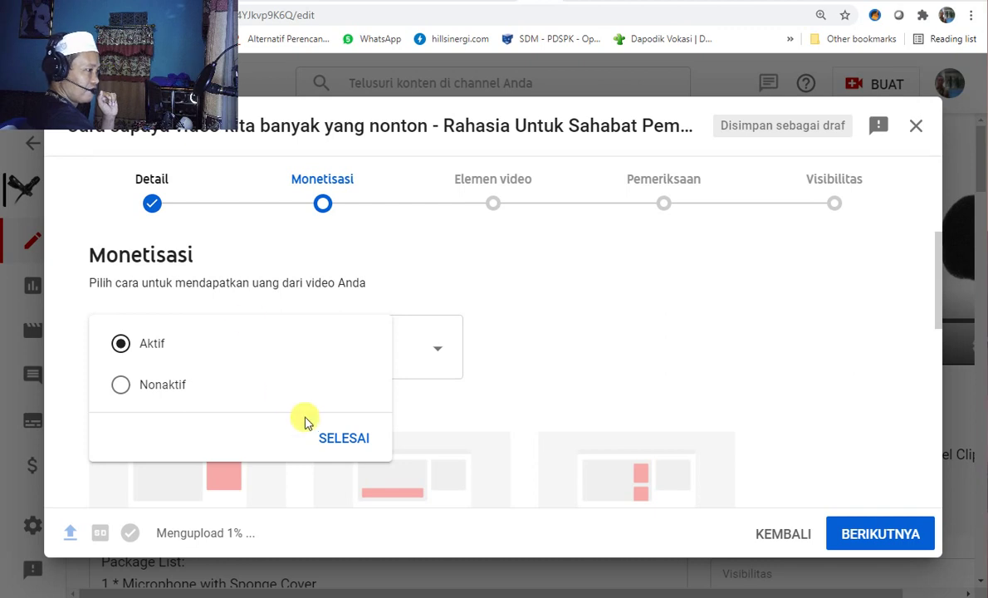
click(336, 440)
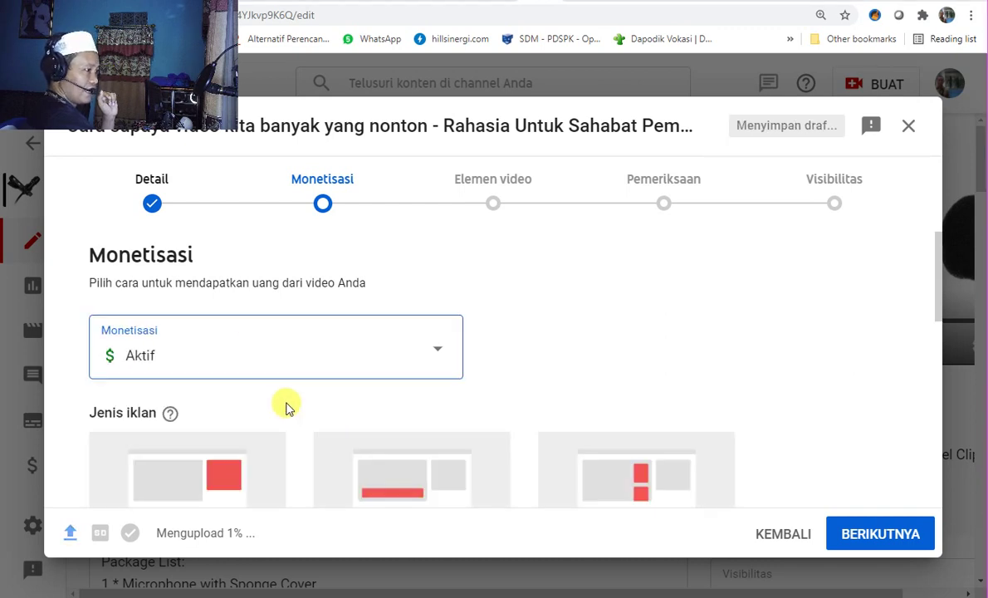
Step: Advance past the ad types, video elements and checks to the visibility stage, and save the video as "Tidak publik", dismissing the upload notice
scroll(333, 390, down, 2)
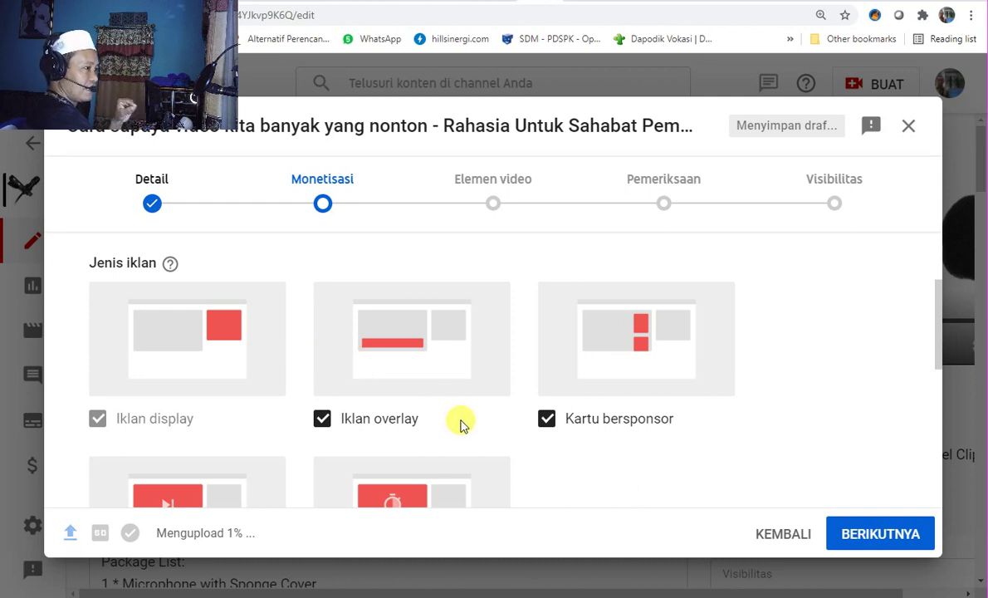
scroll(546, 456, down, 1)
scroll(547, 455, down, 1)
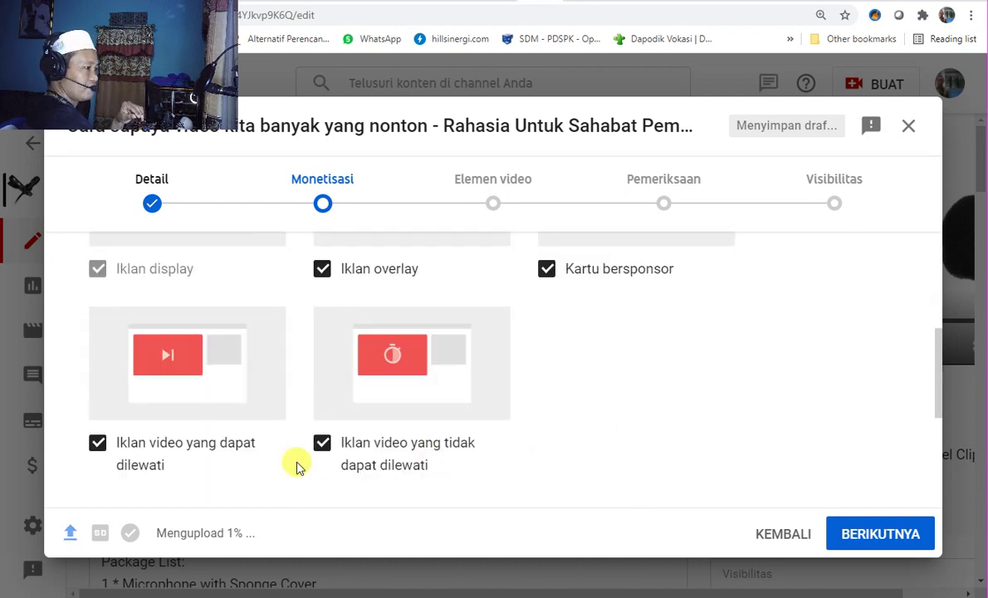
scroll(319, 472, down, 1)
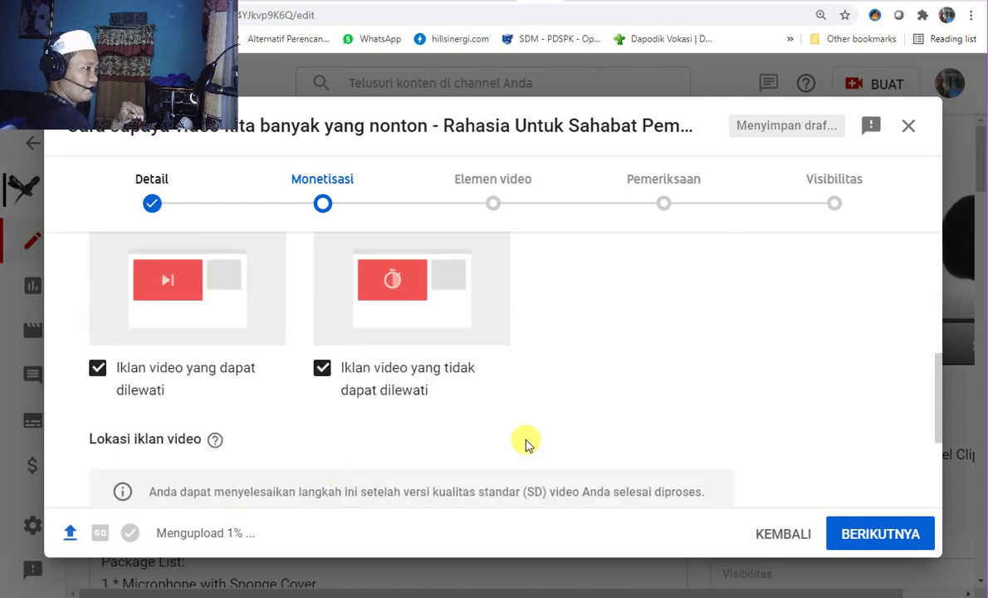
scroll(525, 444, up, 3)
click(863, 534)
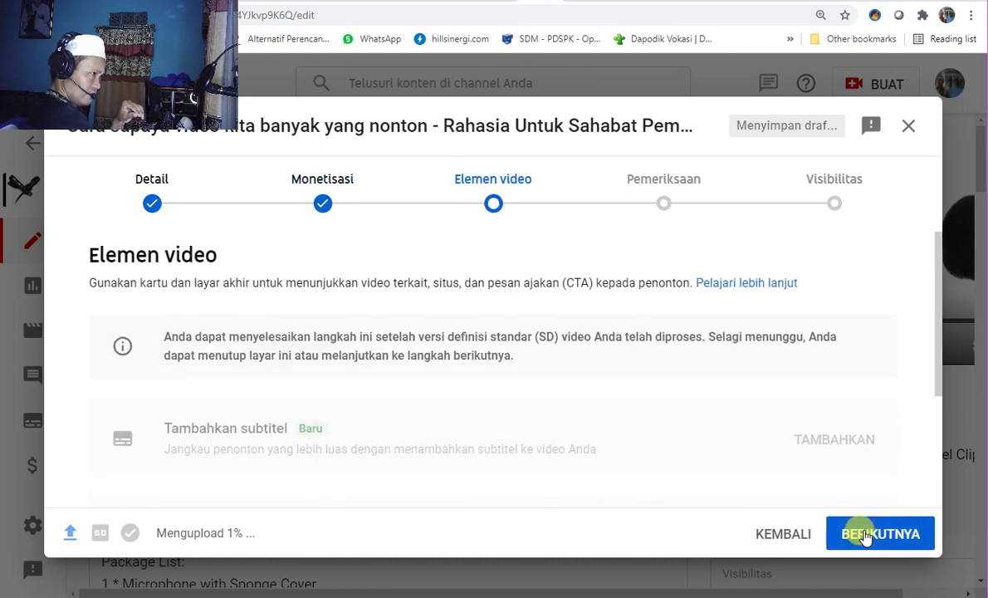
click(865, 535)
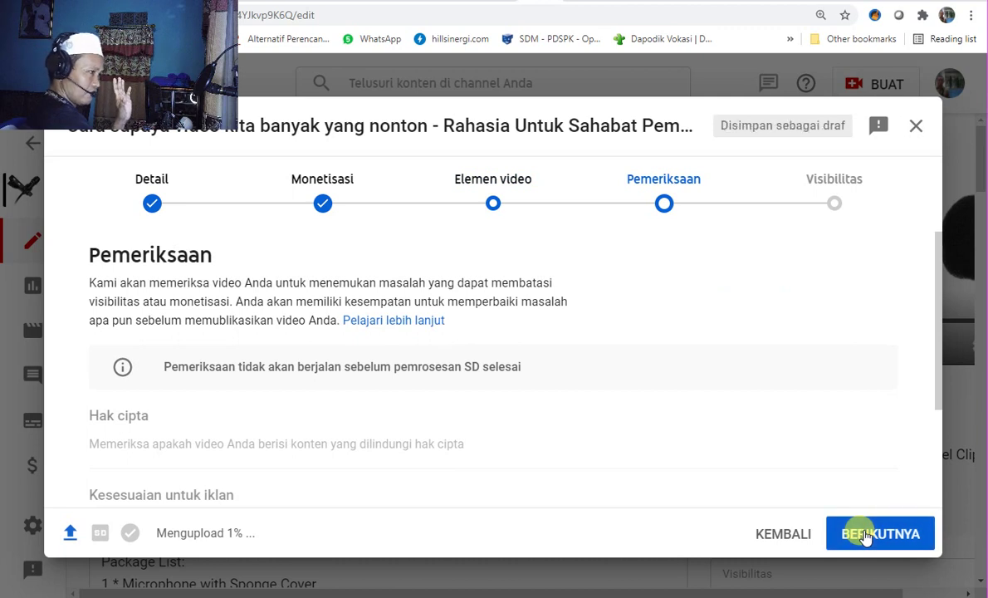
click(865, 535)
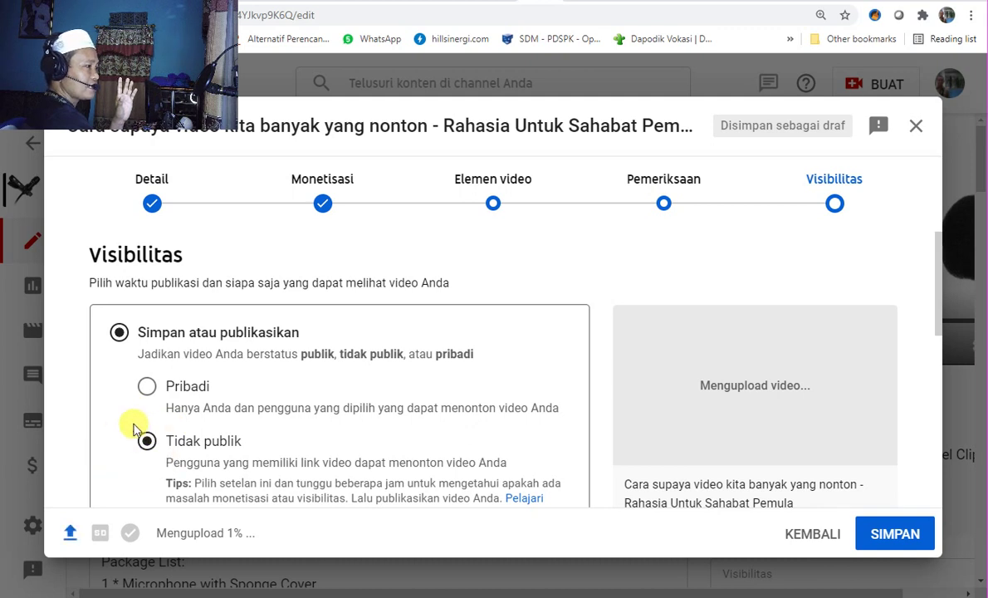
click(893, 540)
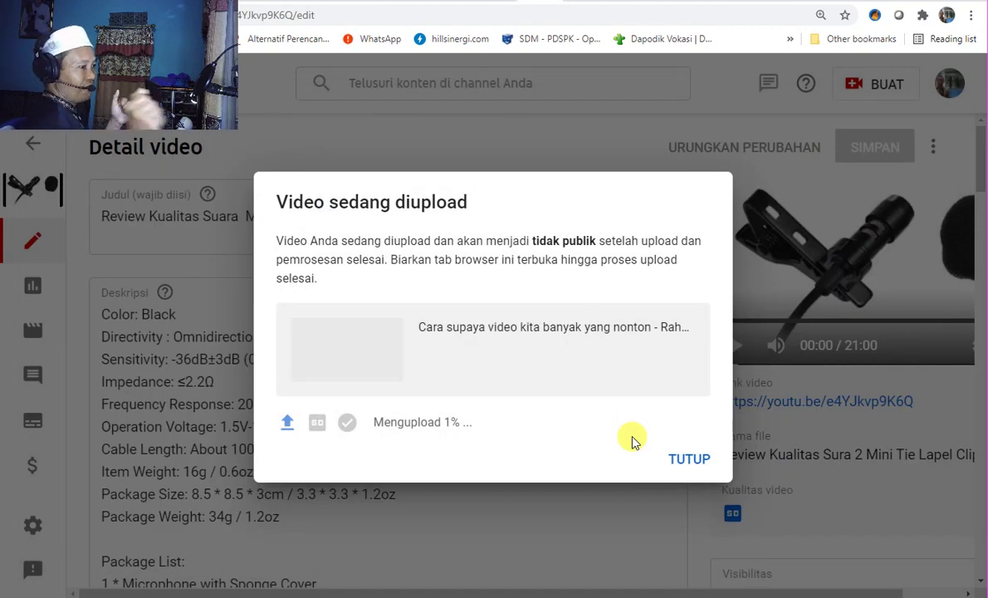
click(675, 458)
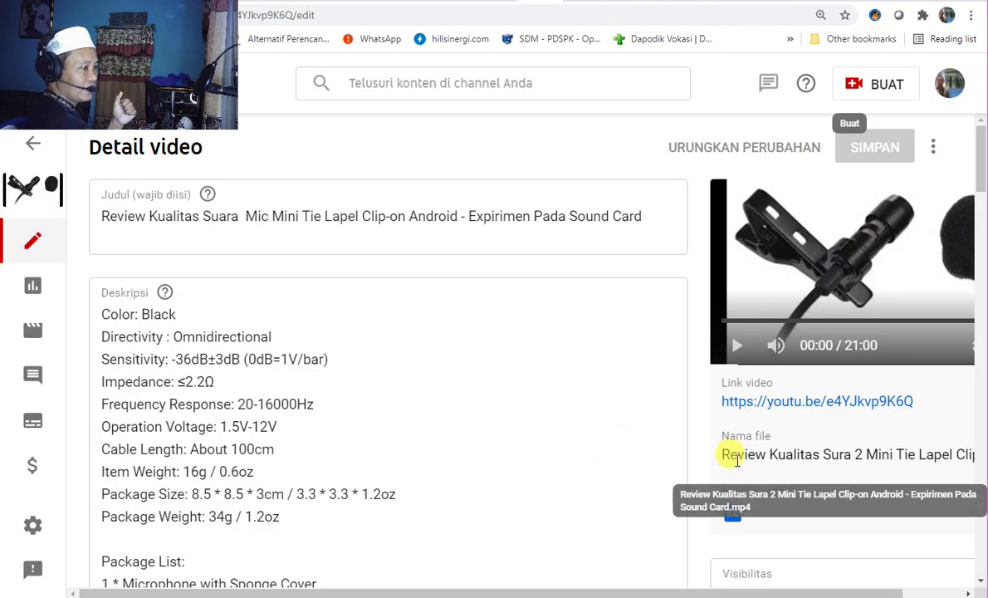
click(176, 314)
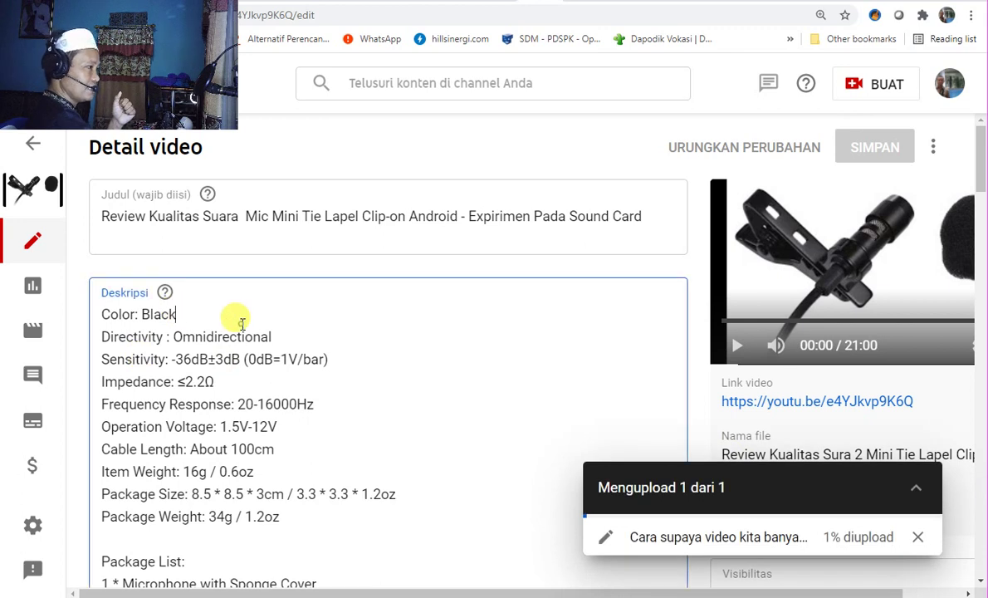
click(254, 207)
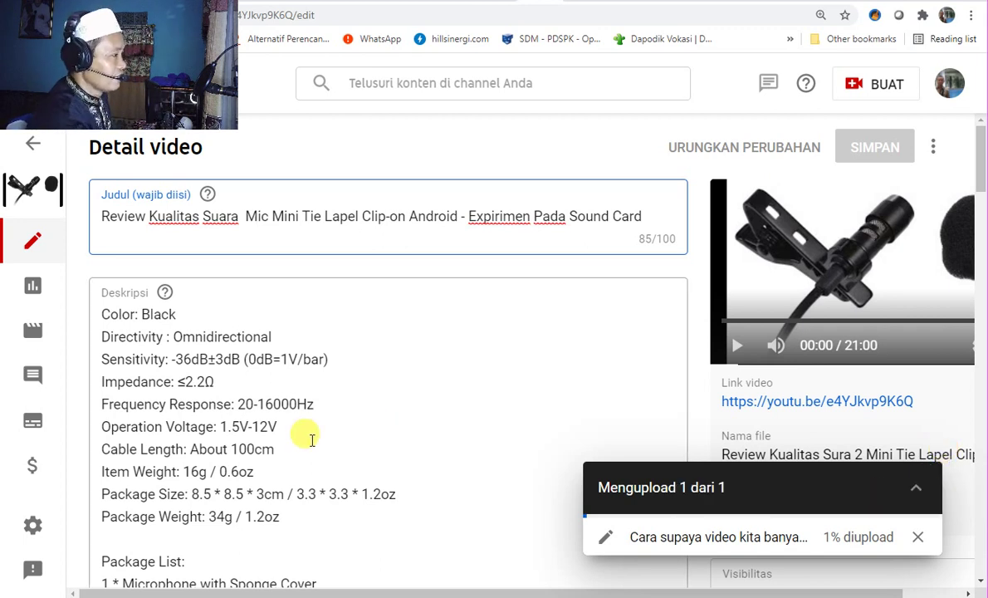
click(360, 356)
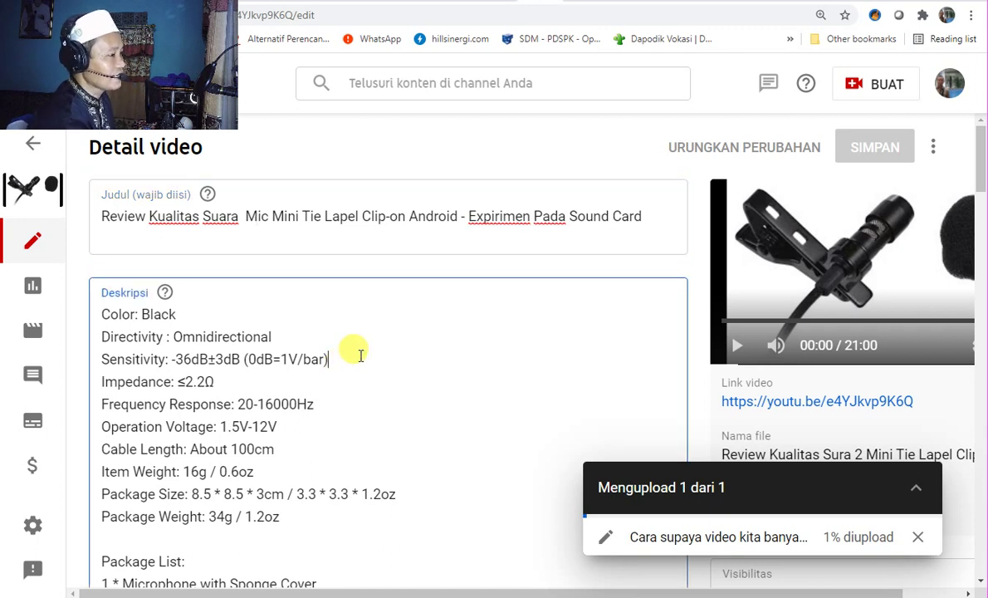